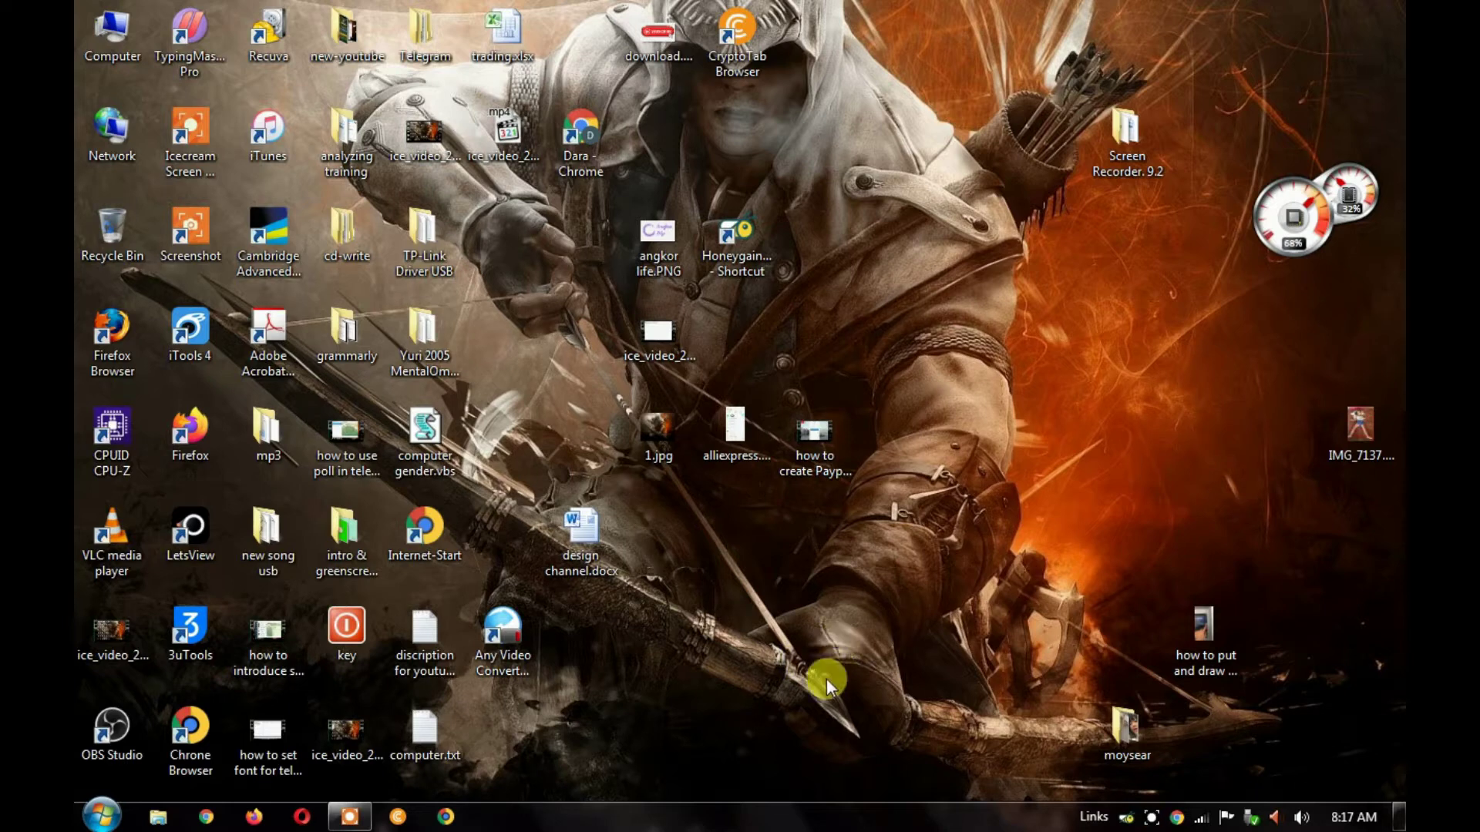
Step: Open the Screen Recorder. 9.2 folder on the desktop and start installing the ScnRec.msi package
double_click(1135, 147)
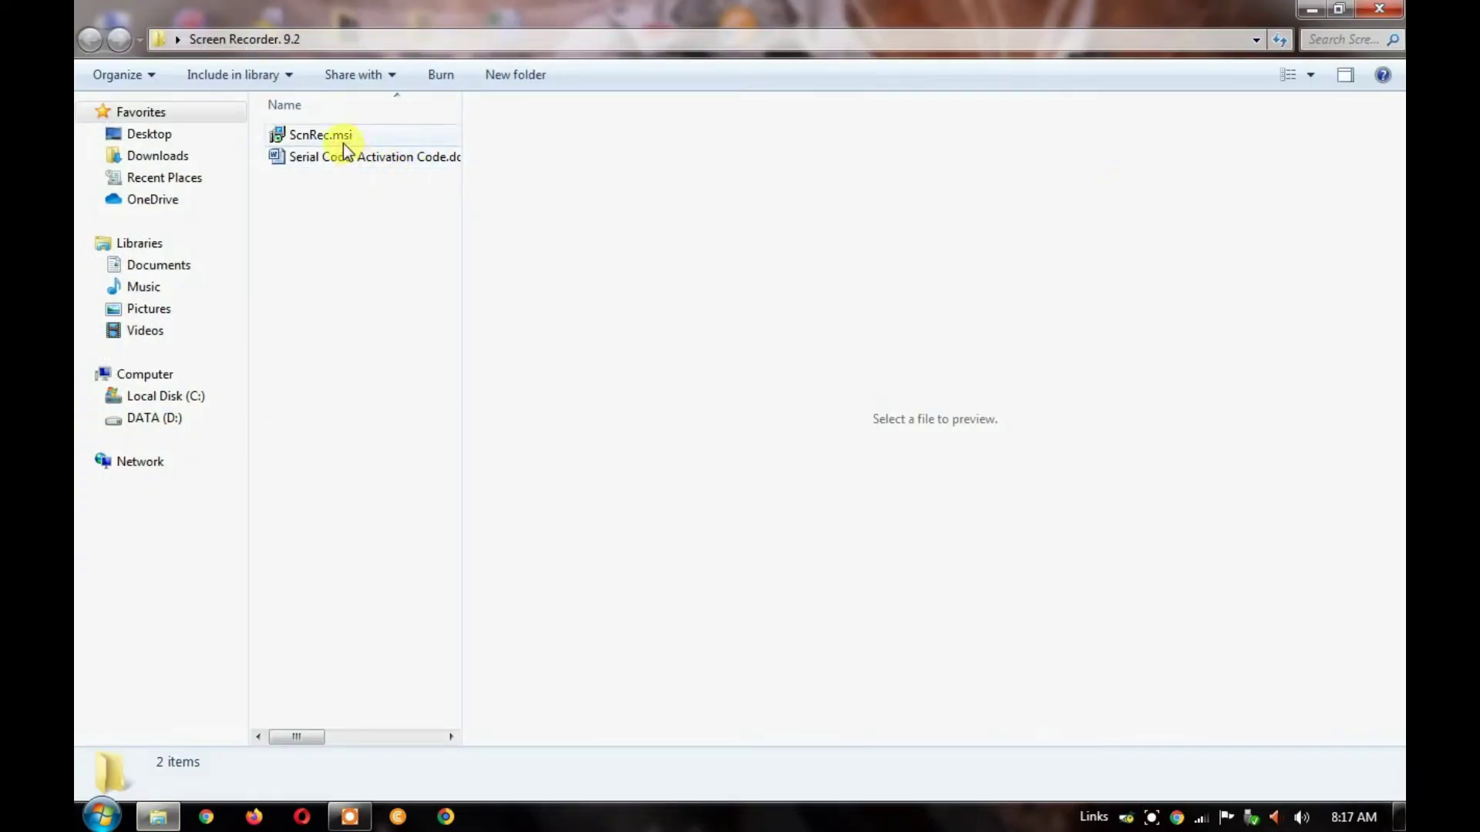
left_click_drag(496, 17, 732, 105)
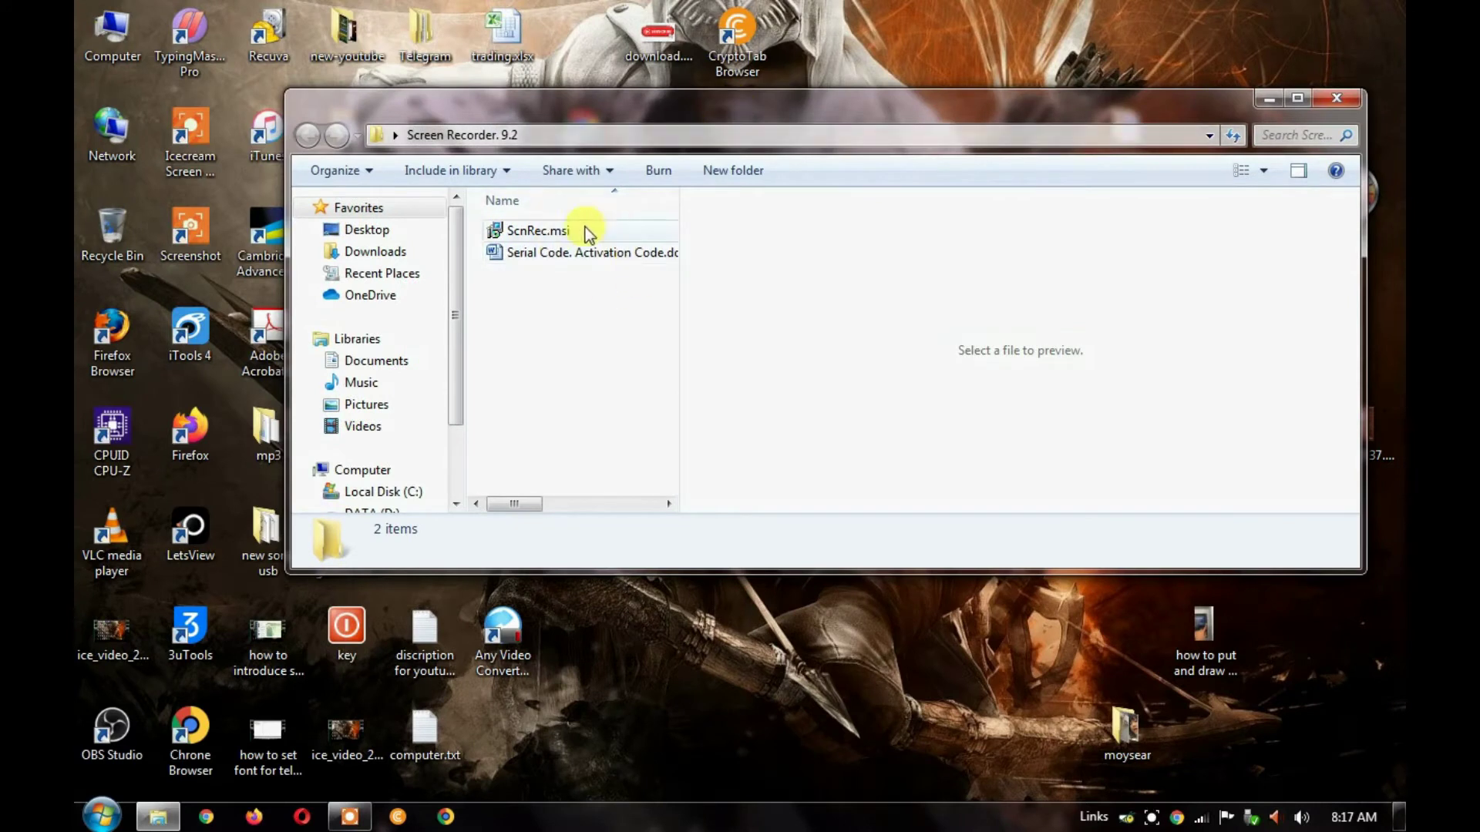
mouse_move(642, 257)
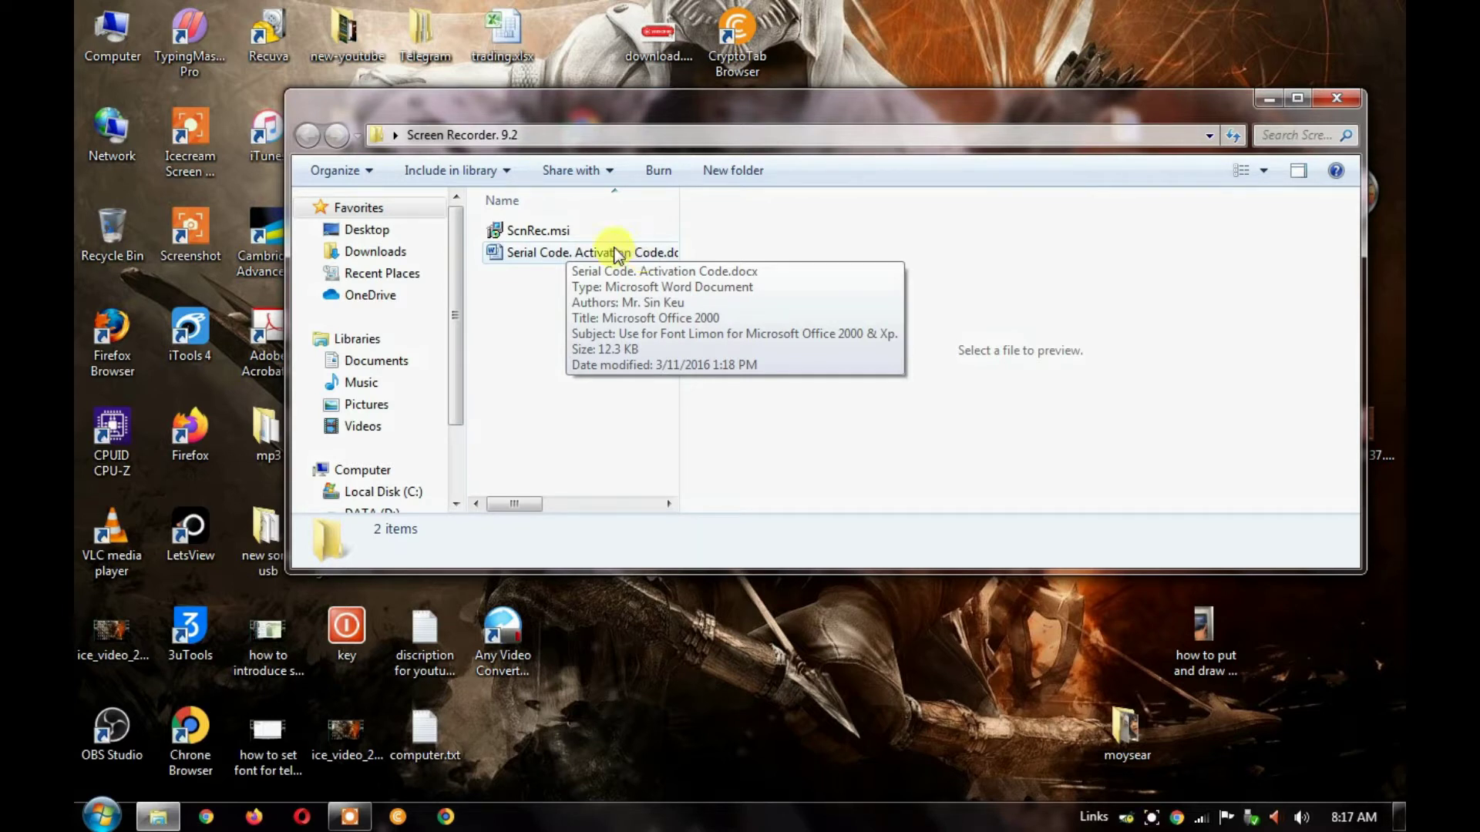
left_click(530, 235)
right_click(530, 235)
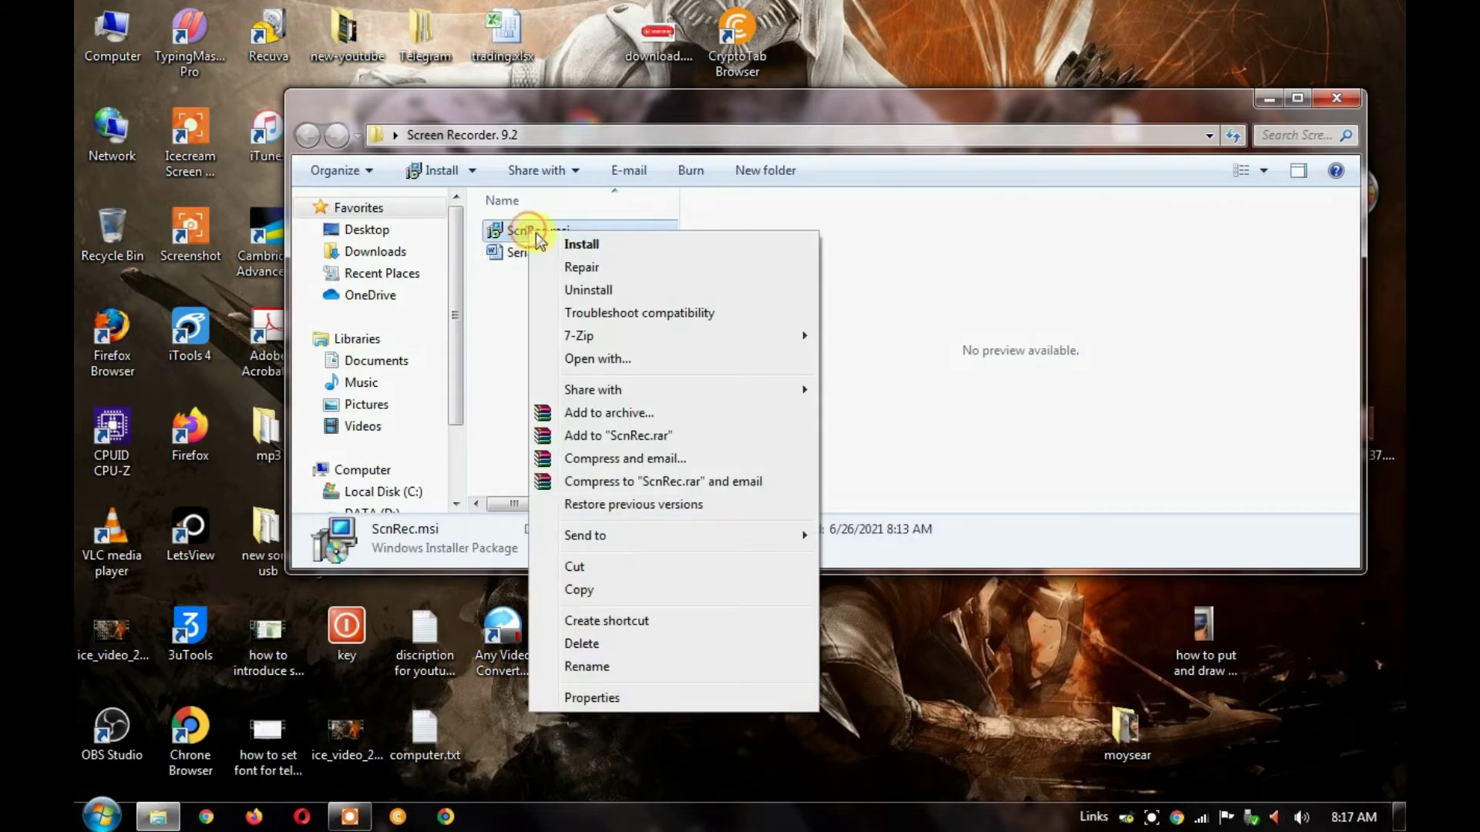
left_click(573, 254)
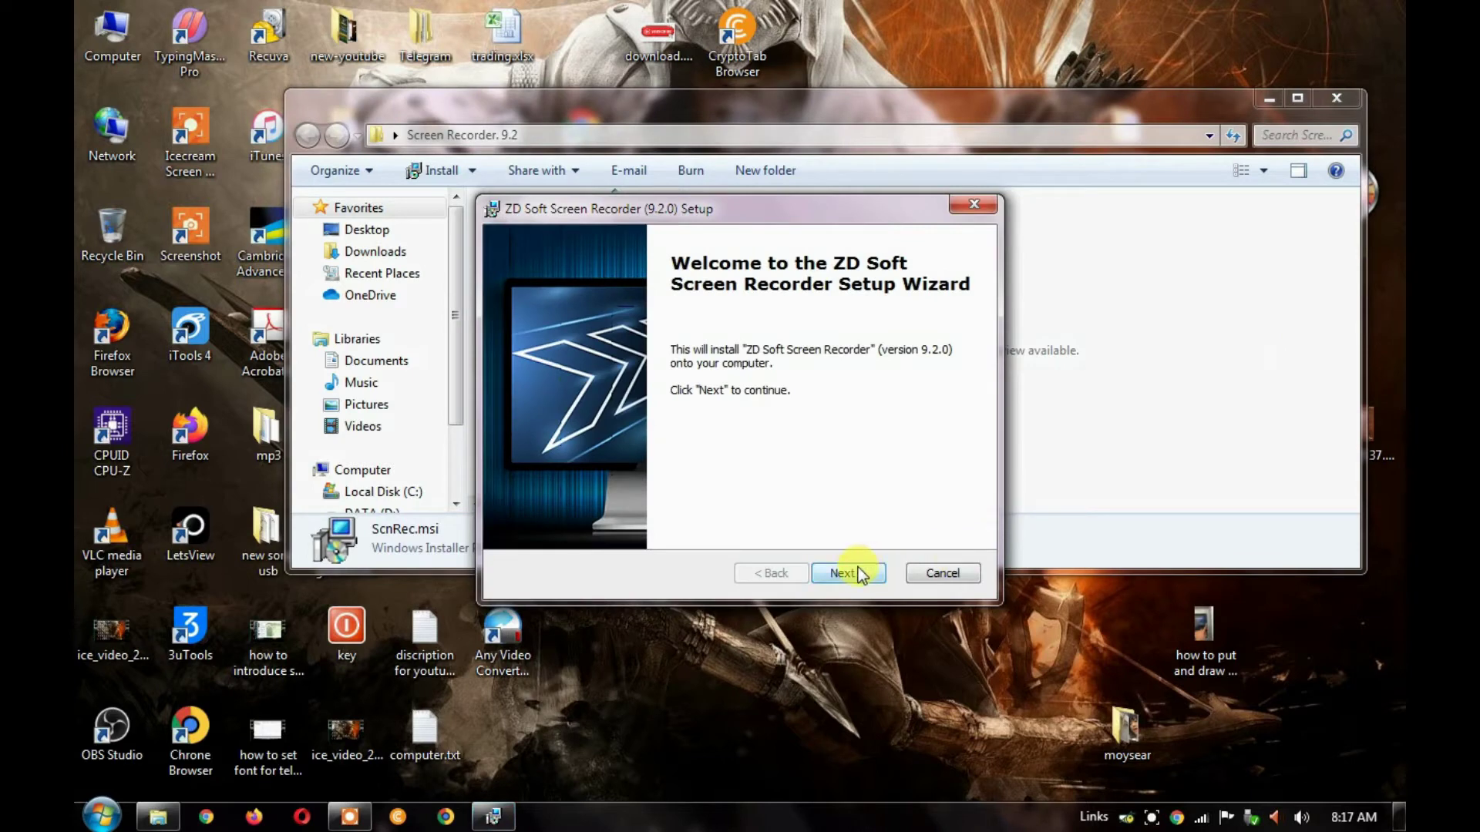
Step: Go through the ZD Soft Screen Recorder setup wizard with the Typical setup type and finish the installation
left_click(857, 574)
left_click(523, 494)
left_click(857, 574)
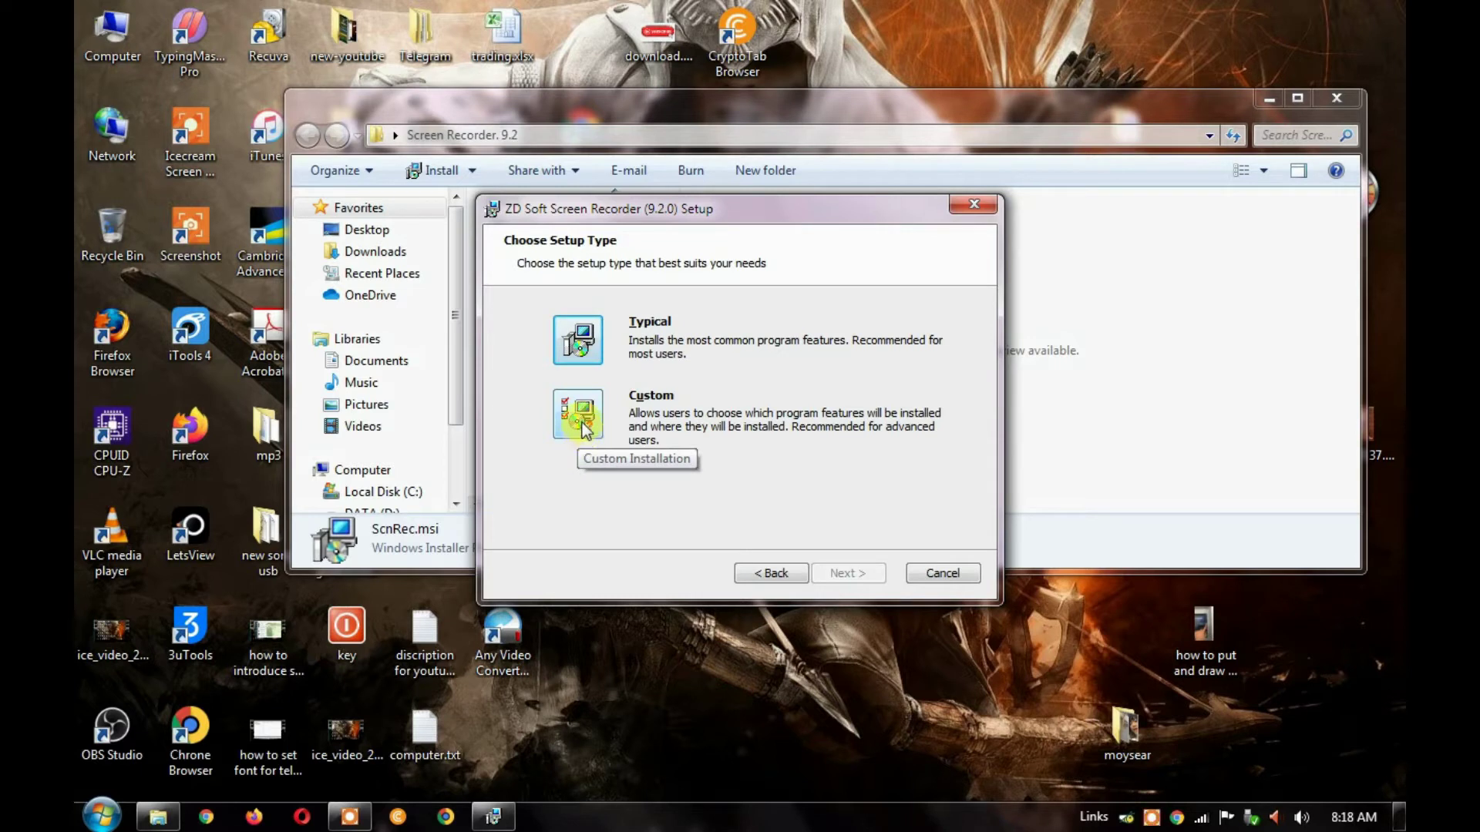
left_click(579, 345)
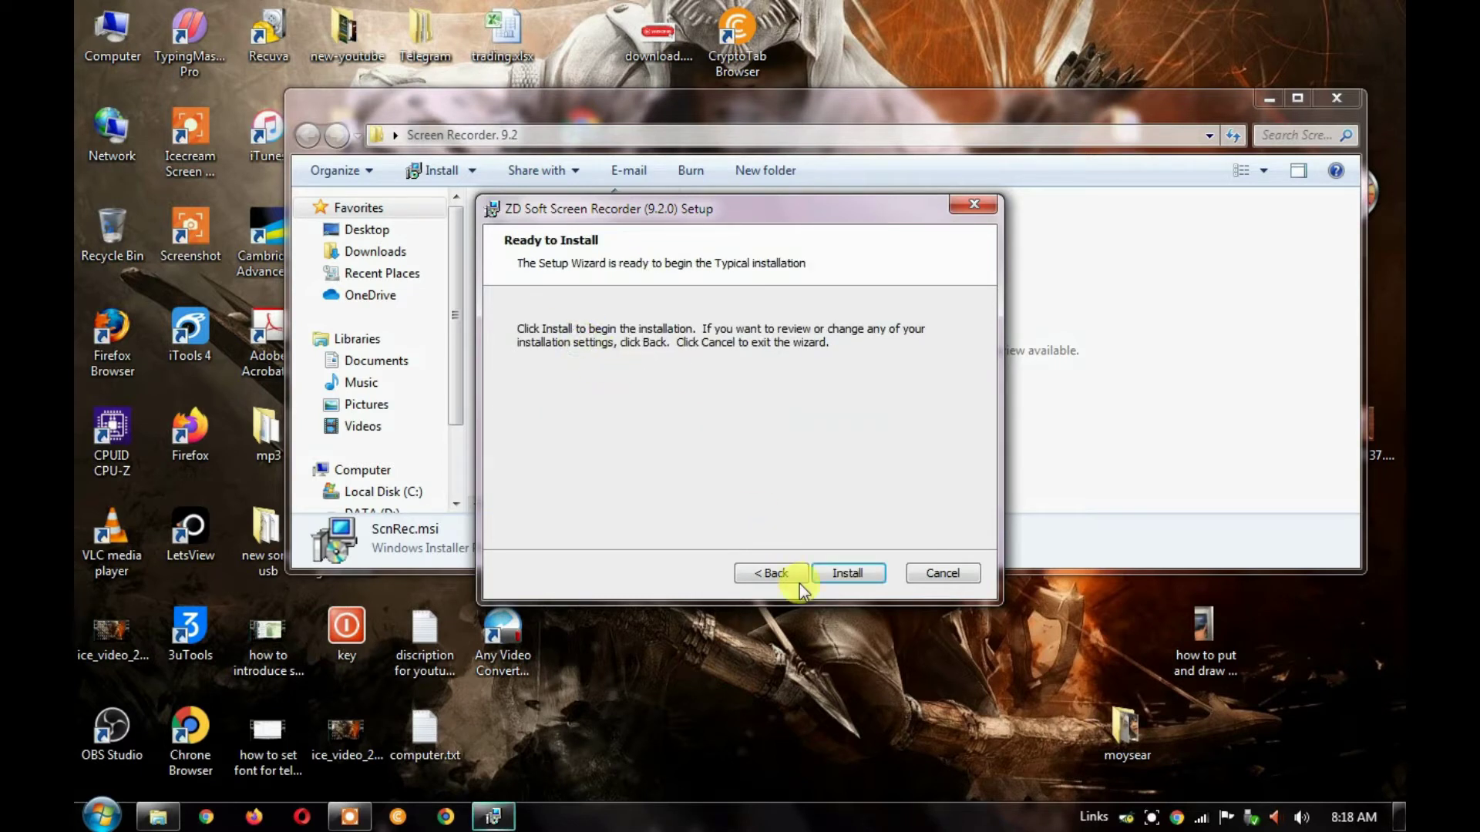
left_click(840, 577)
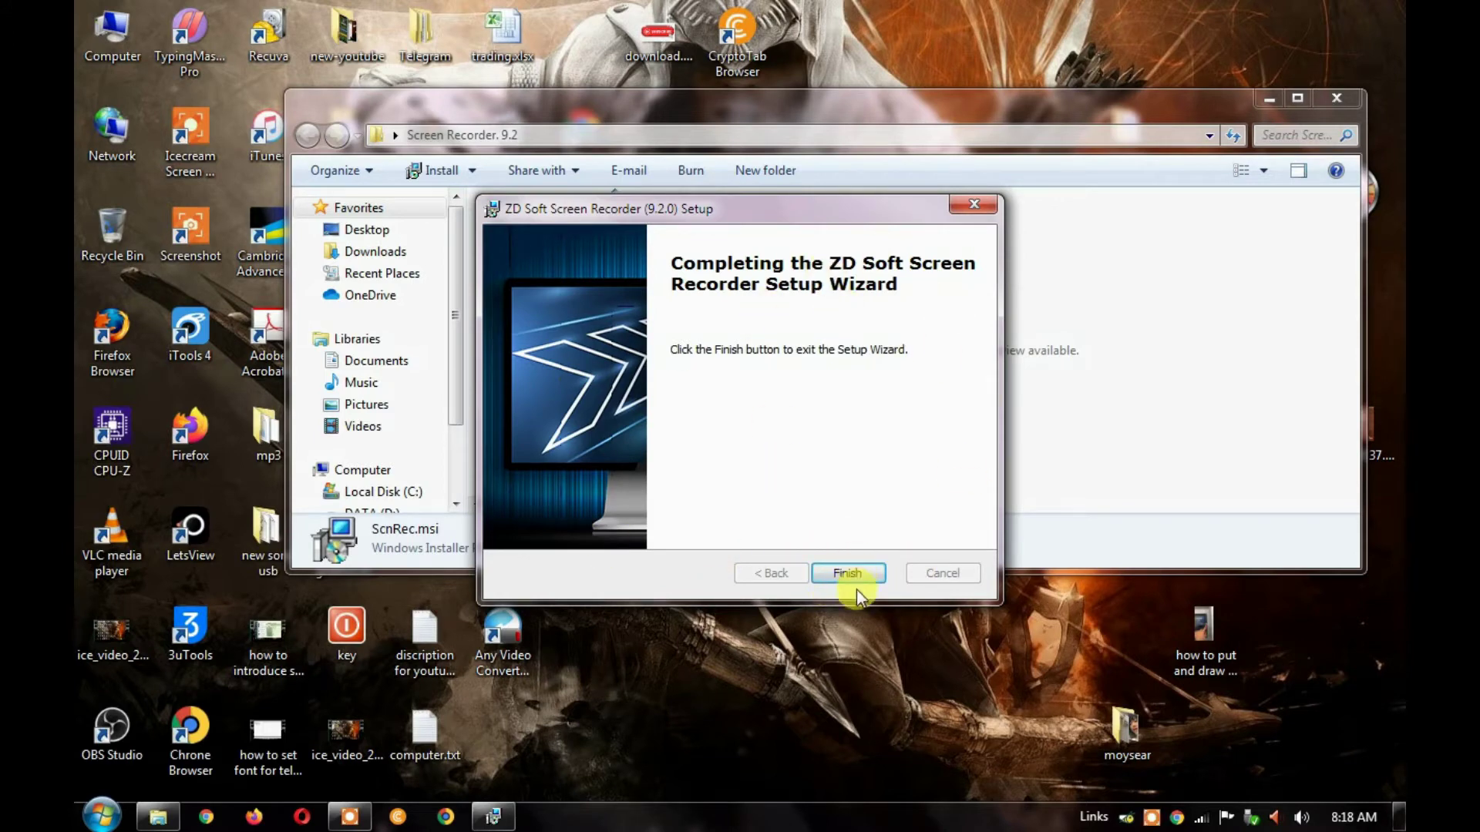
left_click(848, 573)
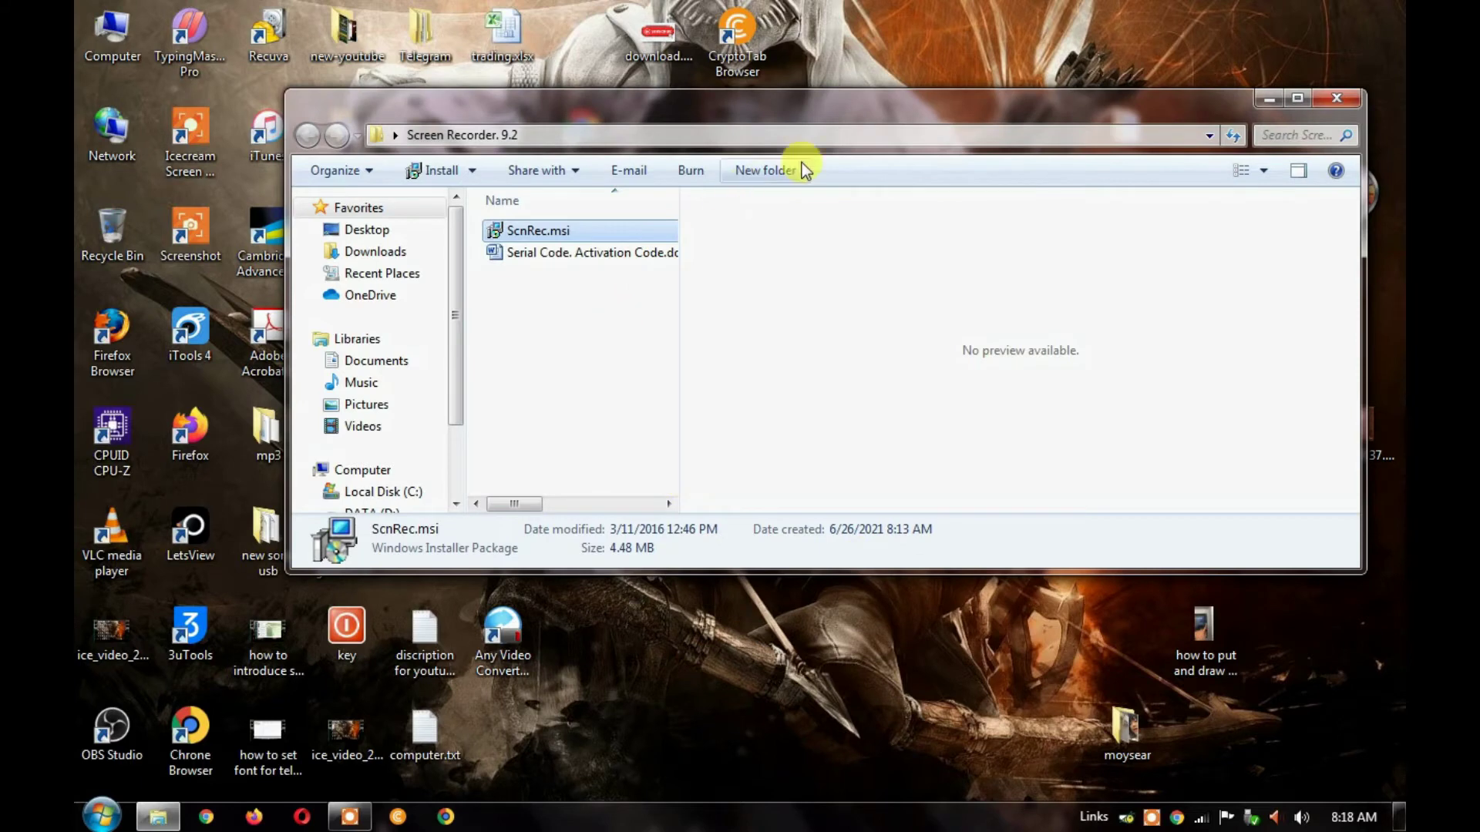
Step: Minimize the folder window, launch Screen Recorder from its desktop shortcut and open the registration form
left_click_drag(854, 114, 922, 312)
left_click(1293, 294)
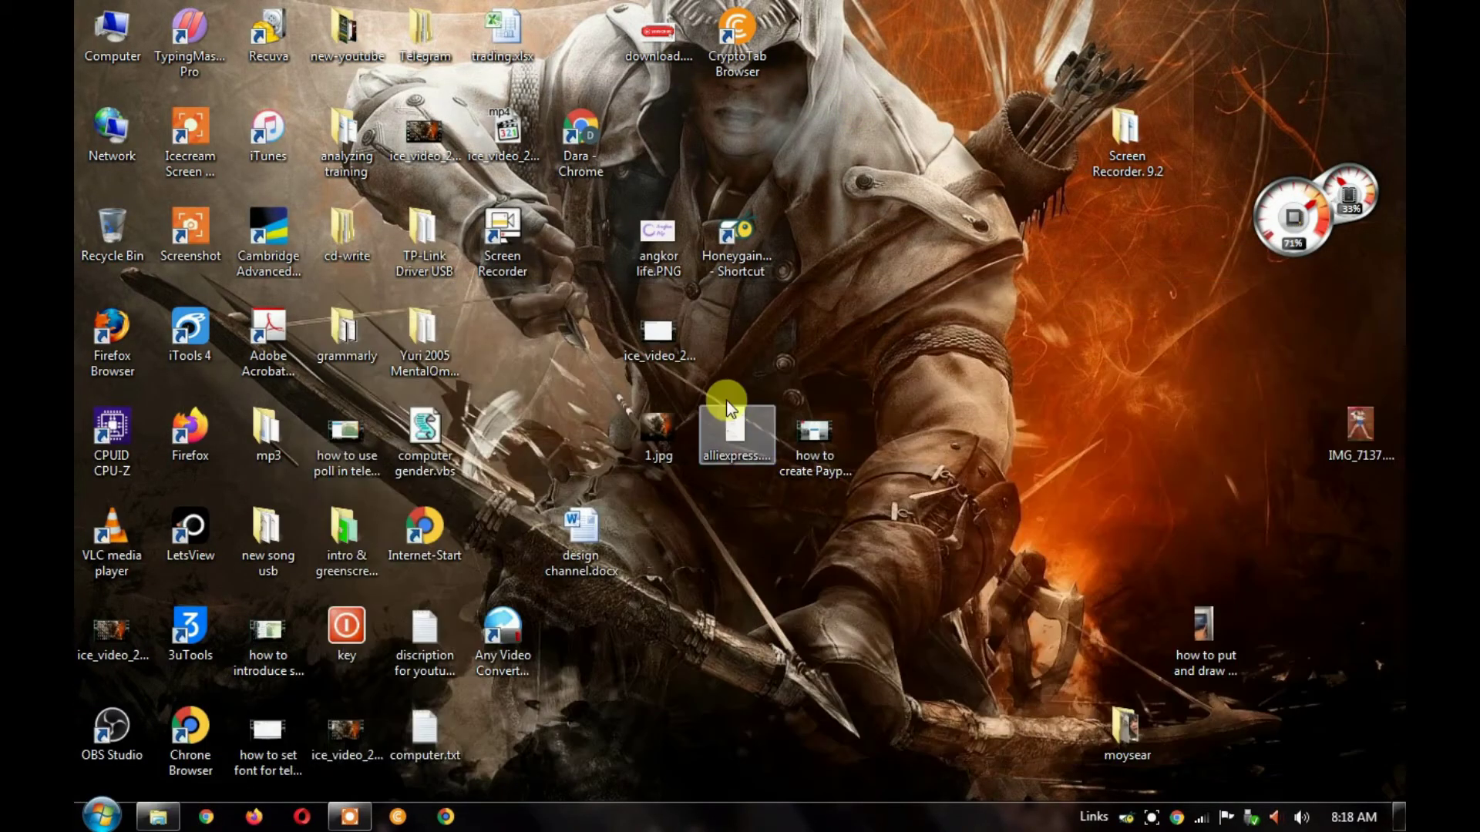
left_click(503, 239)
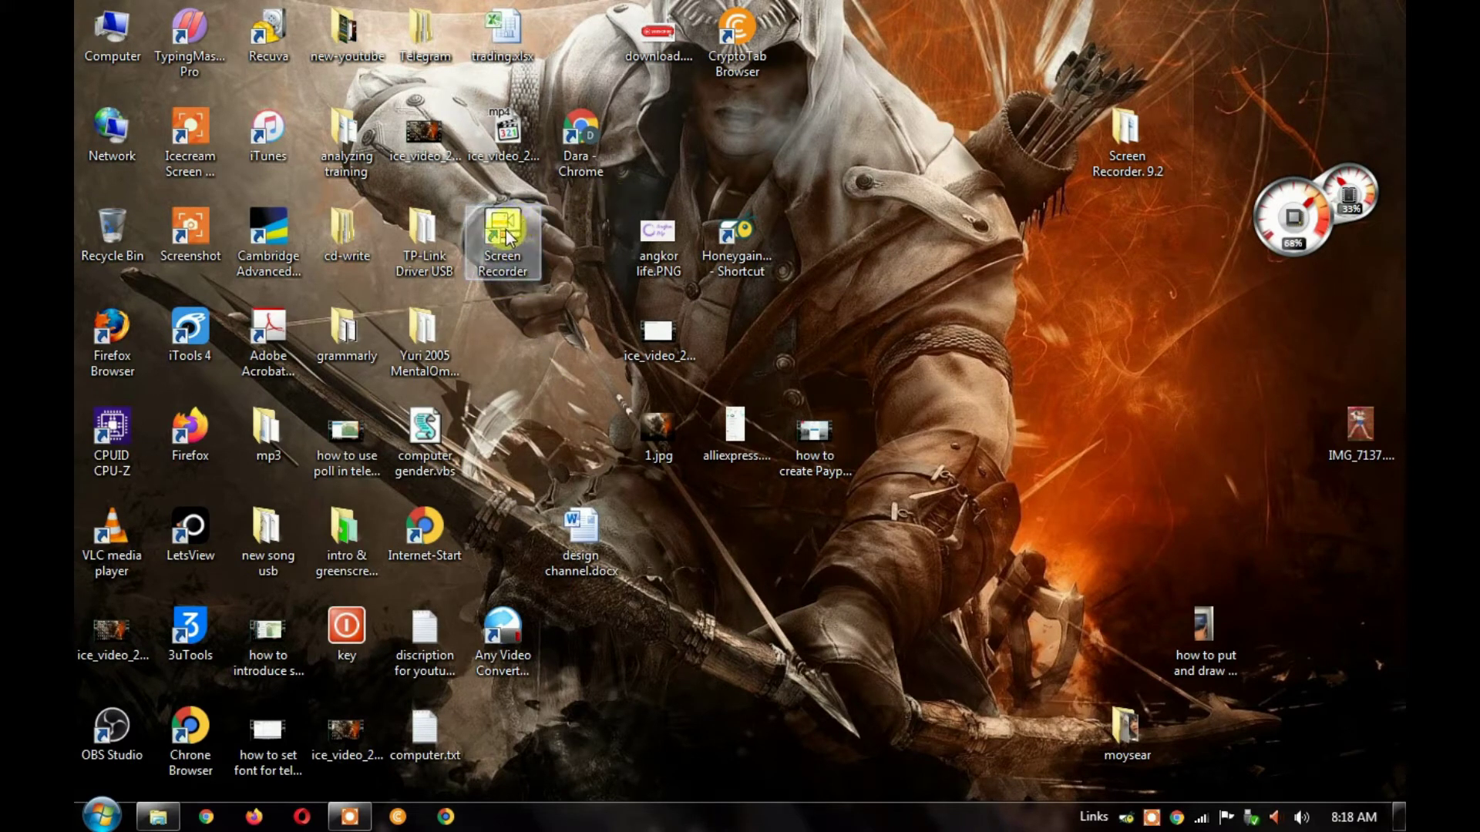
double_click(503, 233)
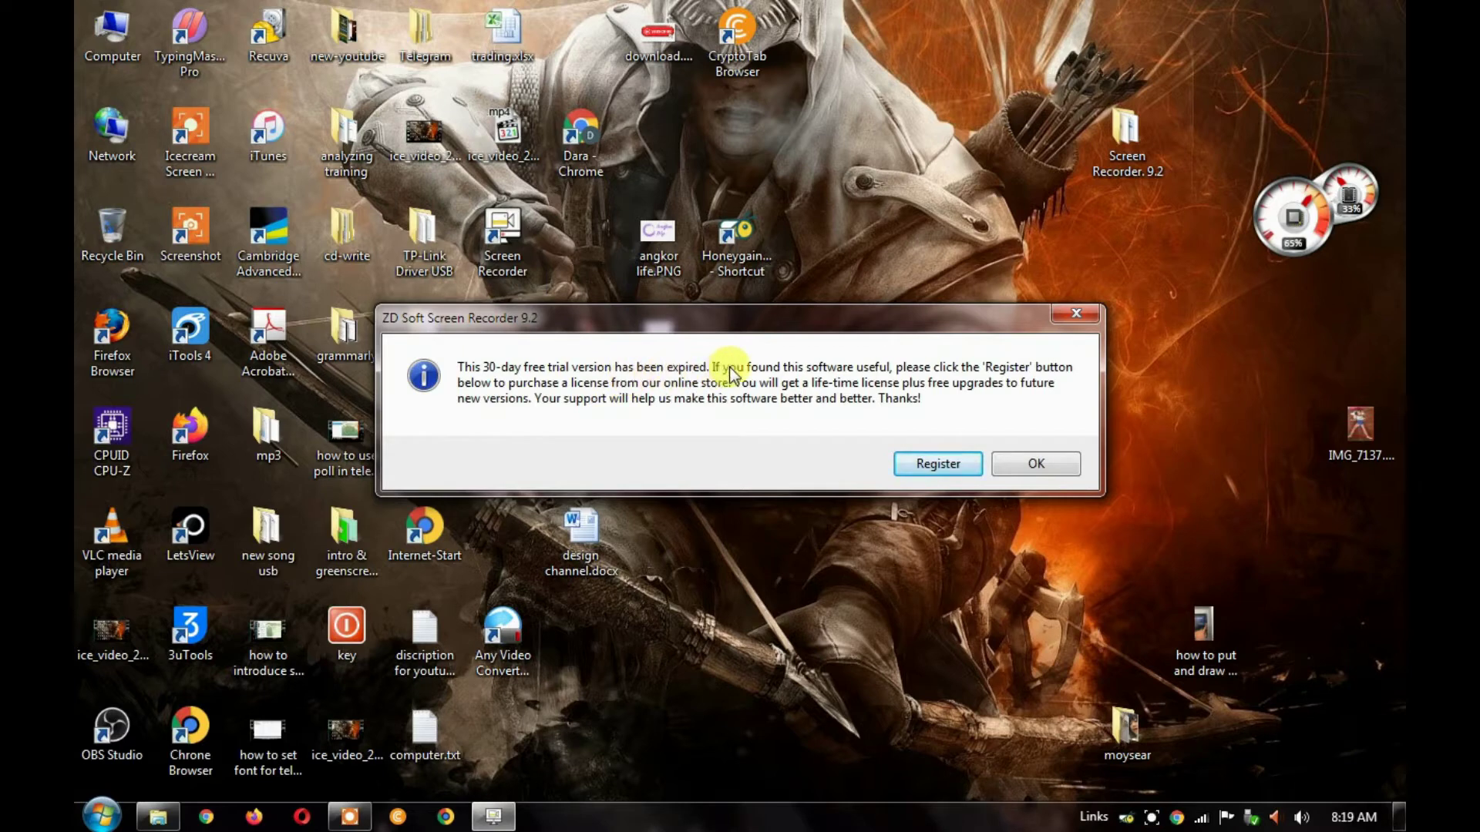
left_click(955, 470)
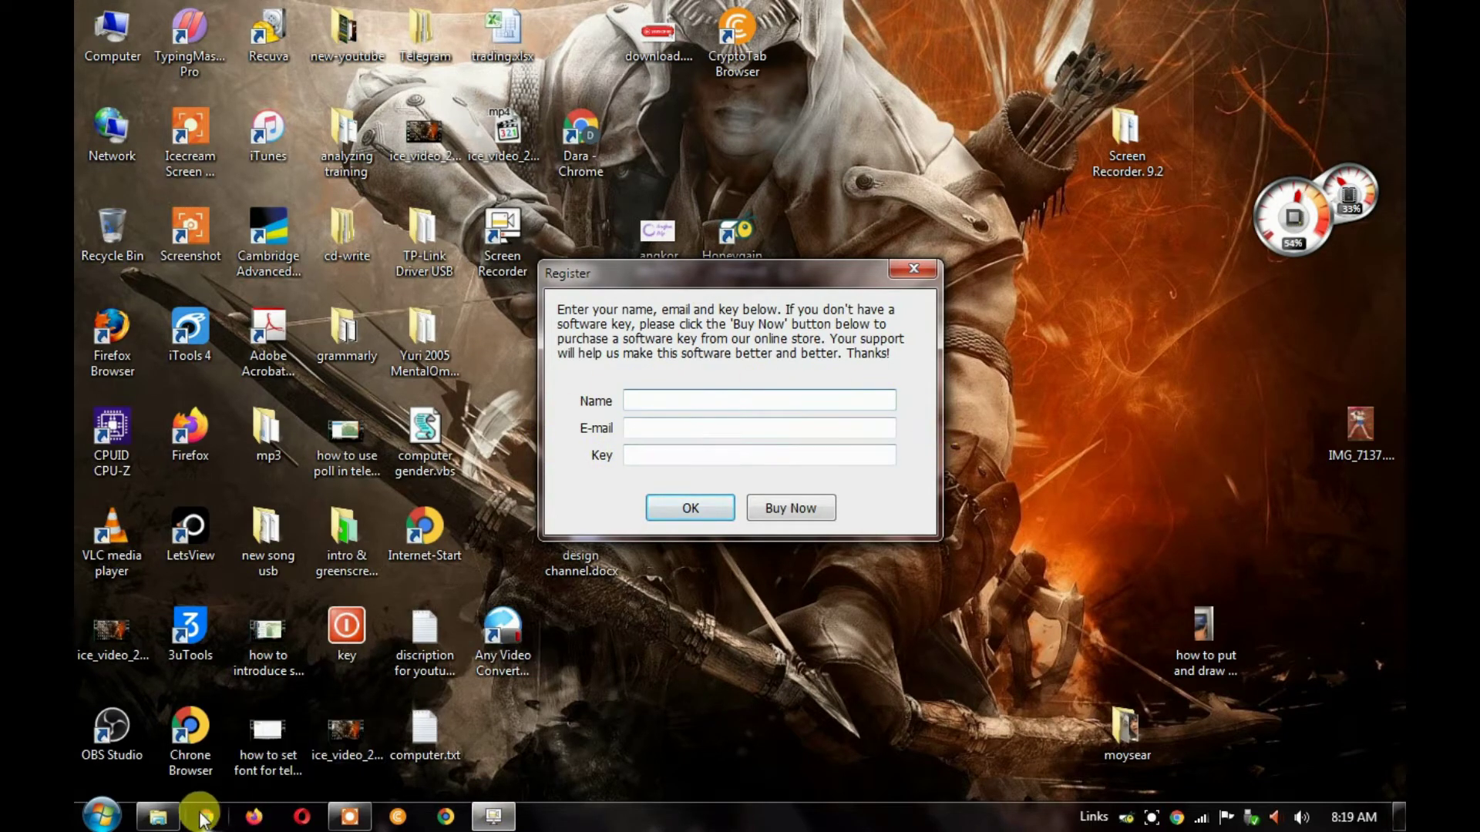
Step: Open Serial Code. Activation Code.docx from the Screen Recorder. 9.2 folder and examine the two sets of registration details
left_click(158, 817)
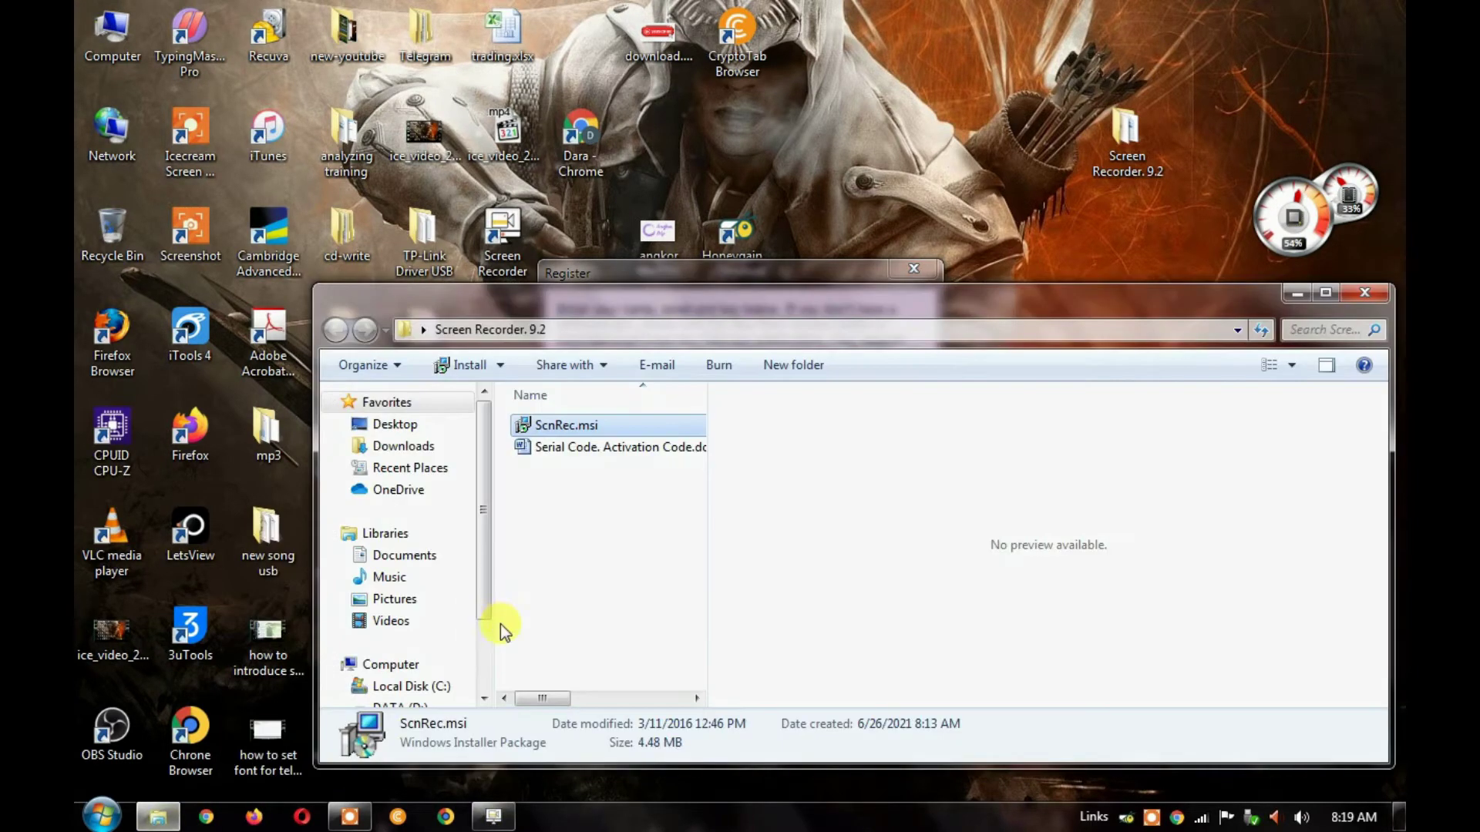
left_click(547, 451)
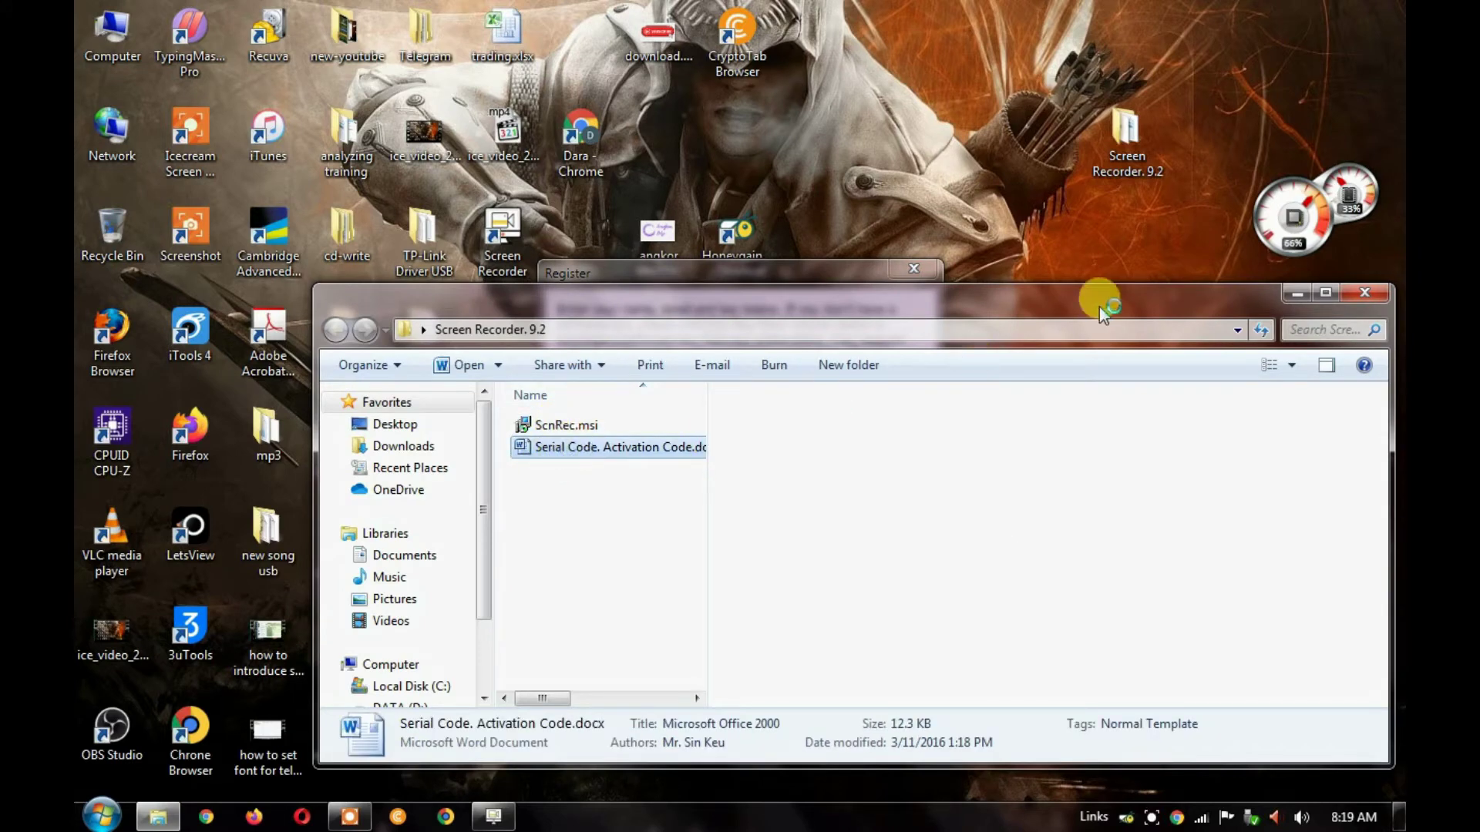
left_click_drag(1099, 304, 854, 316)
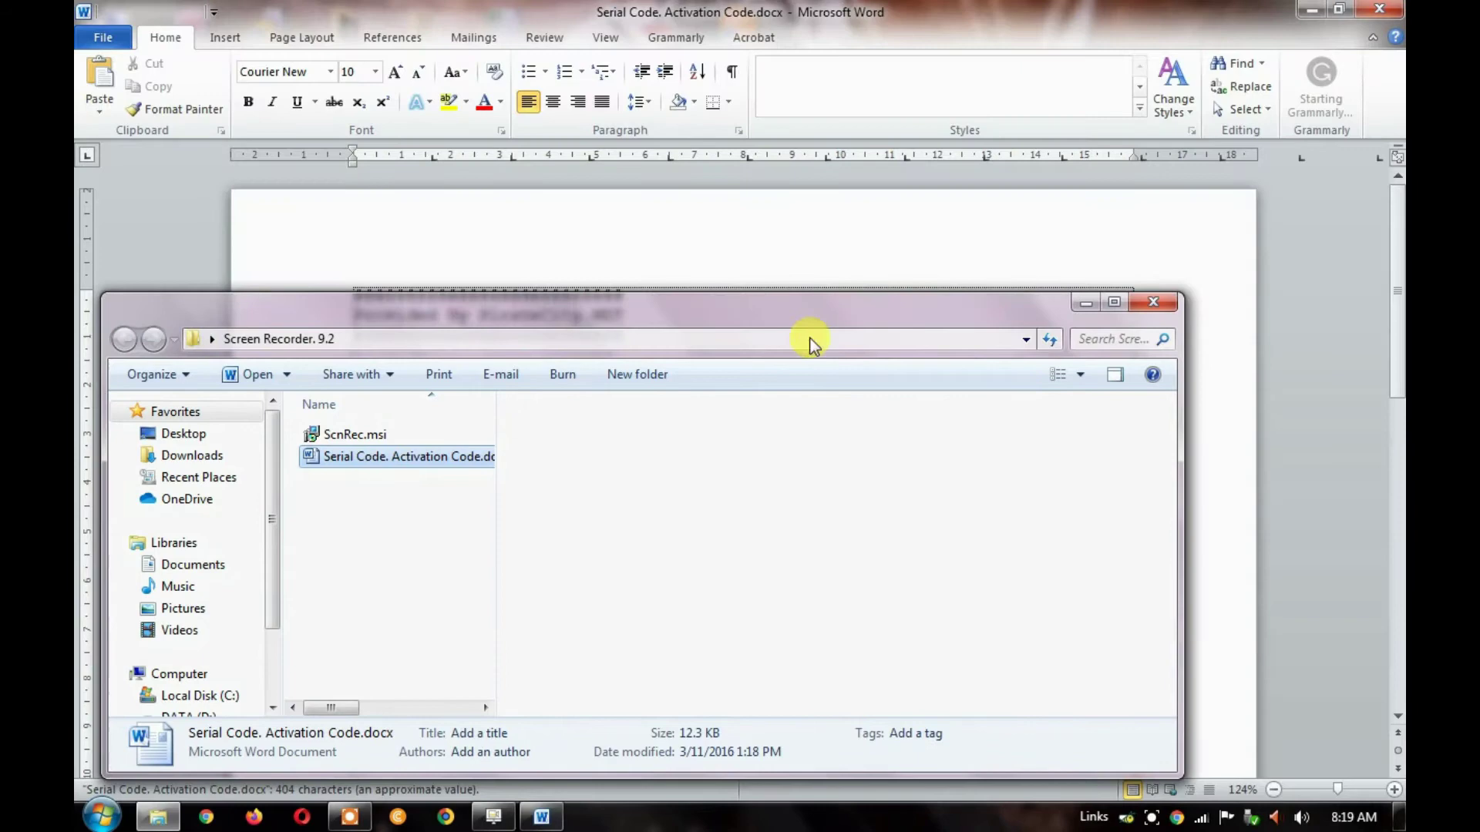
left_click(1084, 302)
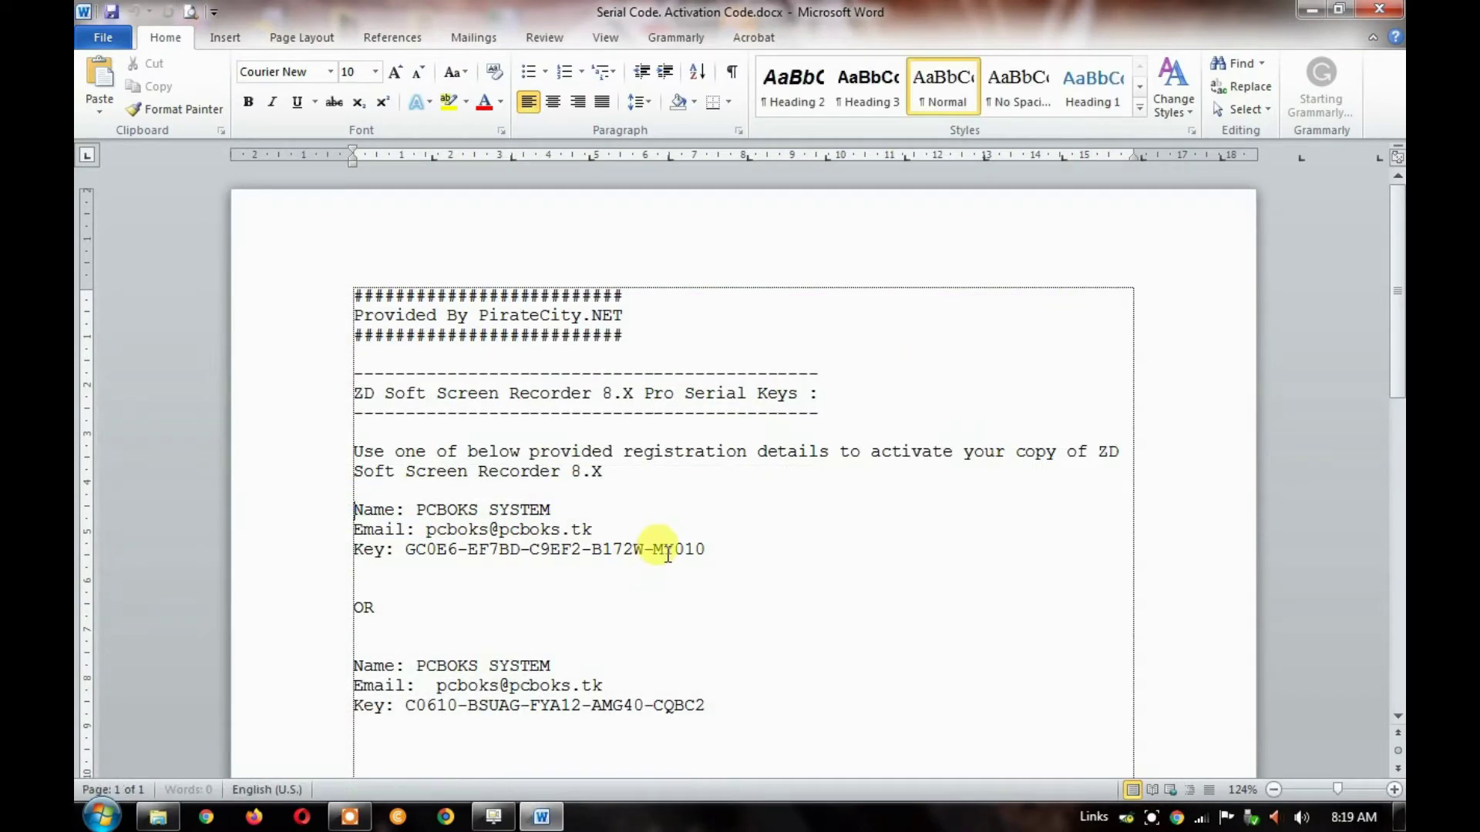
left_click_drag(340, 507, 693, 545)
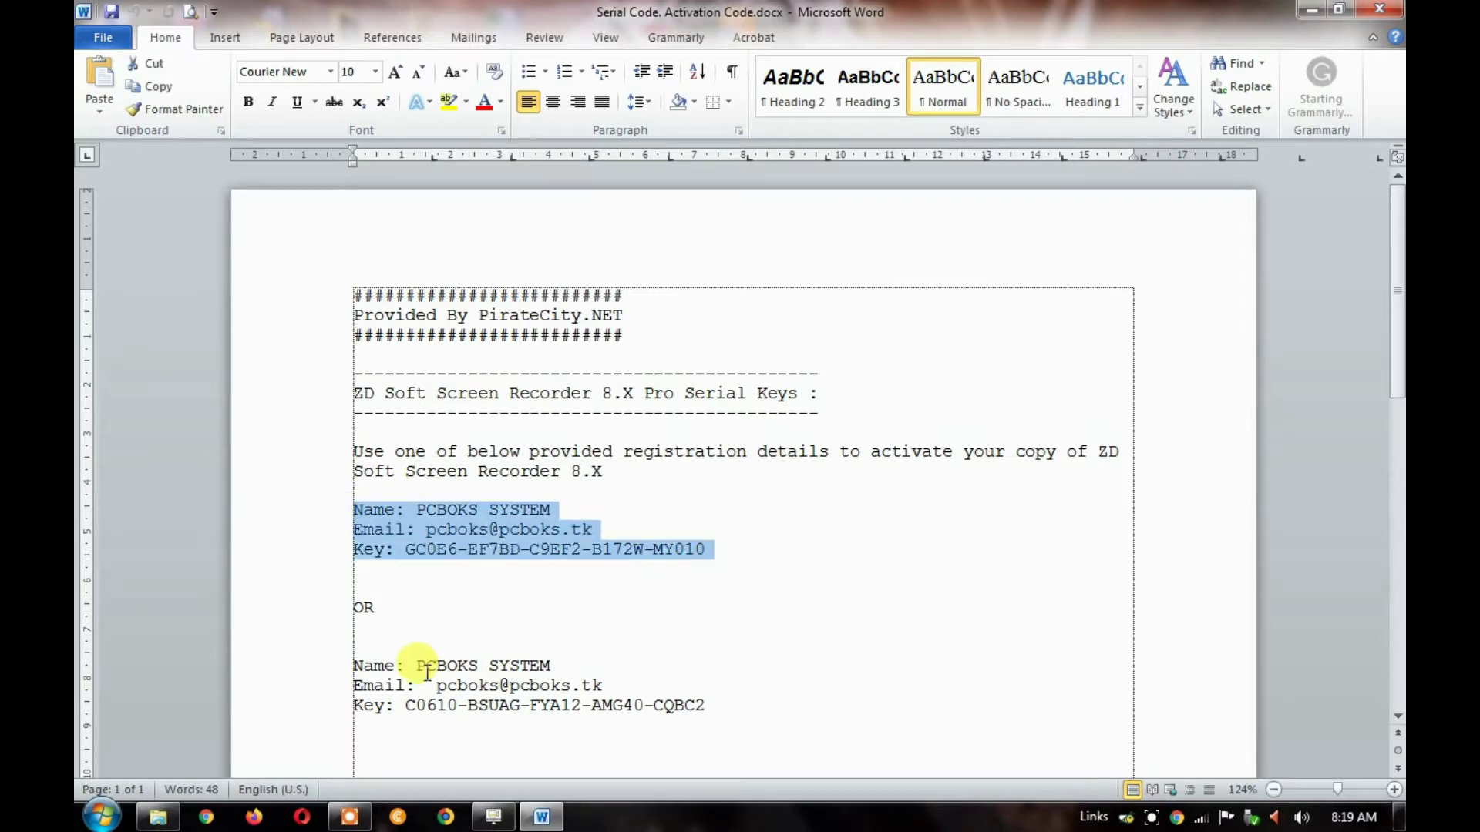
left_click_drag(348, 664, 703, 710)
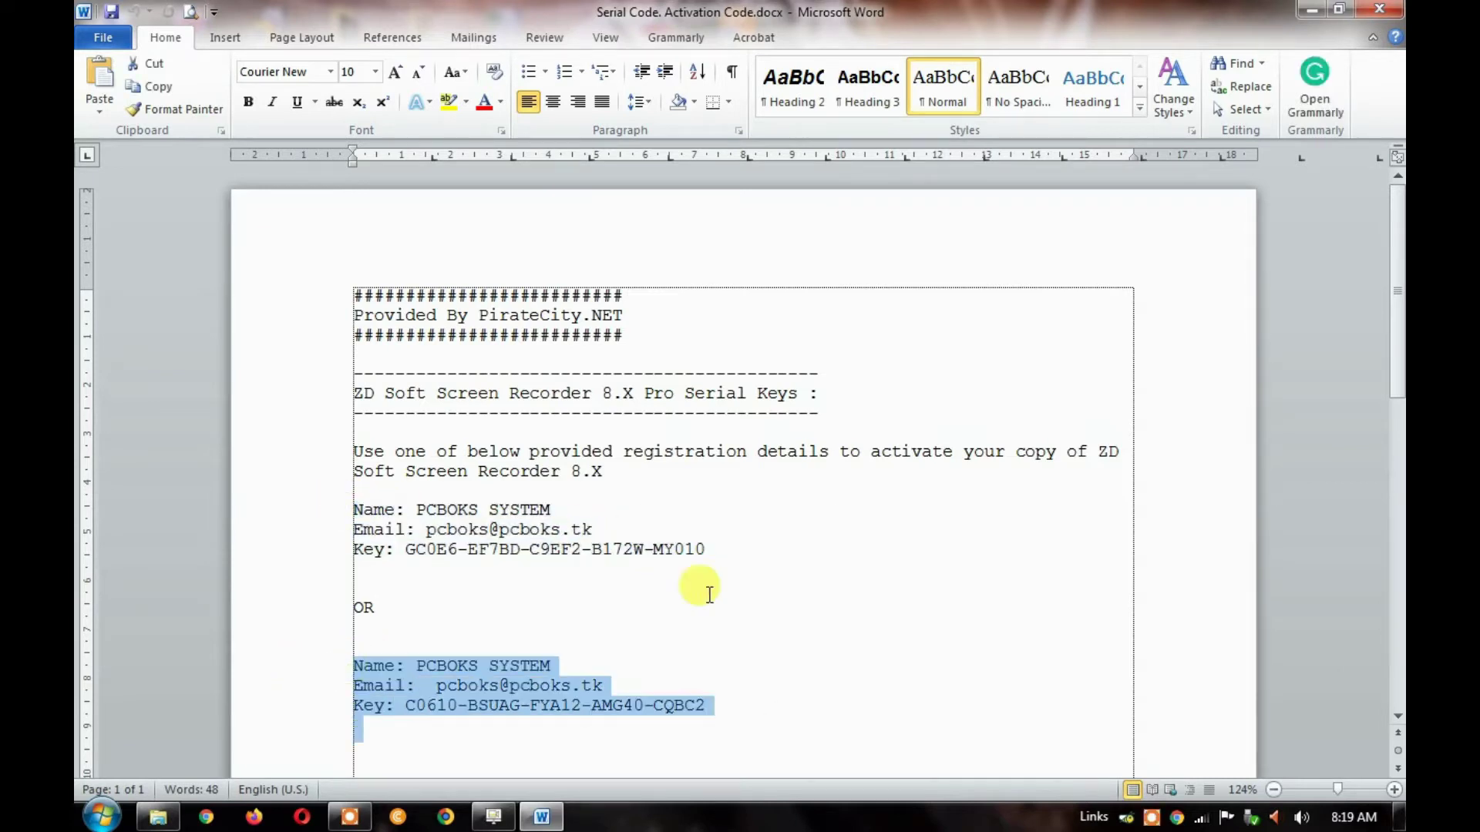
Step: Copy the name from the document's first set of registration details into the registration form's Name field
left_click_drag(570, 510, 414, 510)
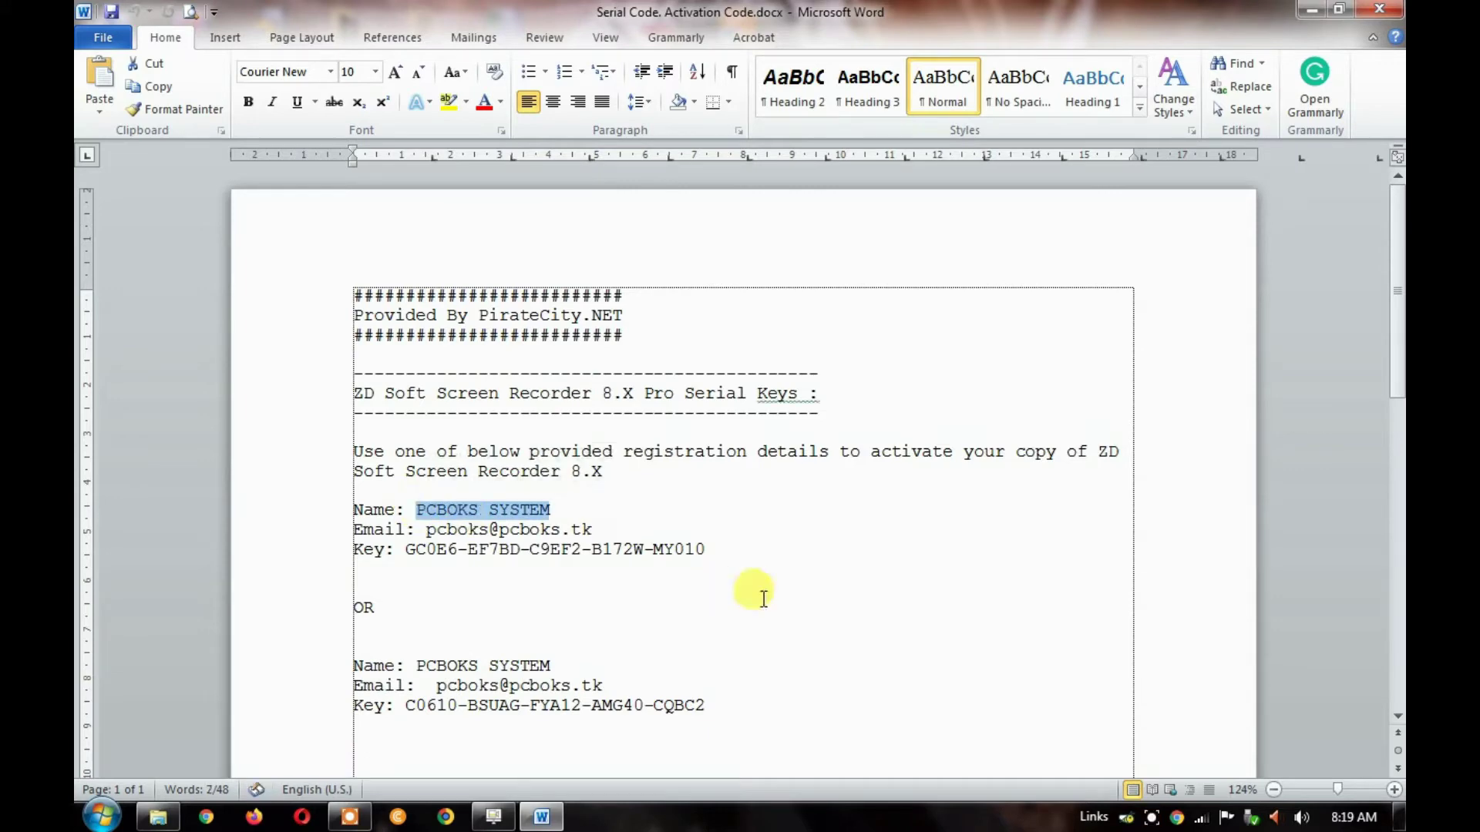
left_click(1311, 10)
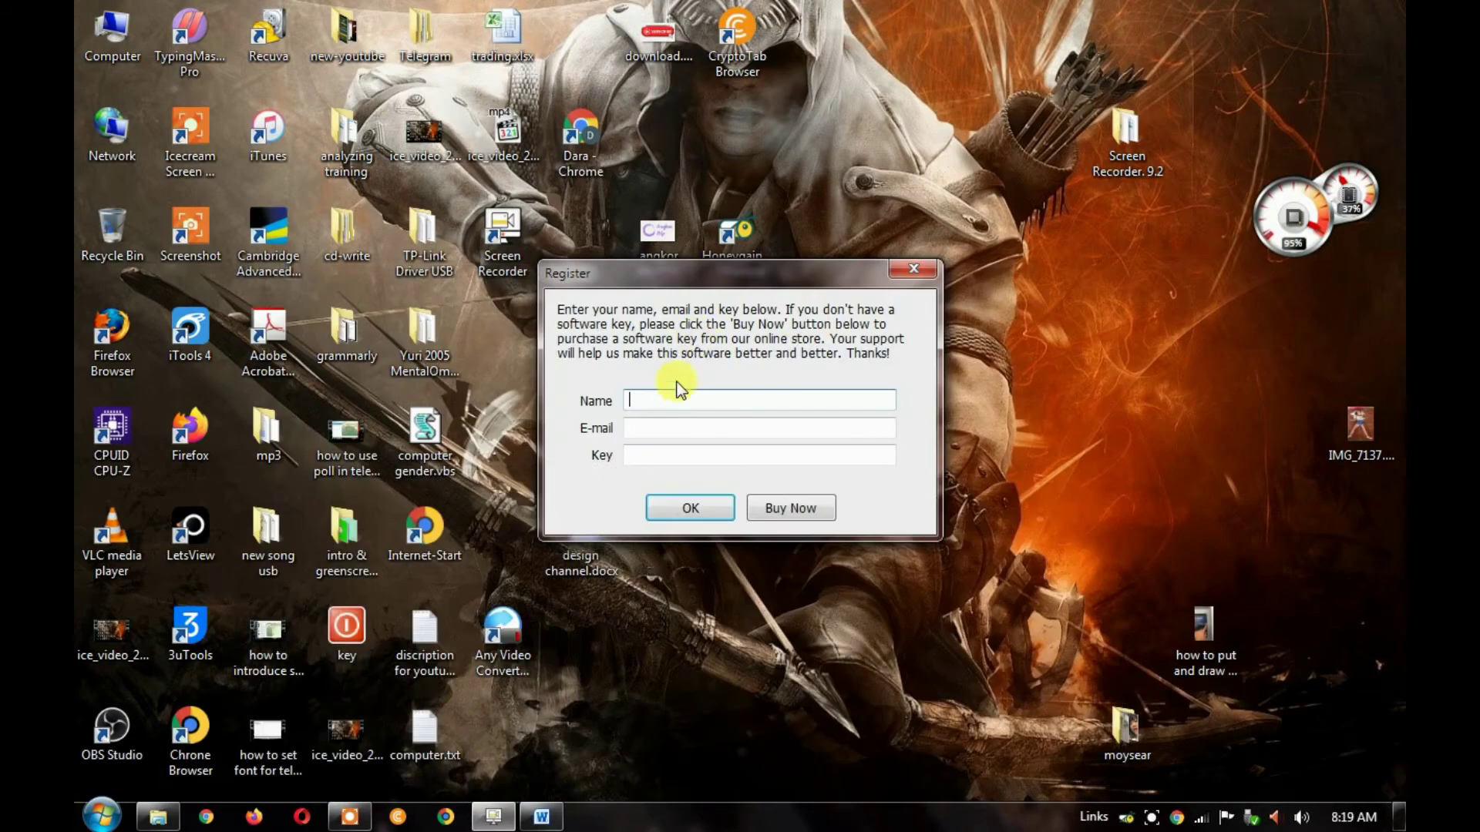
left_click(676, 396)
type("PCBOKS SYSTEM")
Step: Copy the e-mail from the first set of registration details in the document into the form's E-mail field
left_click(542, 818)
left_click_drag(592, 529, 453, 522)
key("ctrl+c")
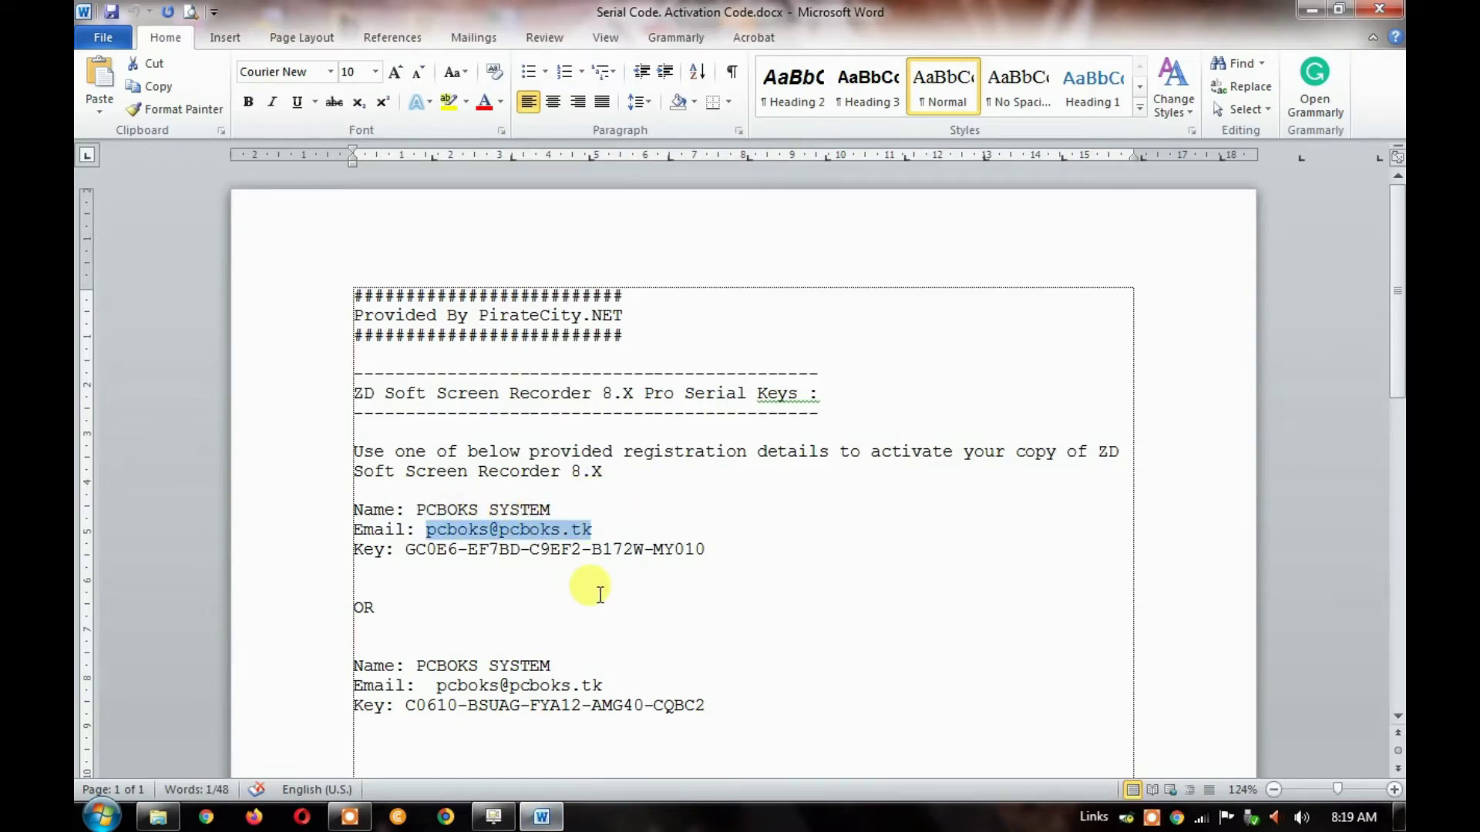
left_click(493, 817)
left_click(672, 427)
key("ctrl+v")
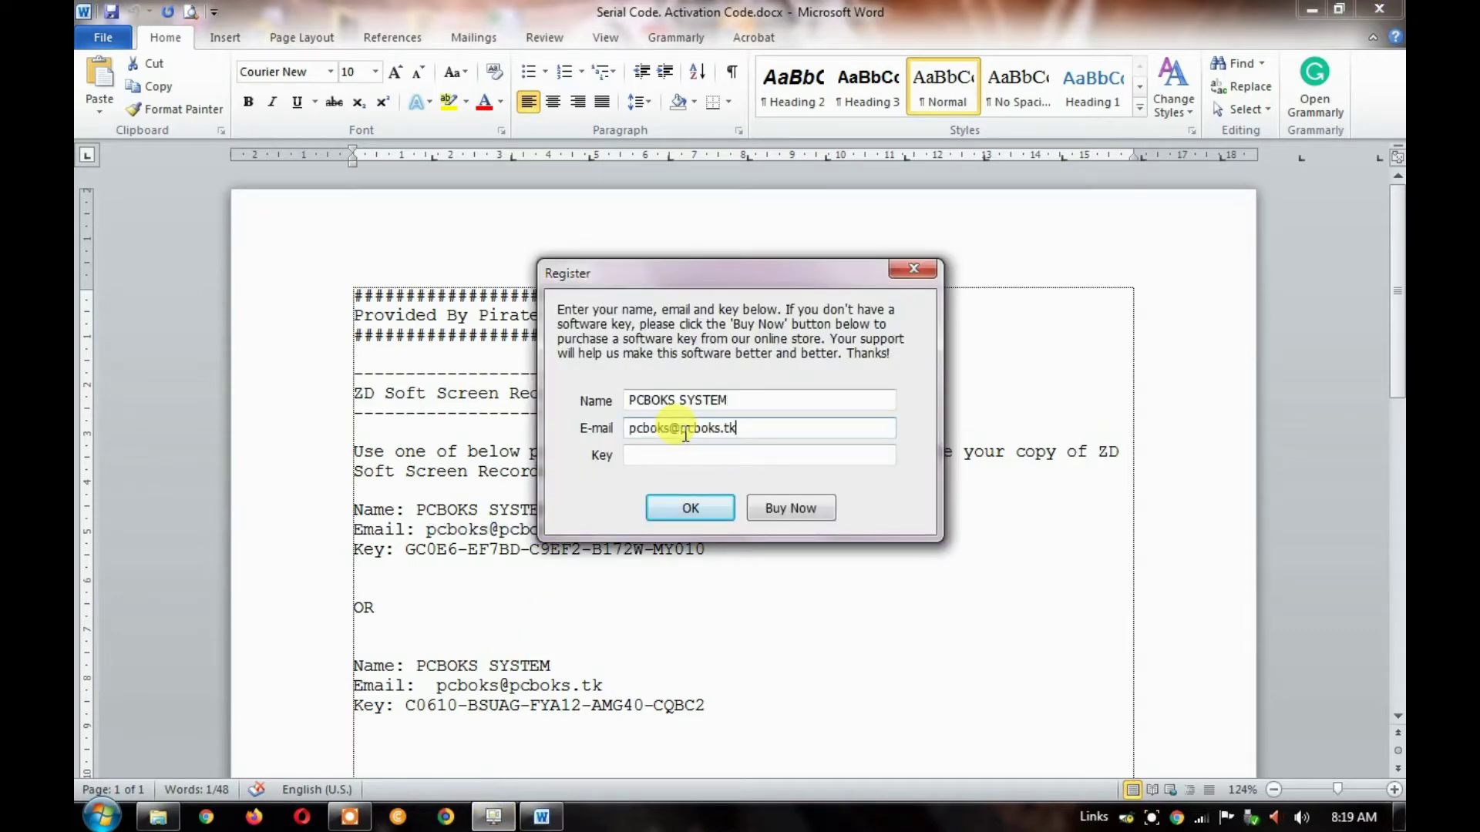
Step: Copy the first software key from the document into the Key field, submit the registration and acknowledge the confirmation
left_click(544, 575)
left_click_drag(704, 548, 407, 549)
key("ctrl+c")
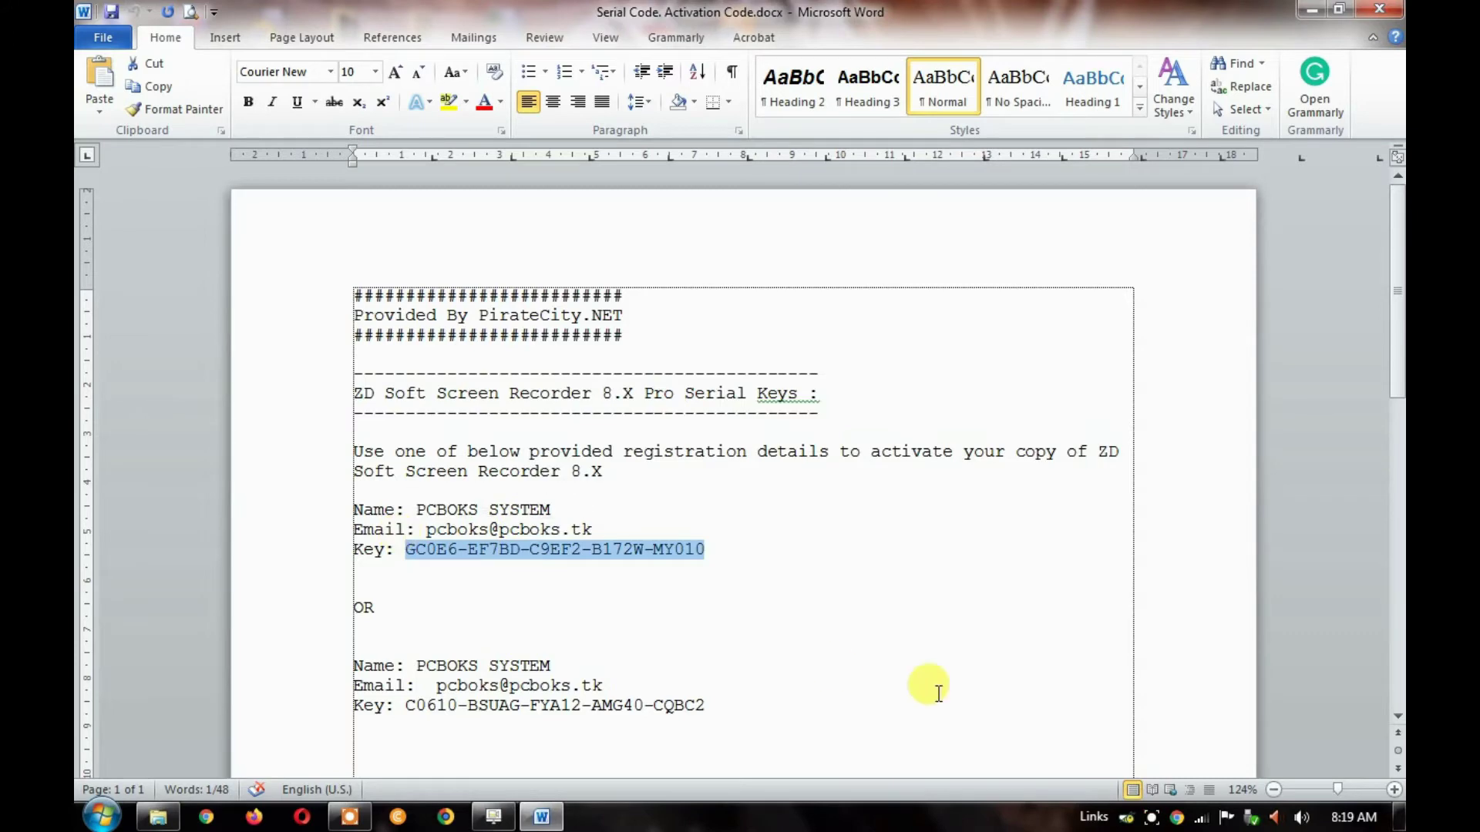
left_click(1315, 12)
left_click(677, 456)
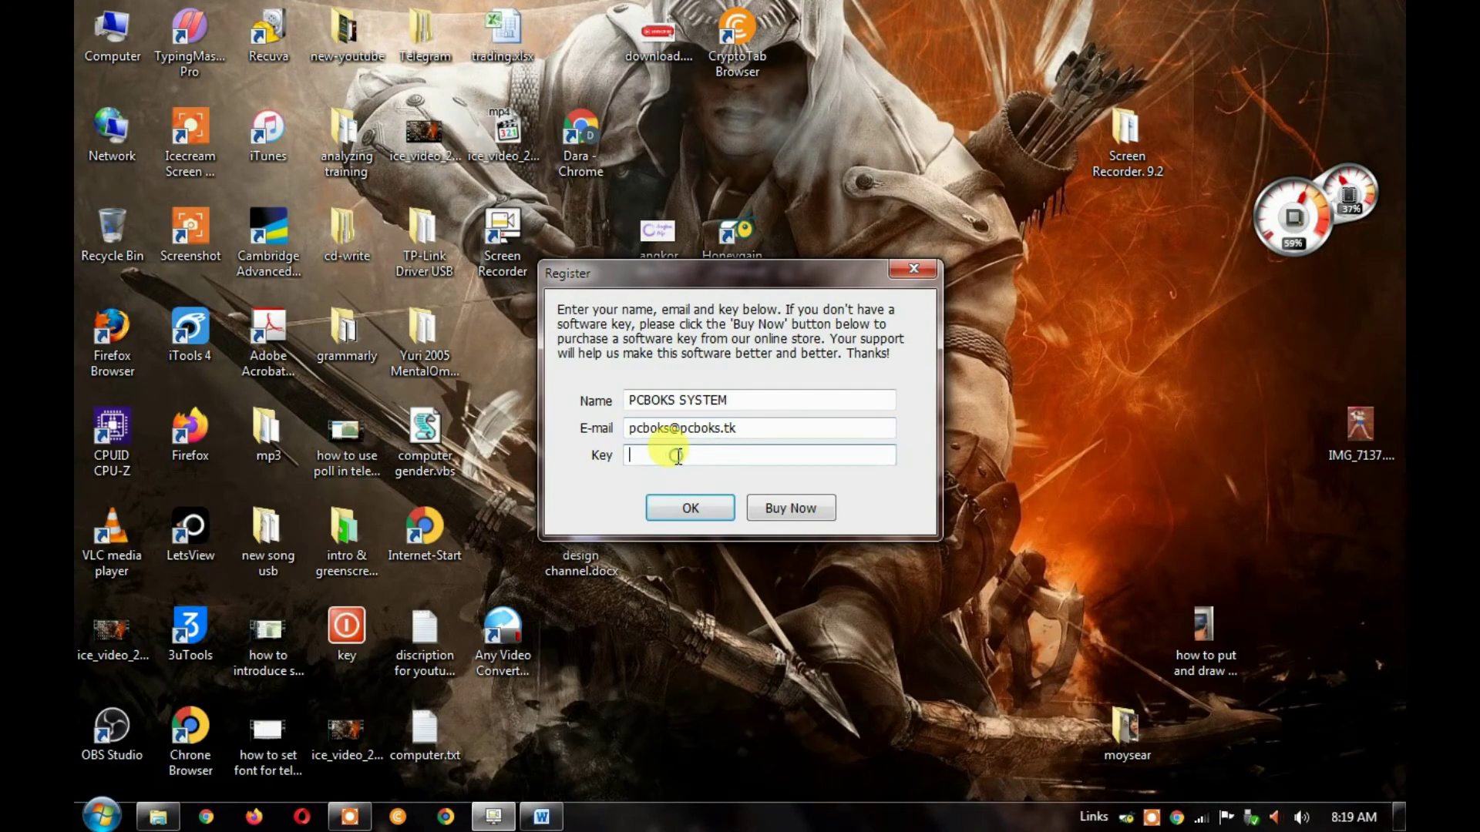
key("ctrl+v")
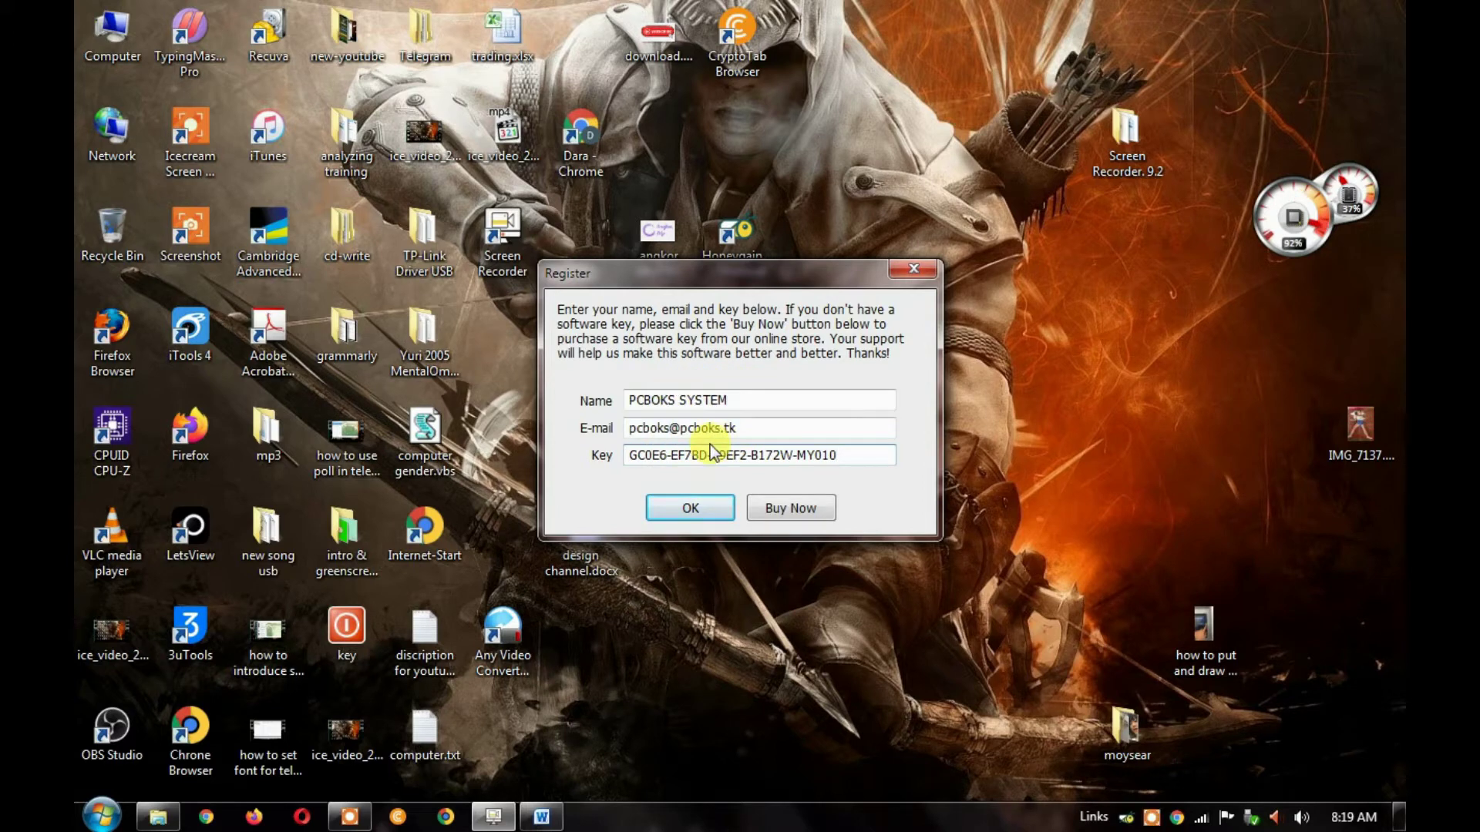
left_click(690, 510)
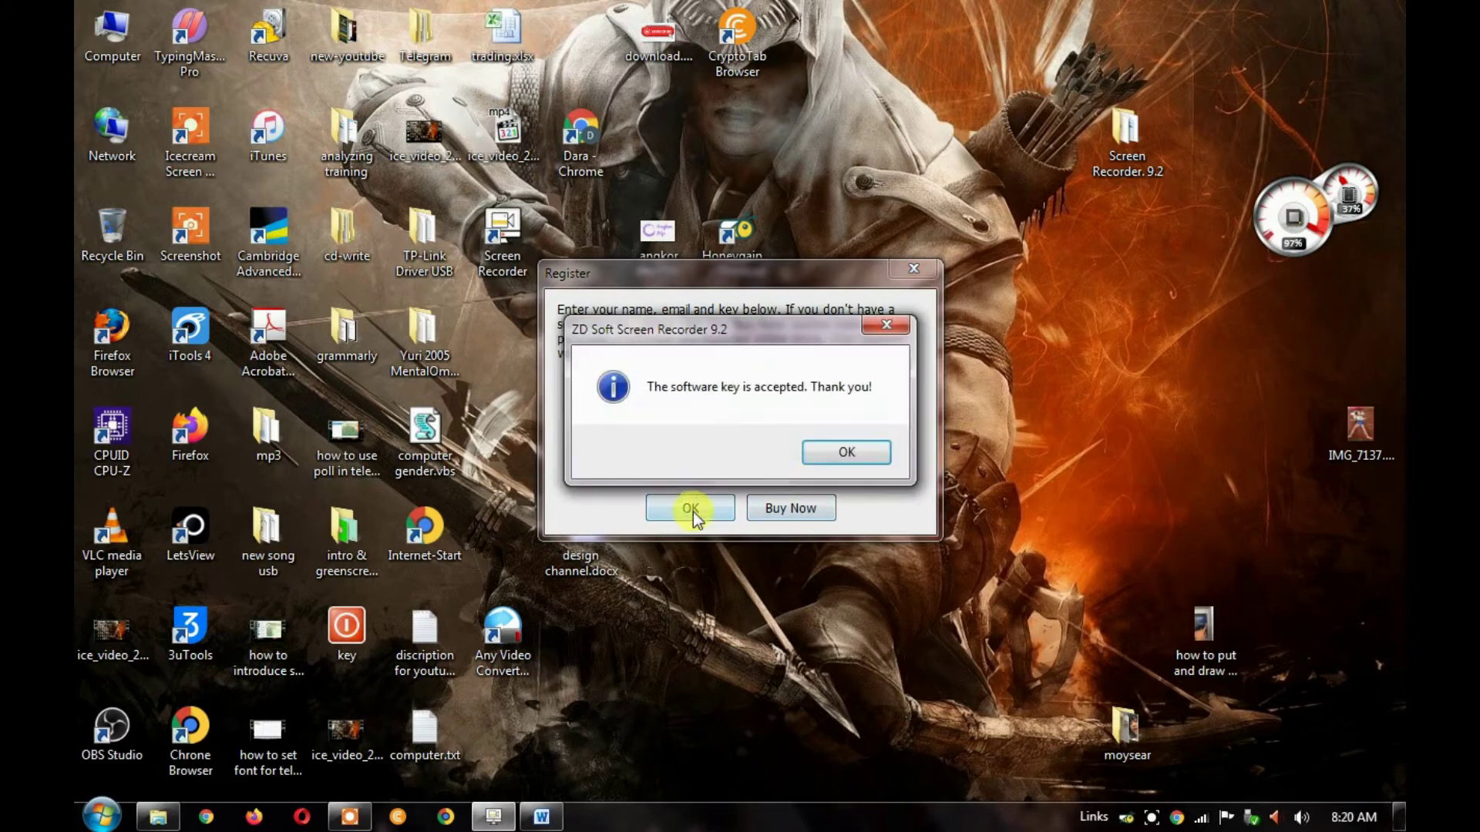
left_click(844, 456)
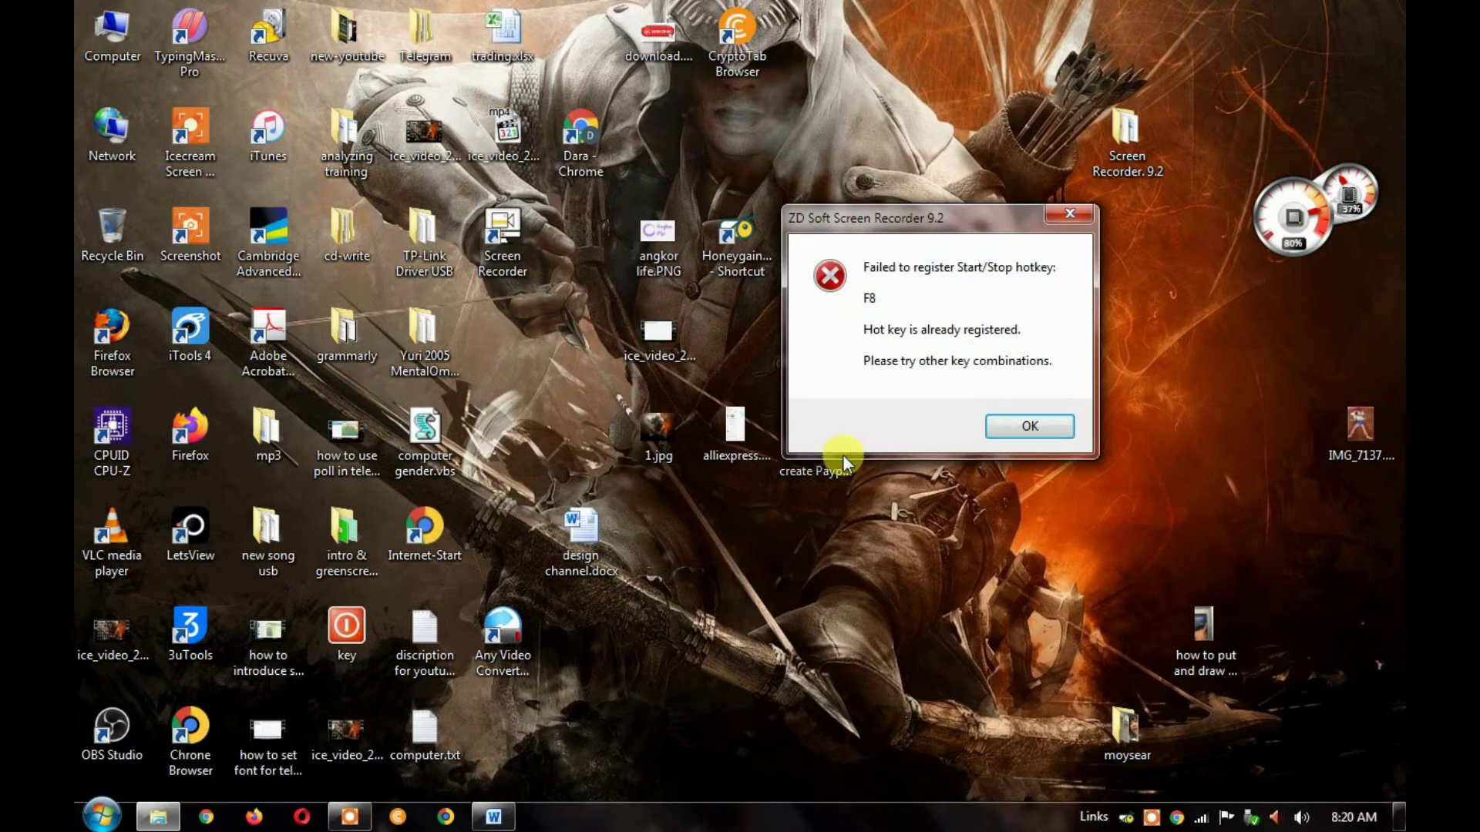
Step: Dismiss the Start/Stop and Screenshot hotkey messages and expand the settings list in the recorder window
left_click(1015, 427)
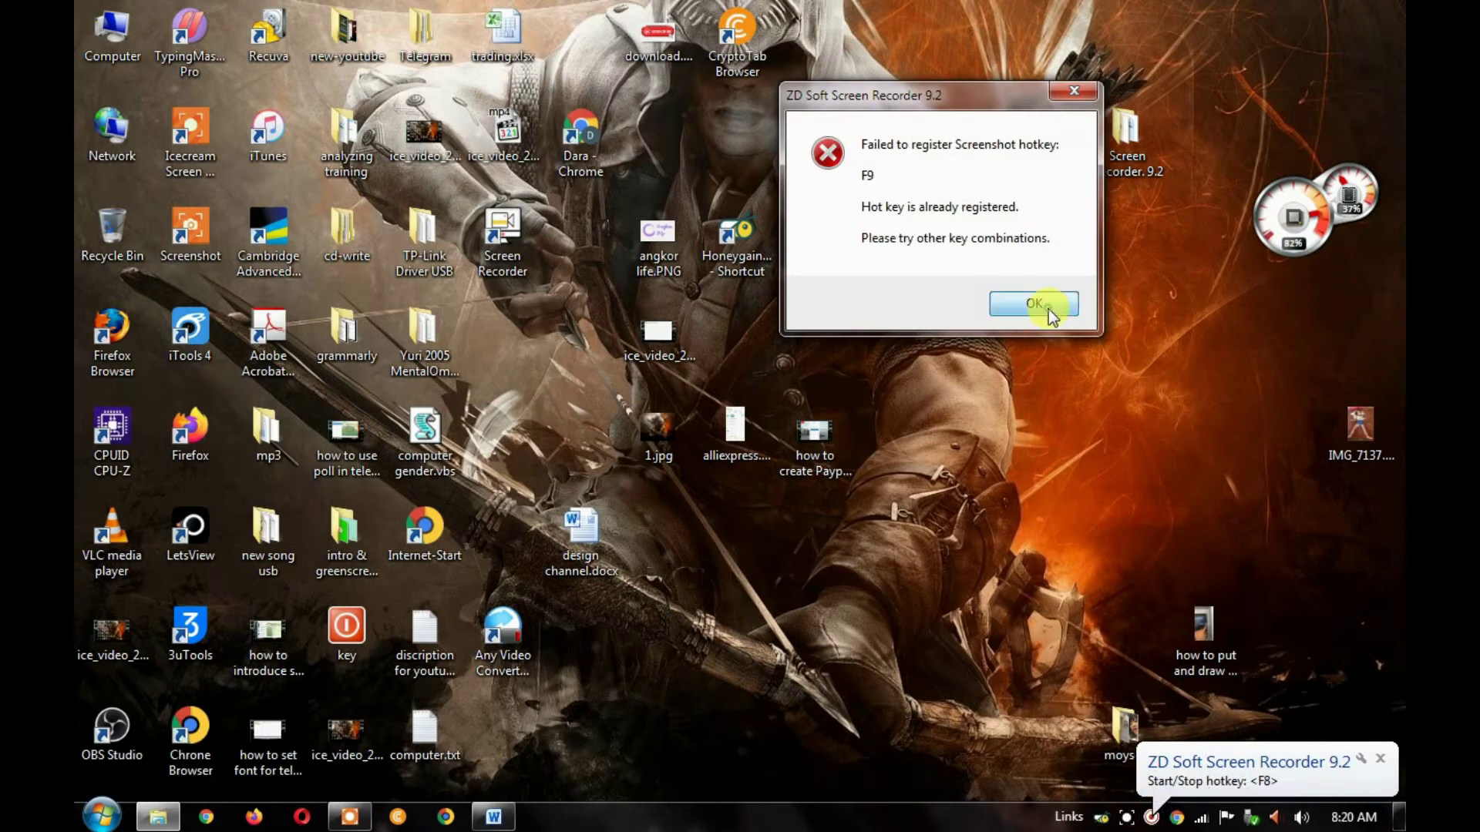
left_click(1048, 309)
left_click_drag(885, 175, 733, 197)
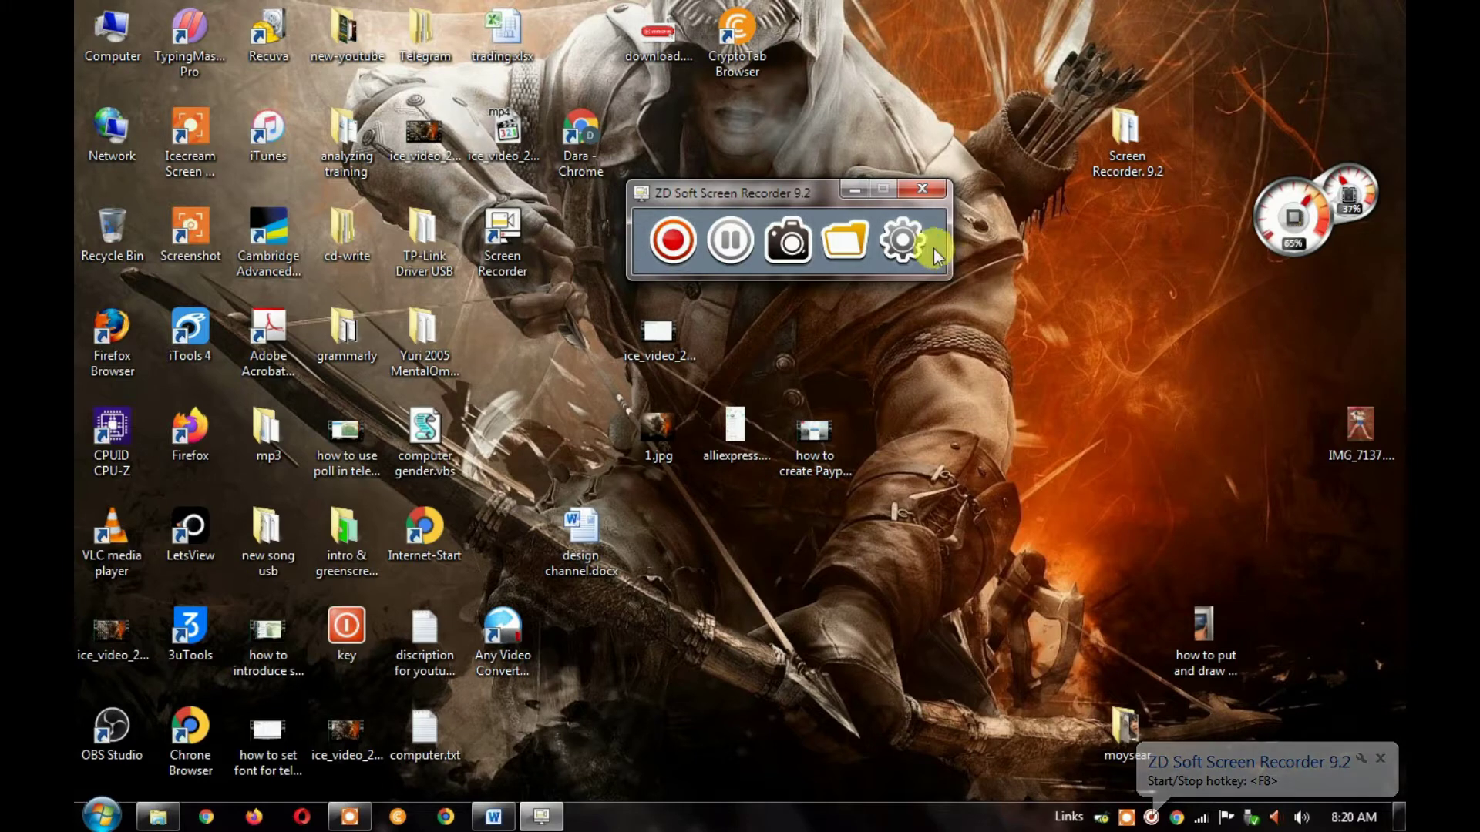
left_click(899, 243)
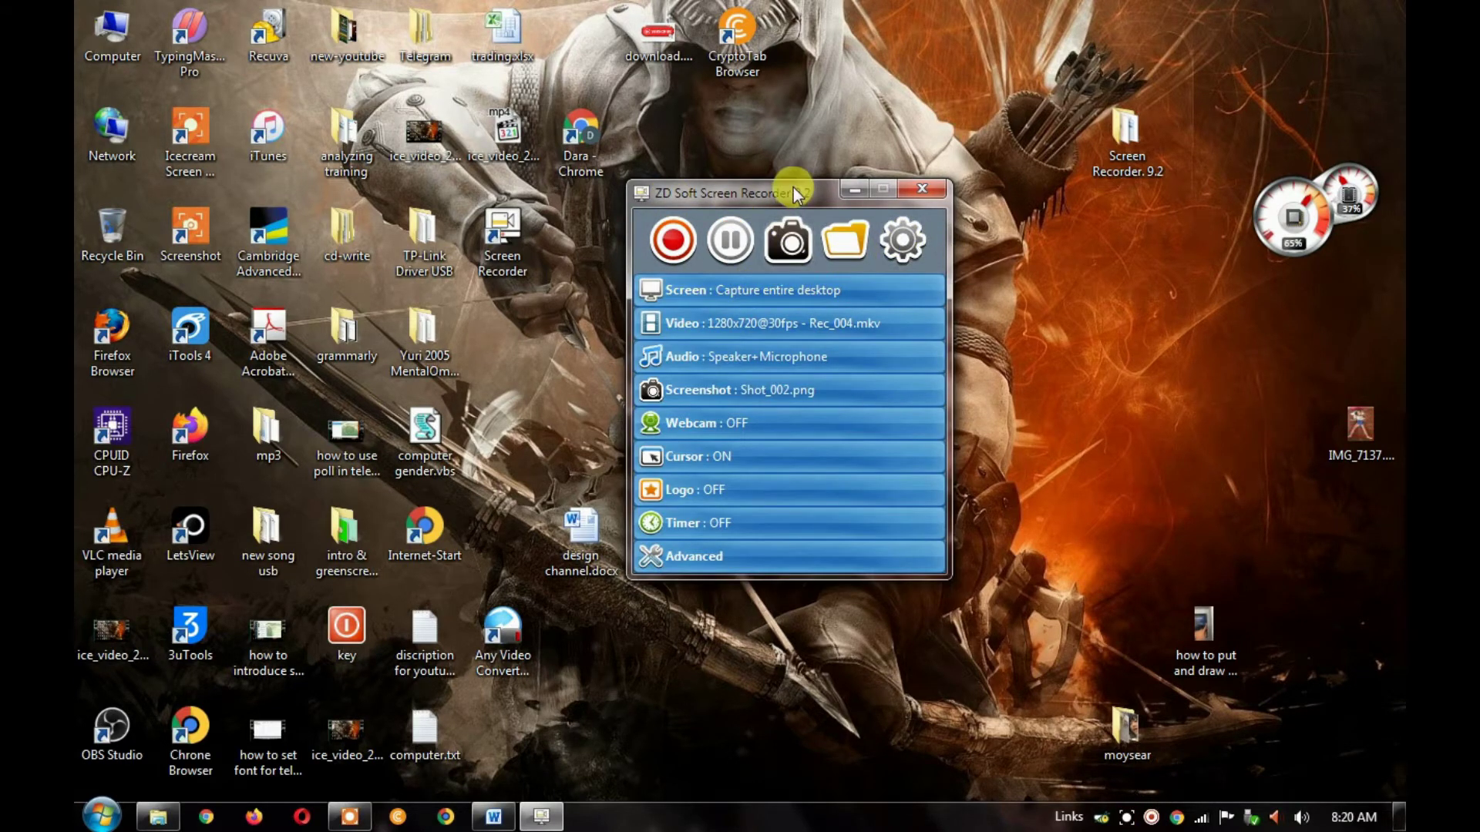
left_click_drag(793, 188, 703, 212)
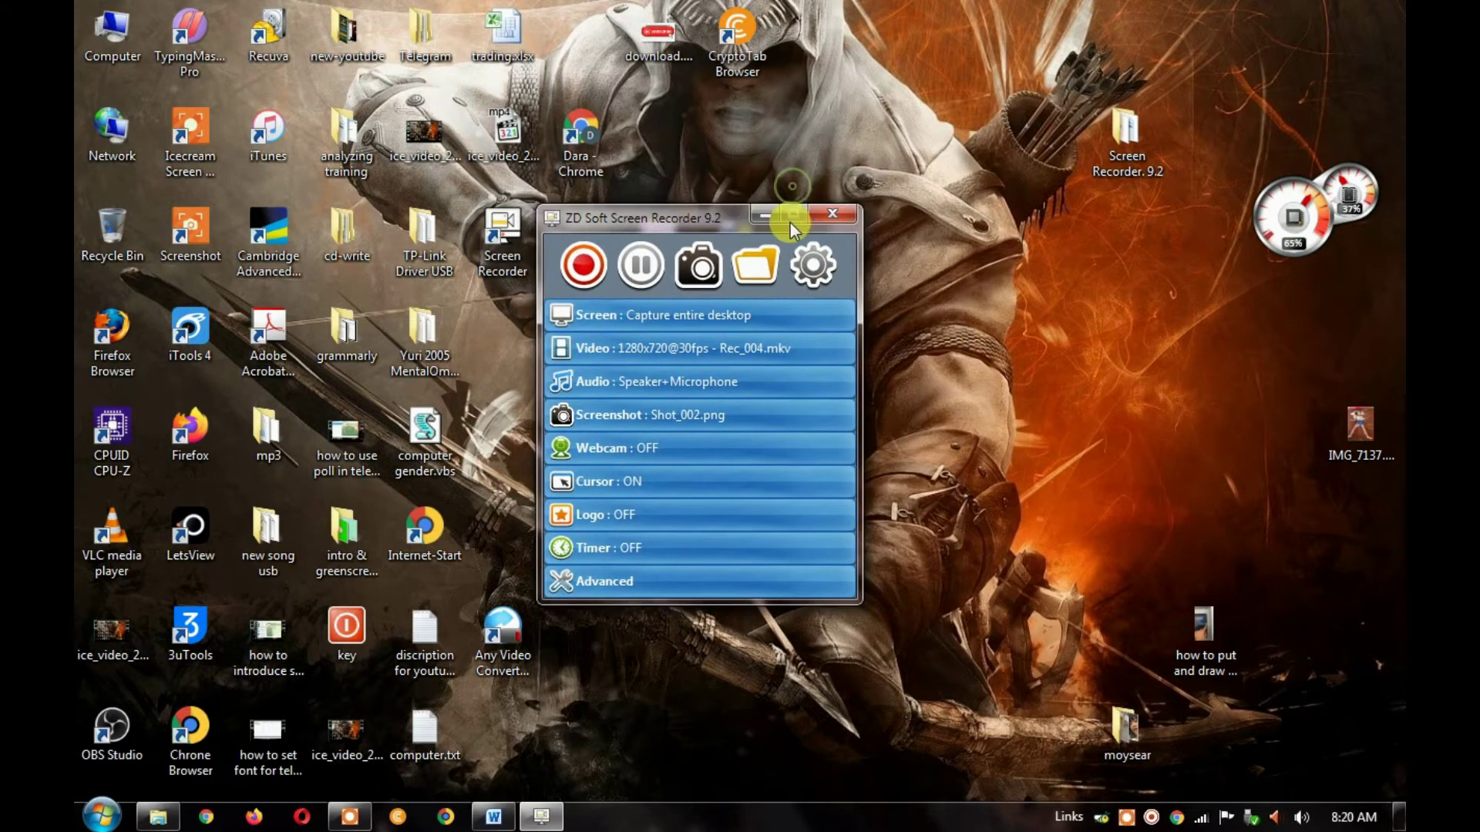
Step: Close and relaunch the screen recorder from its desktop shortcut, dismiss both hotkey messages and move the recorder window clear of the desktop icons
left_click(832, 215)
left_click(497, 239)
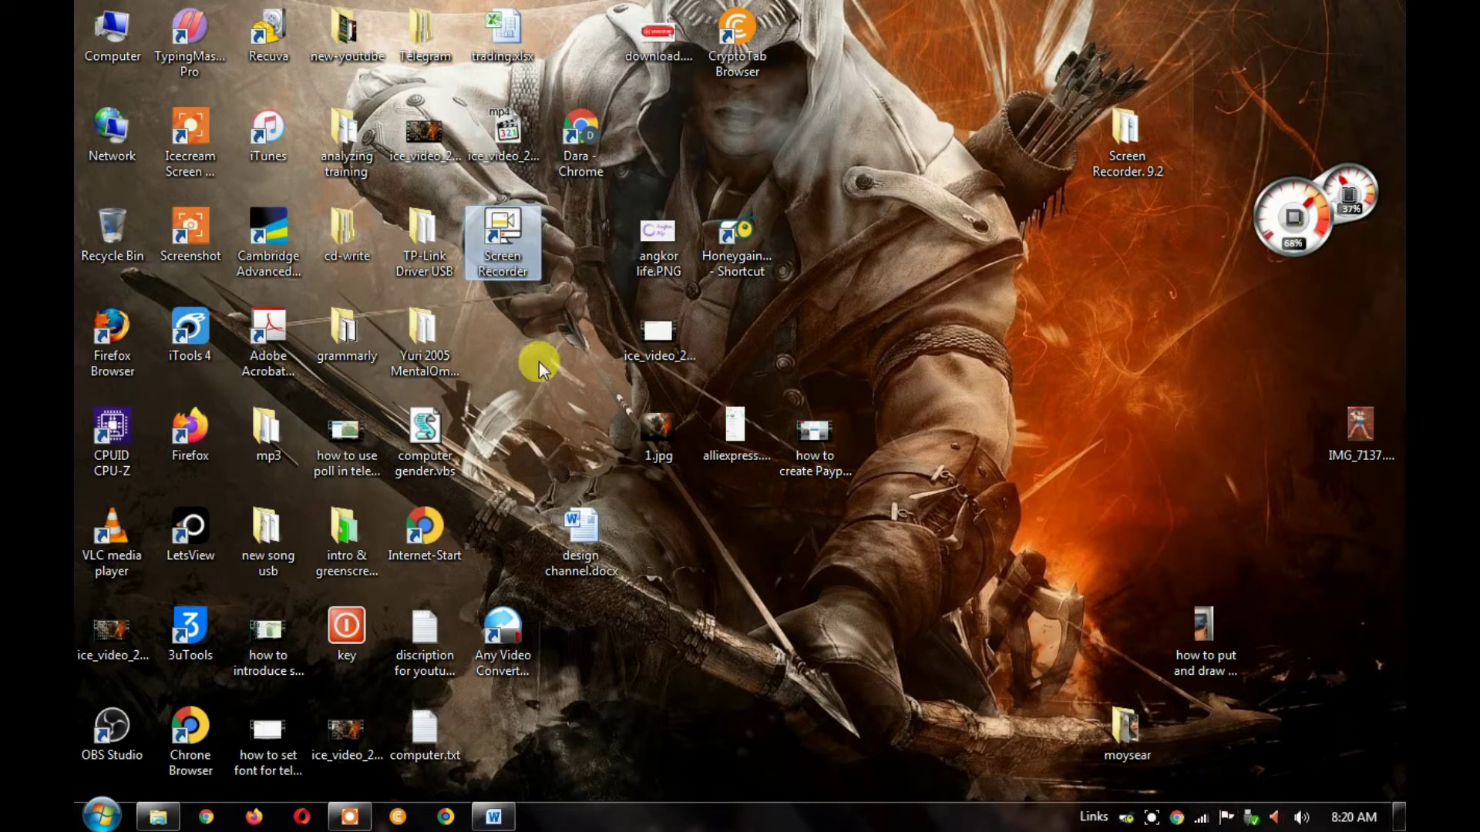
right_click(498, 252)
left_click(529, 270)
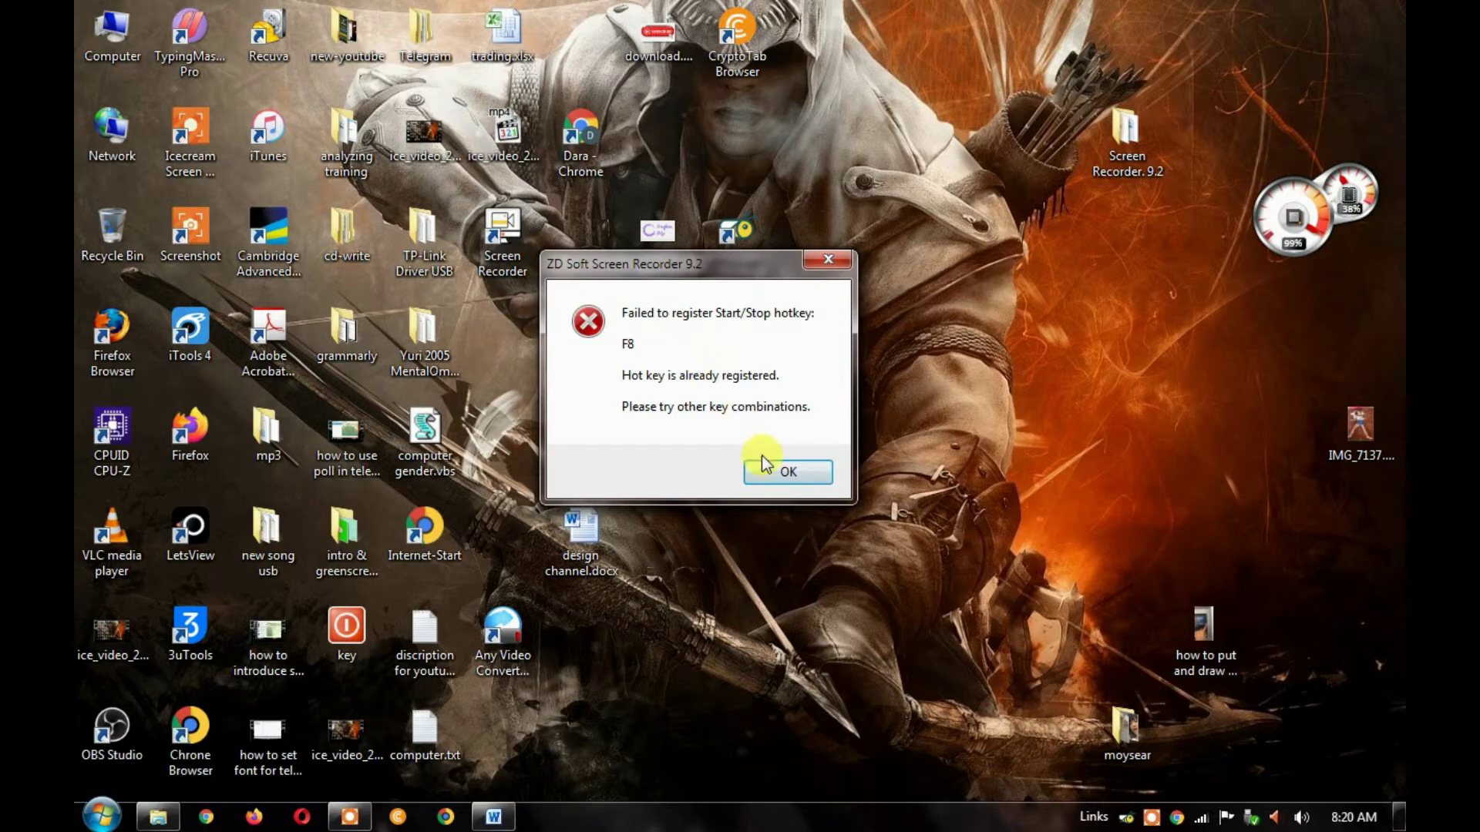
left_click(777, 474)
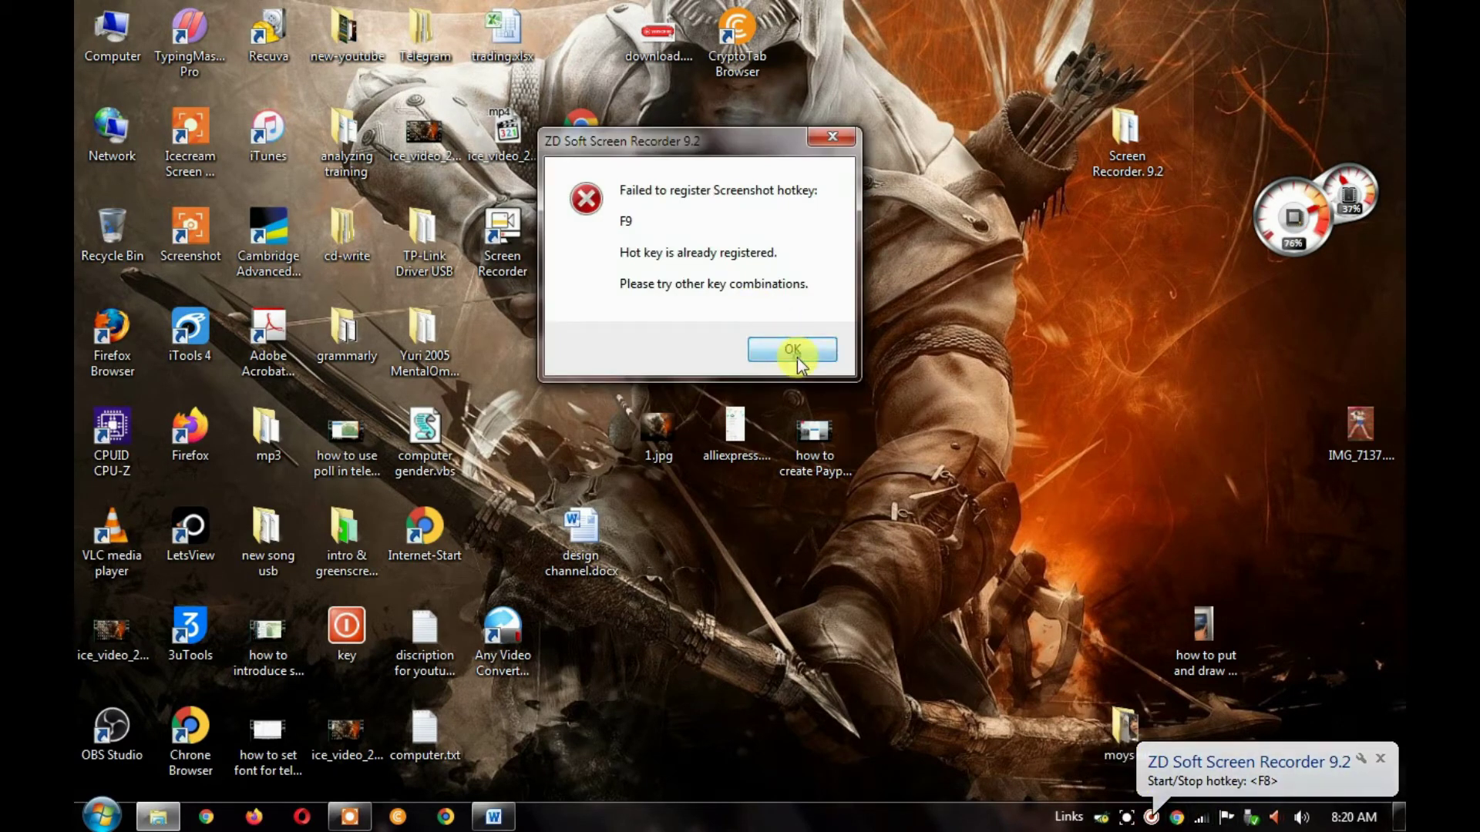
left_click(796, 356)
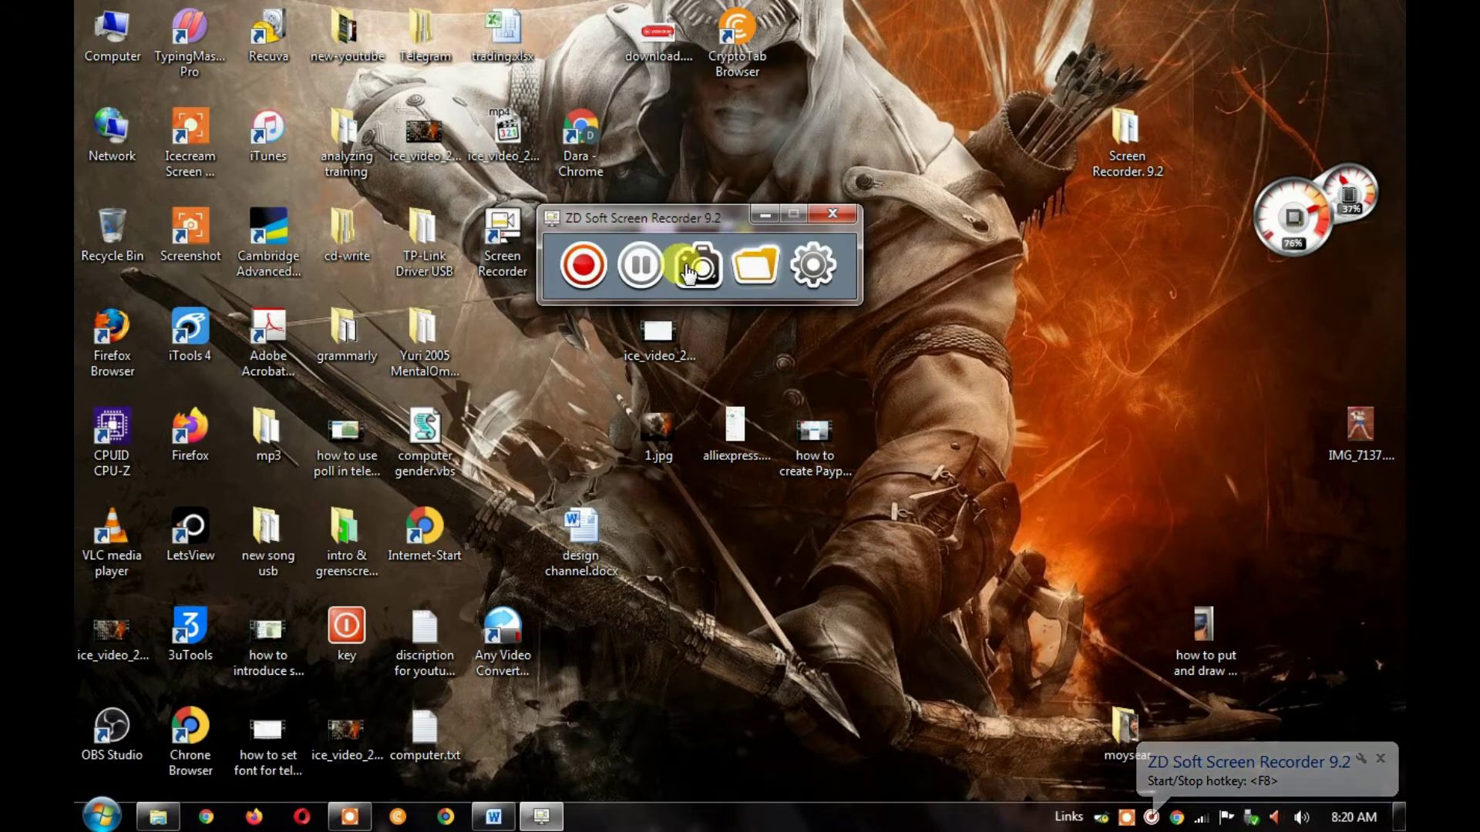
left_click_drag(609, 219, 863, 249)
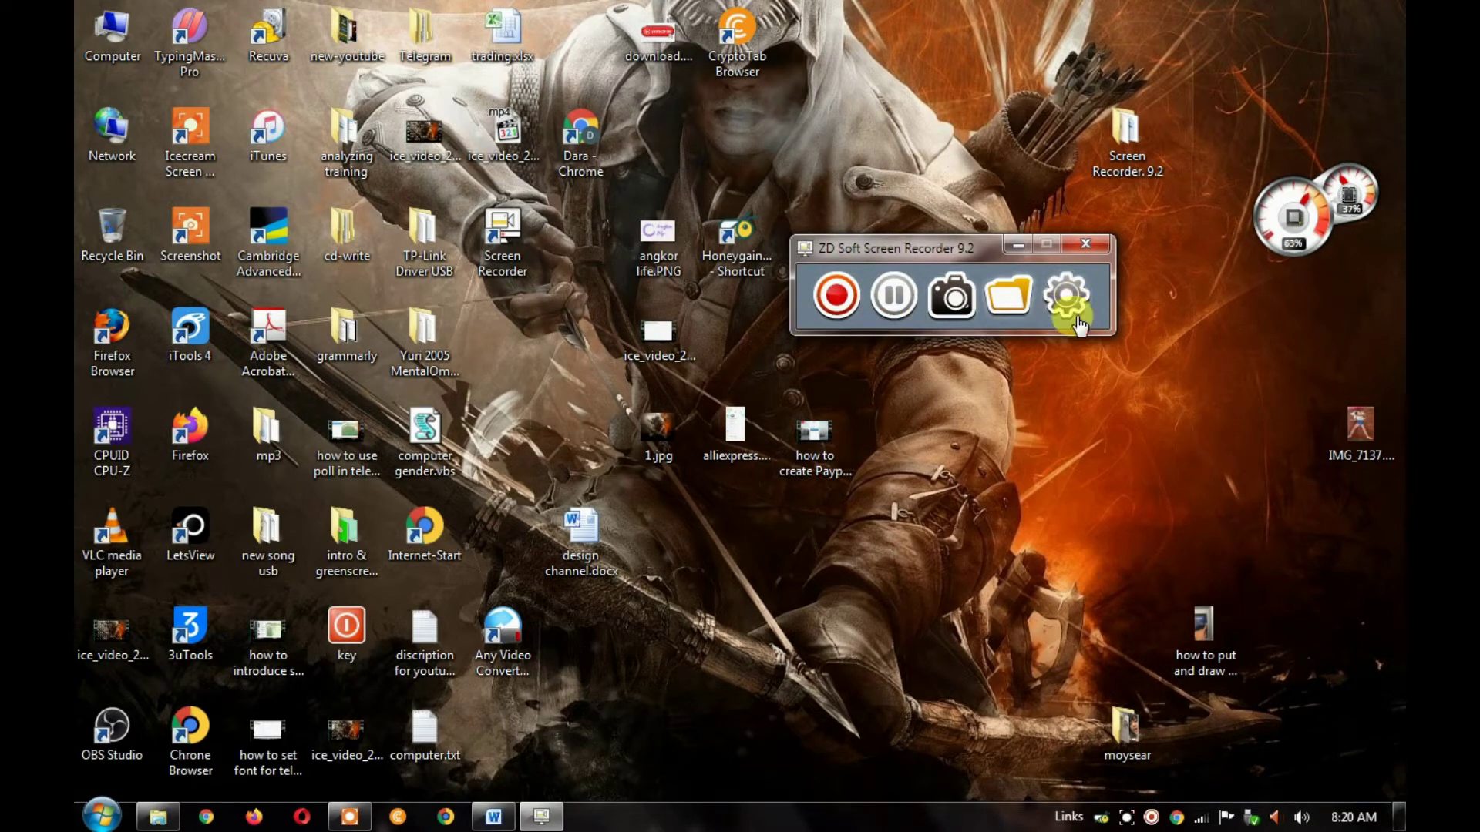
Step: Take a screenshot of the desktop, view Shot_002.png from the recordings folder, and close the viewer and the folder
left_click(838, 313)
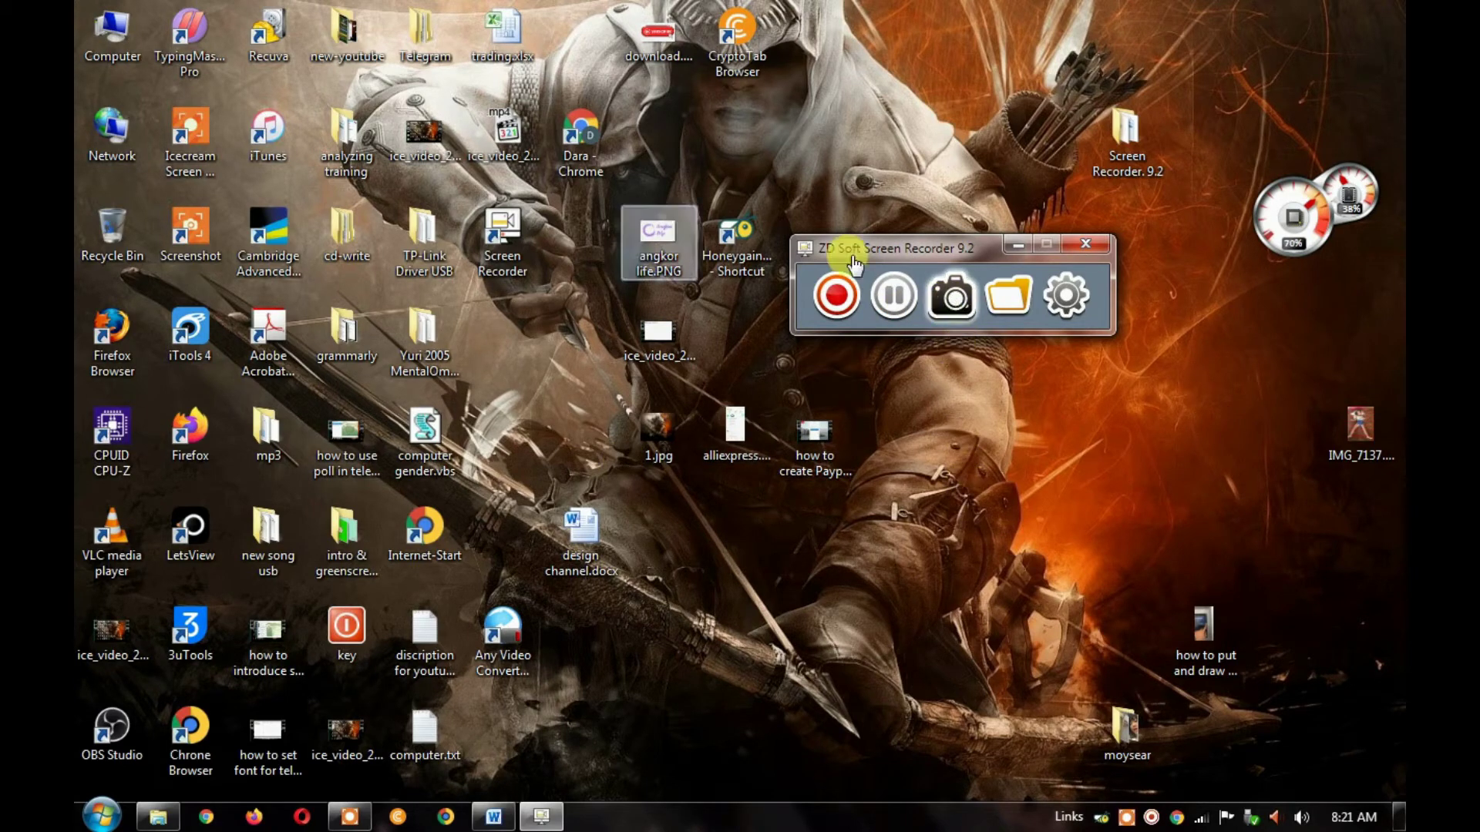
left_click(1017, 300)
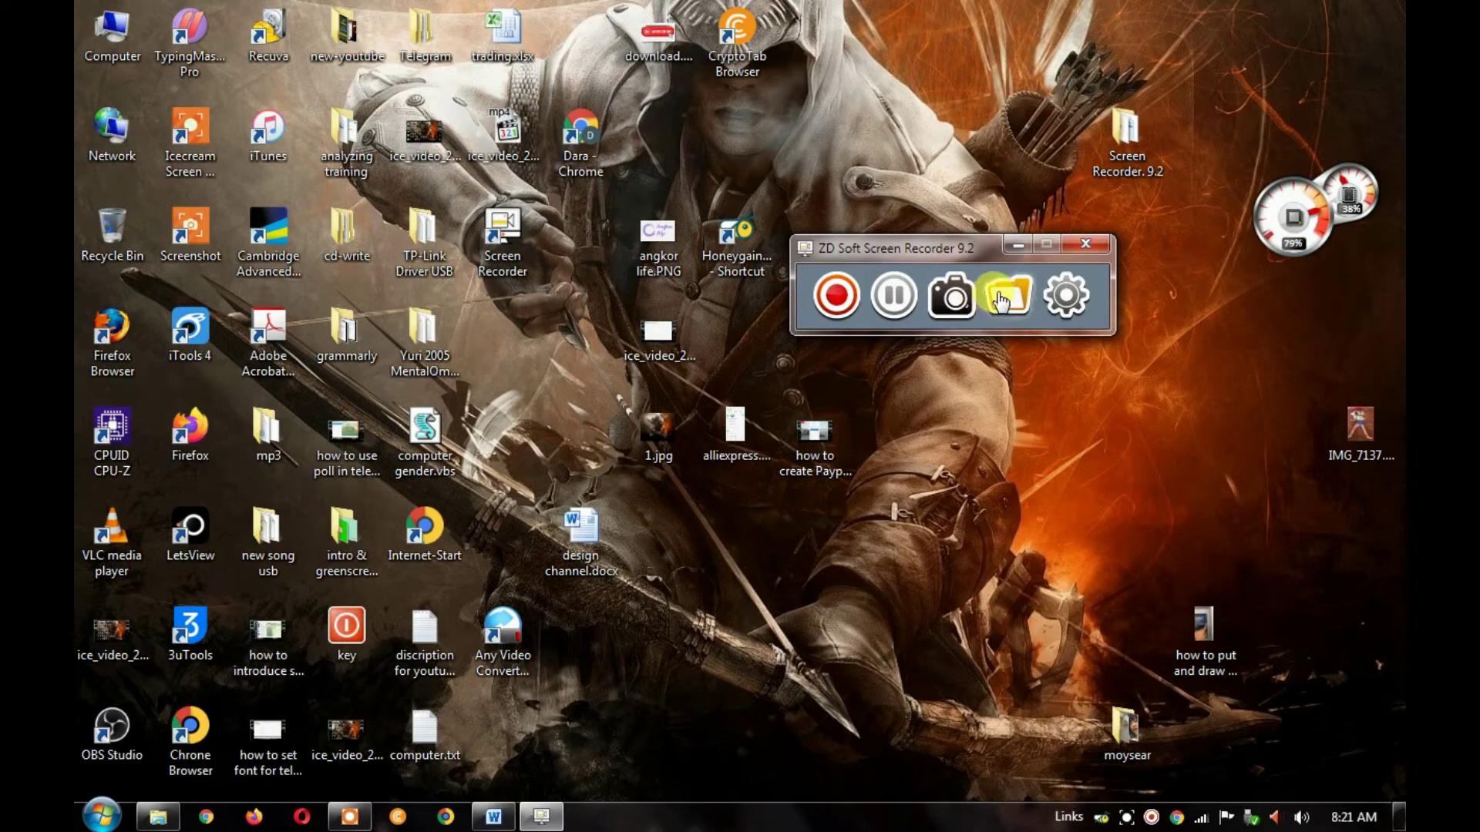
left_click(1019, 310)
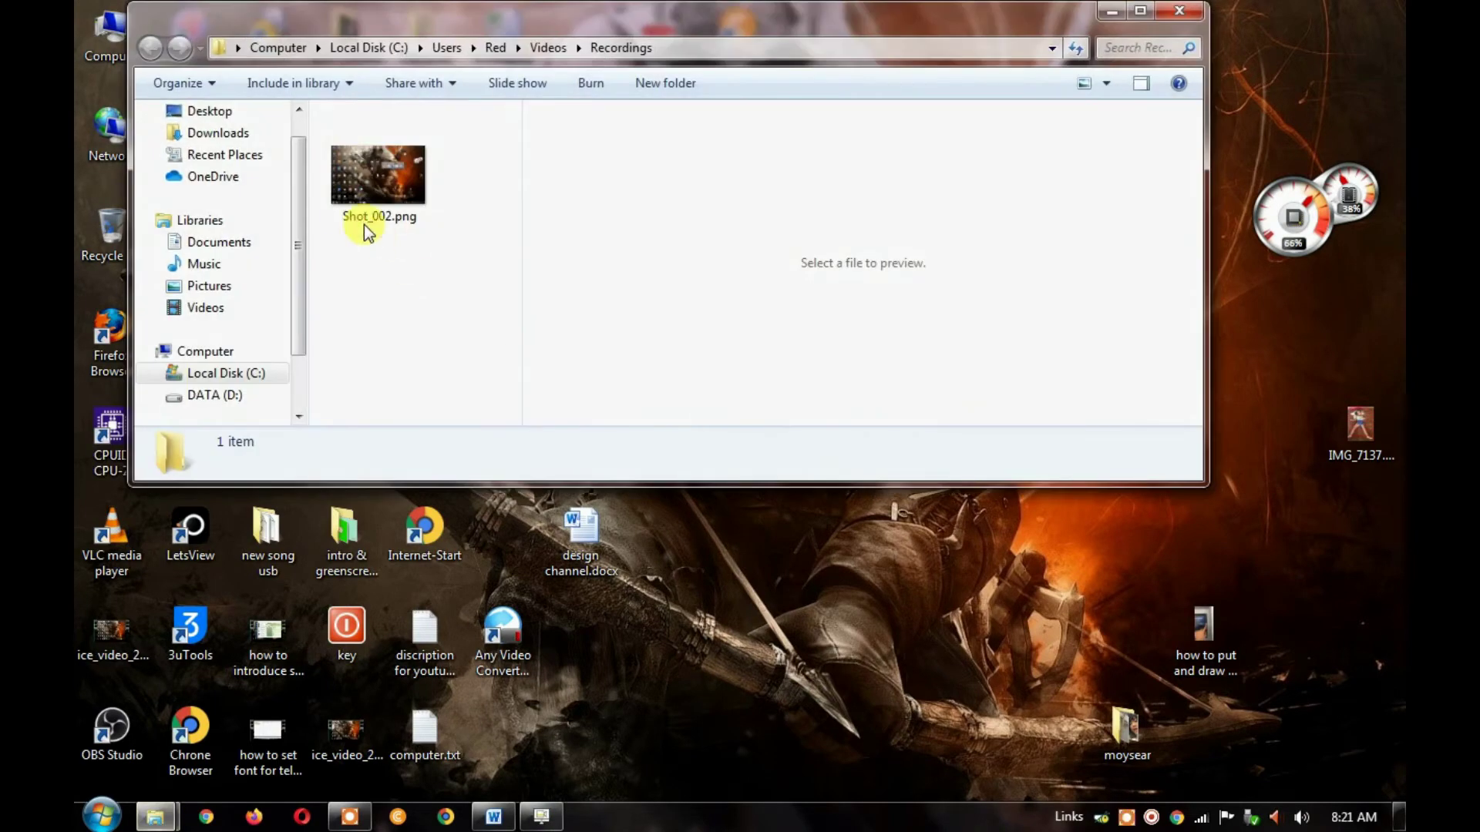
double_click(381, 196)
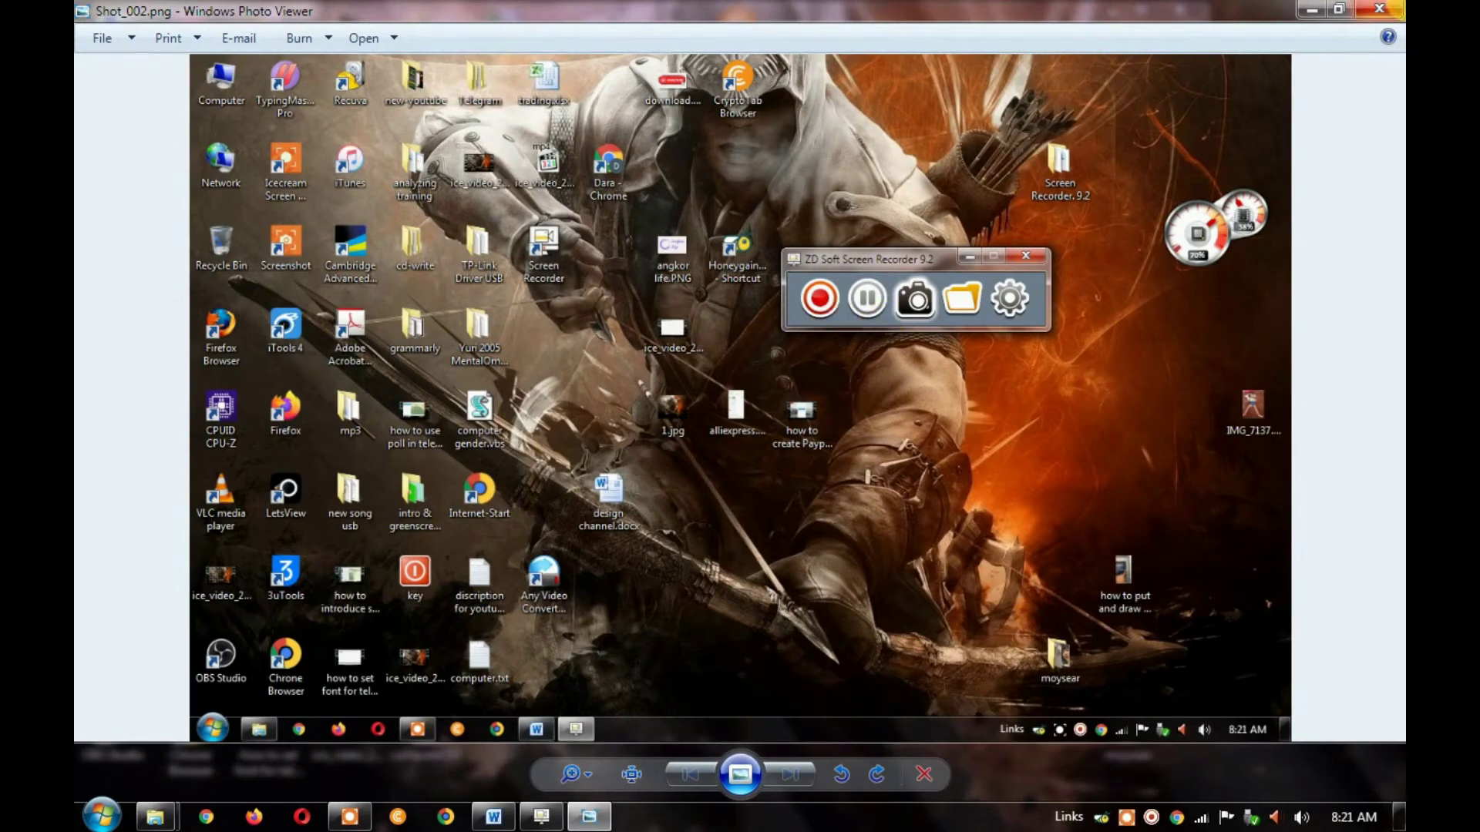
left_click(1380, 9)
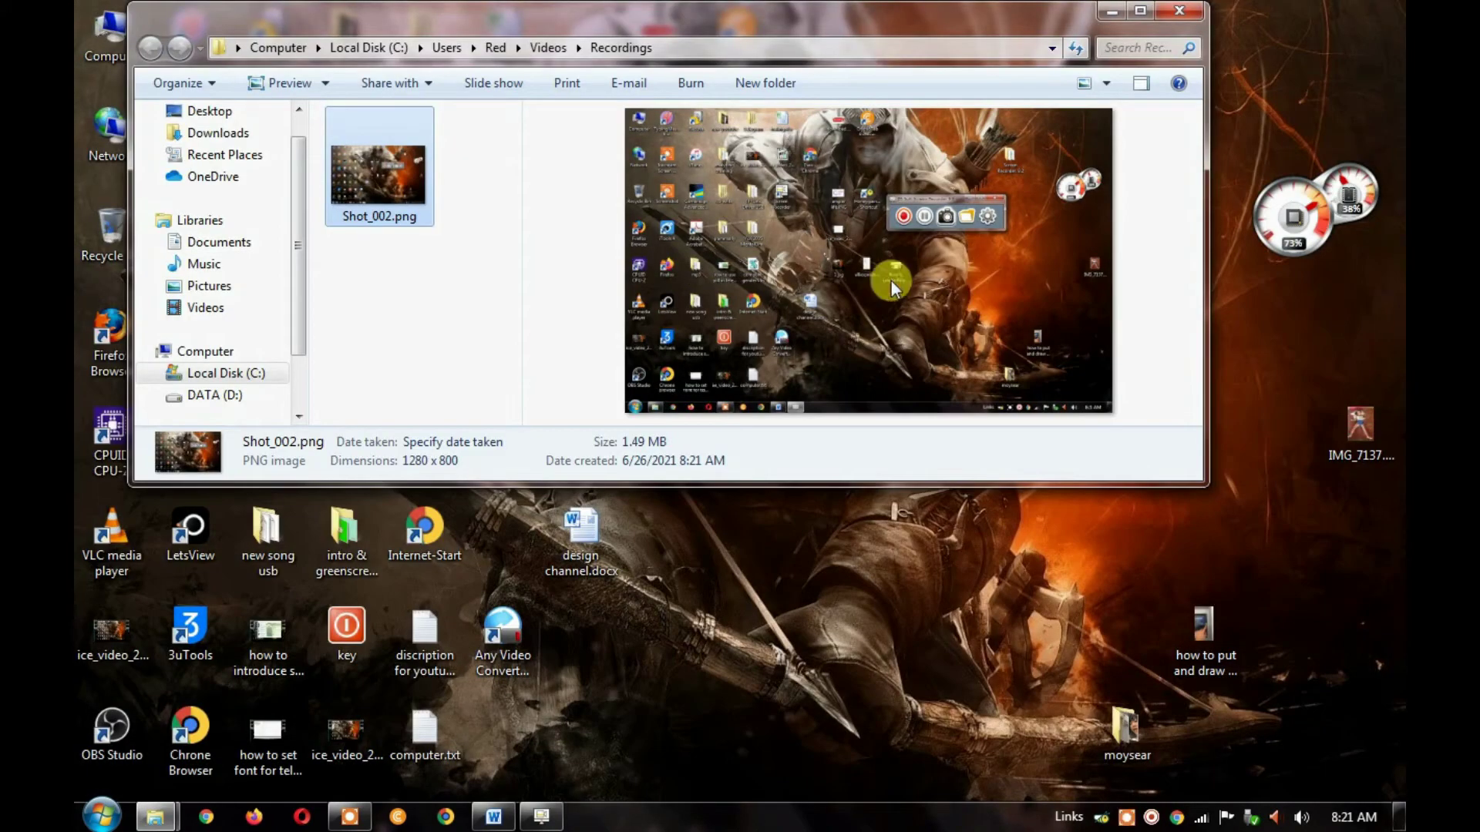
left_click(1191, 10)
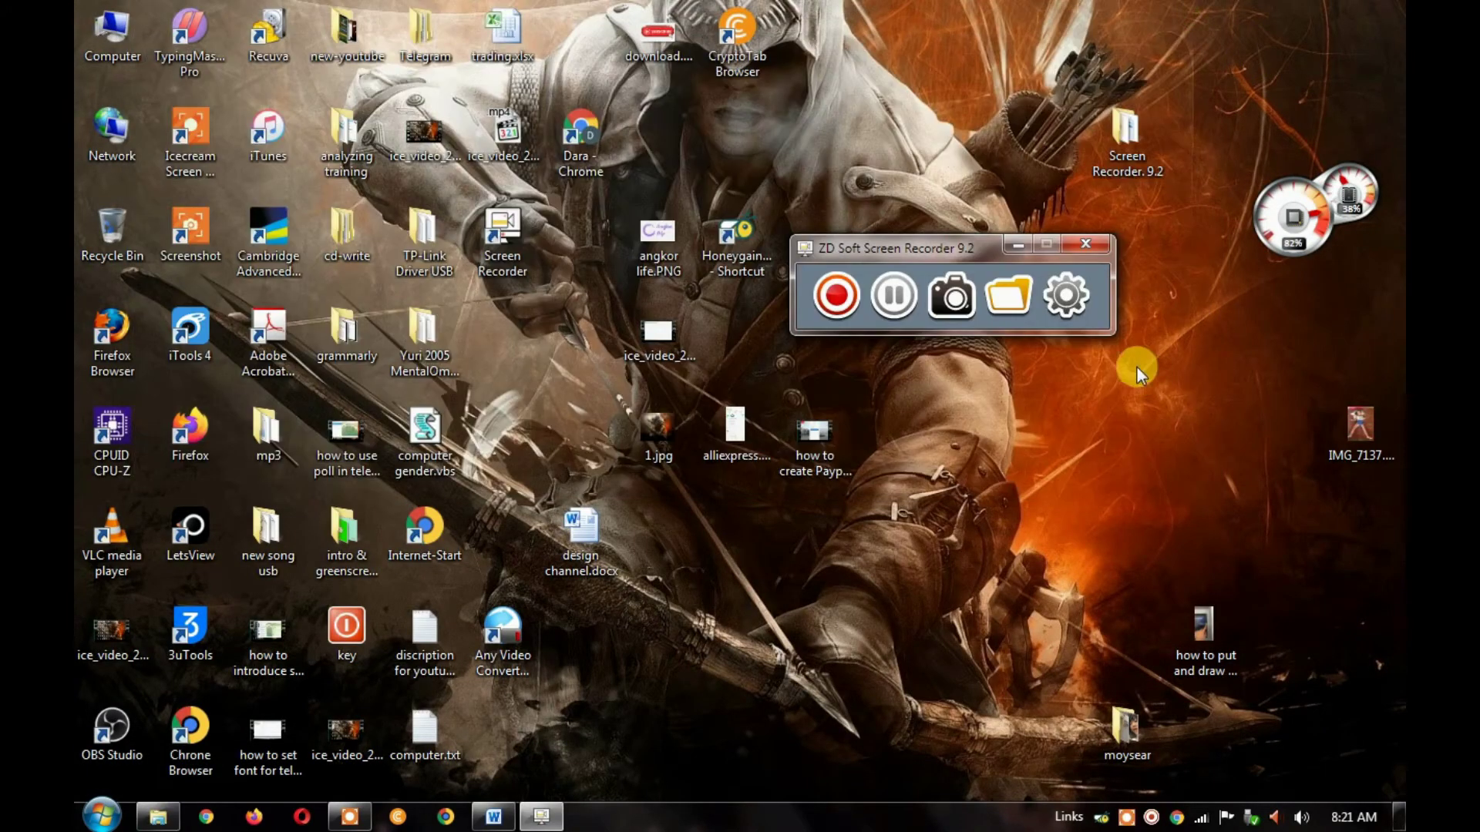
Step: Expand the recorder's settings list and open the Screen capture settings
left_click(1069, 301)
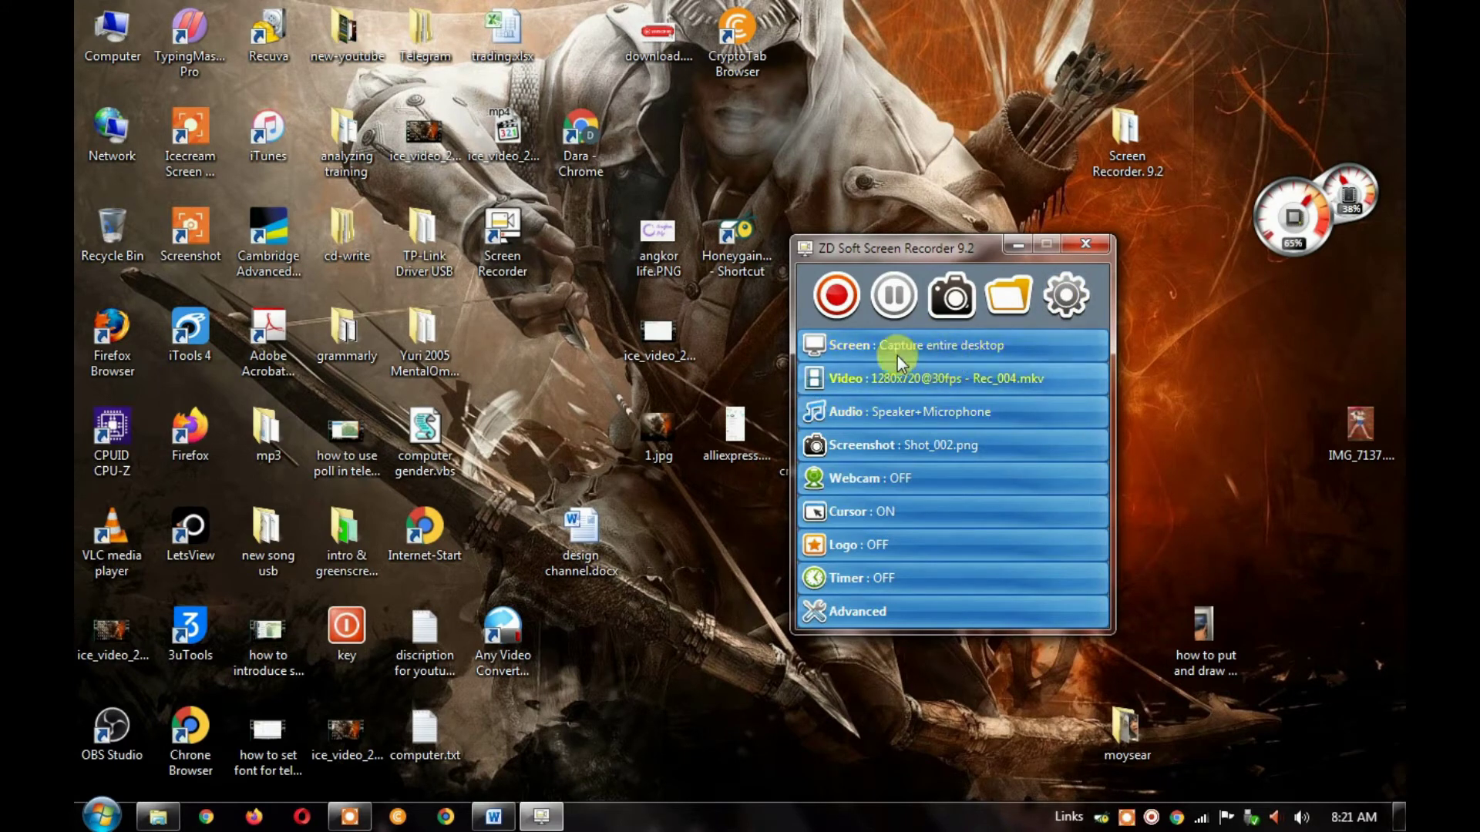
left_click(825, 343)
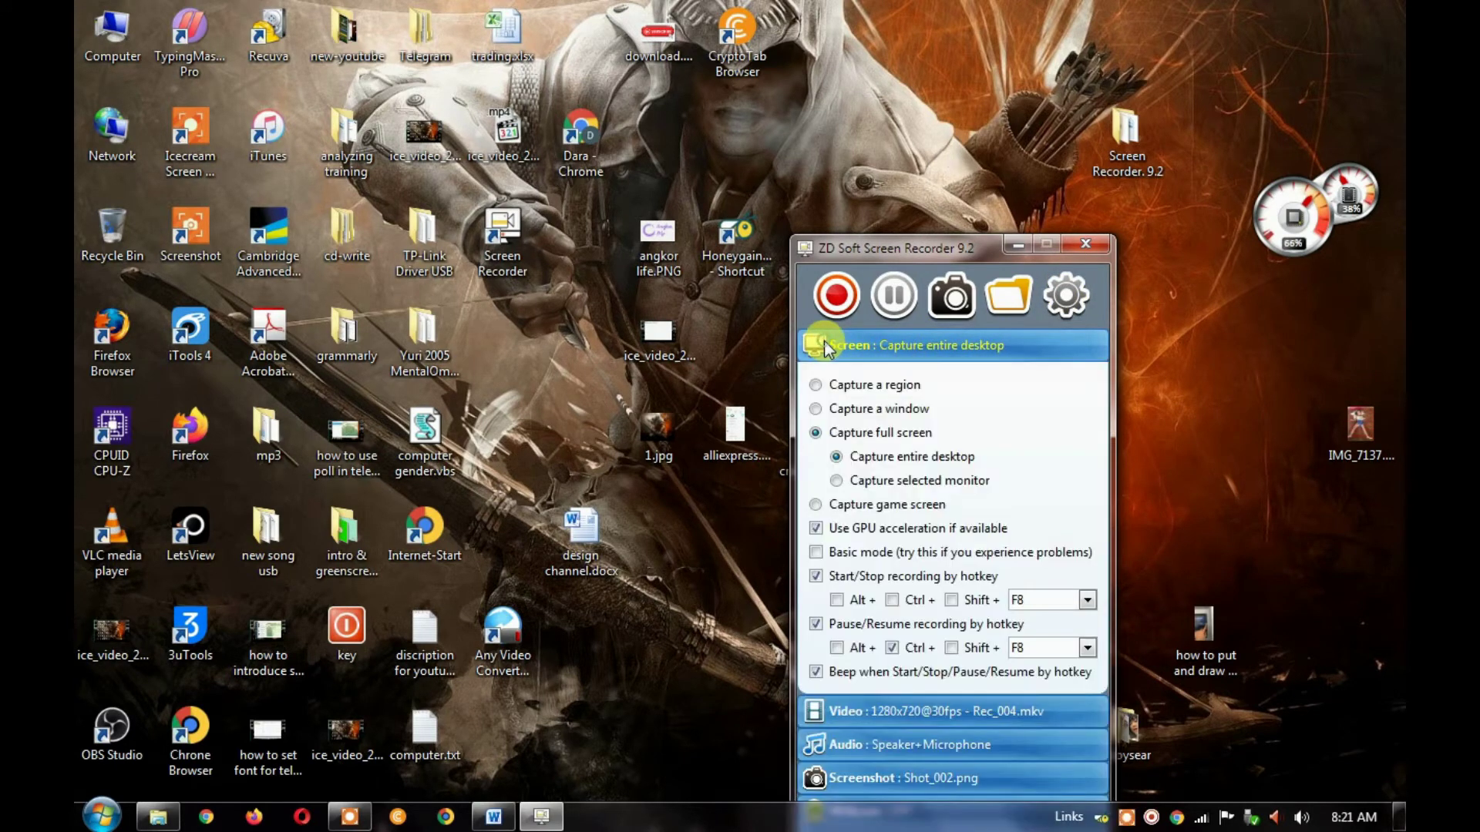
Step: Try the region and foreground-window capture modes, dismissing the hotkey messages, and return to full-screen capture of the entire desktop
left_click(817, 385)
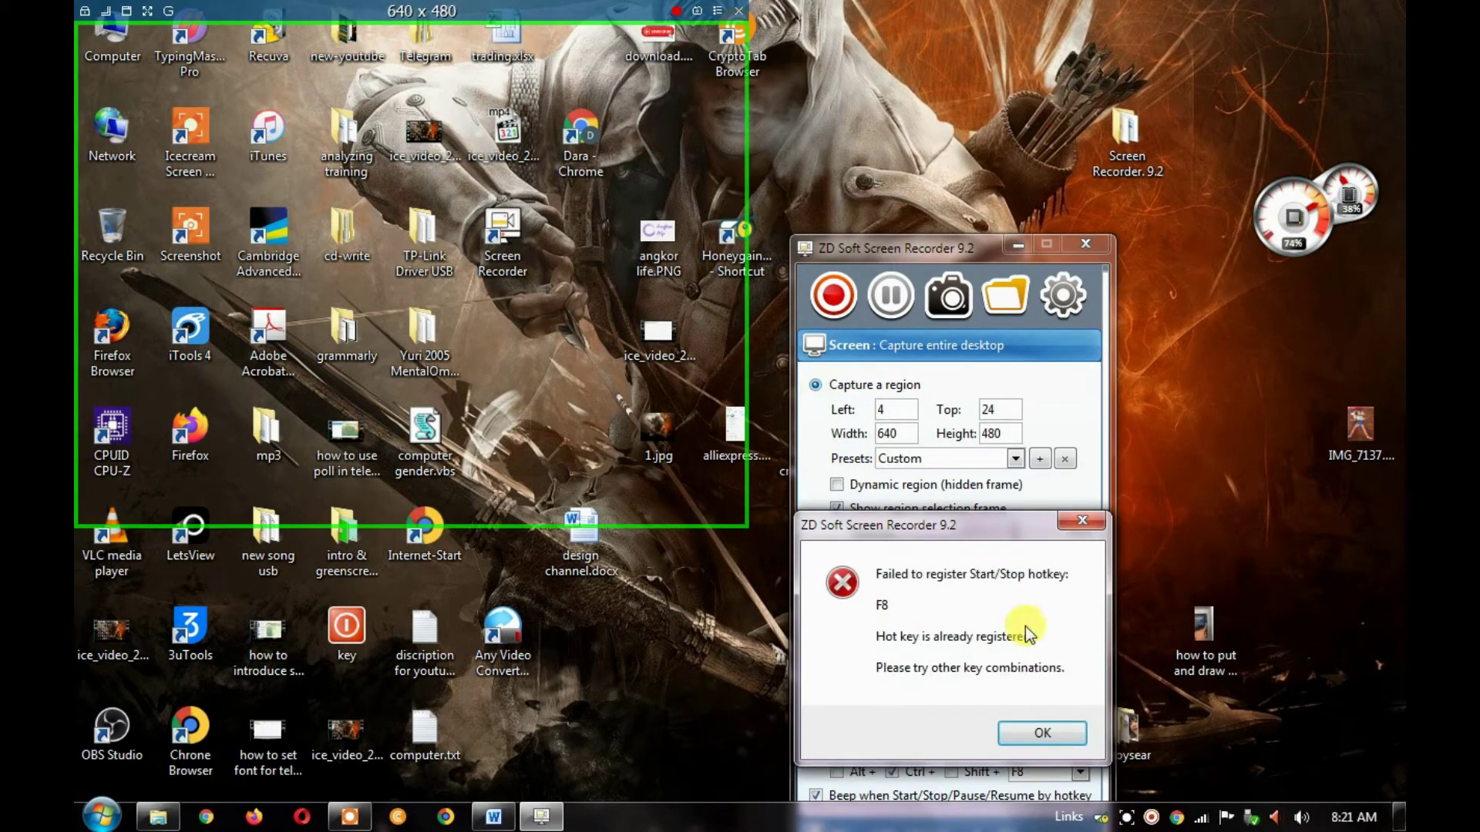
left_click(1053, 728)
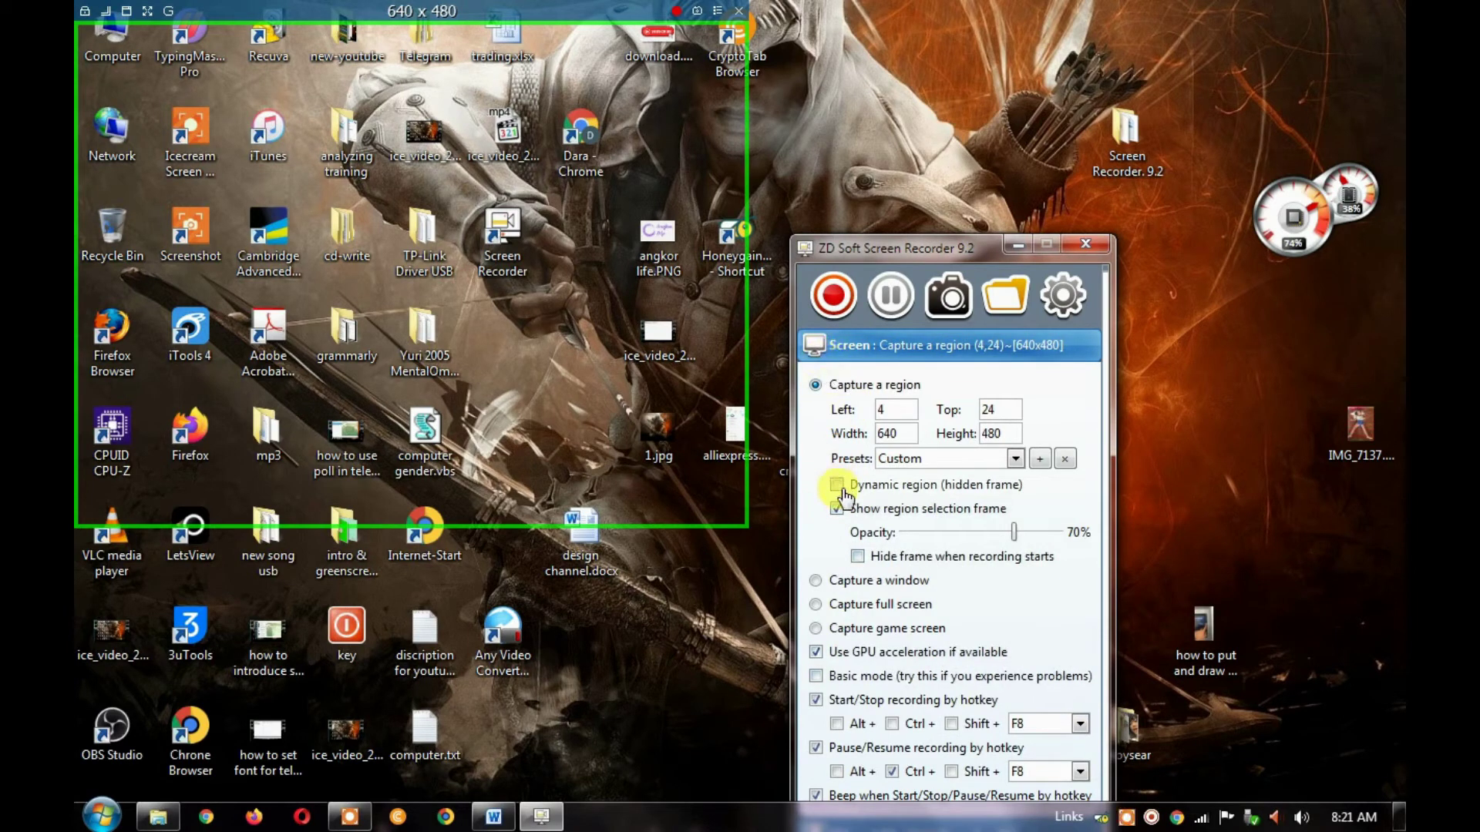
left_click(815, 580)
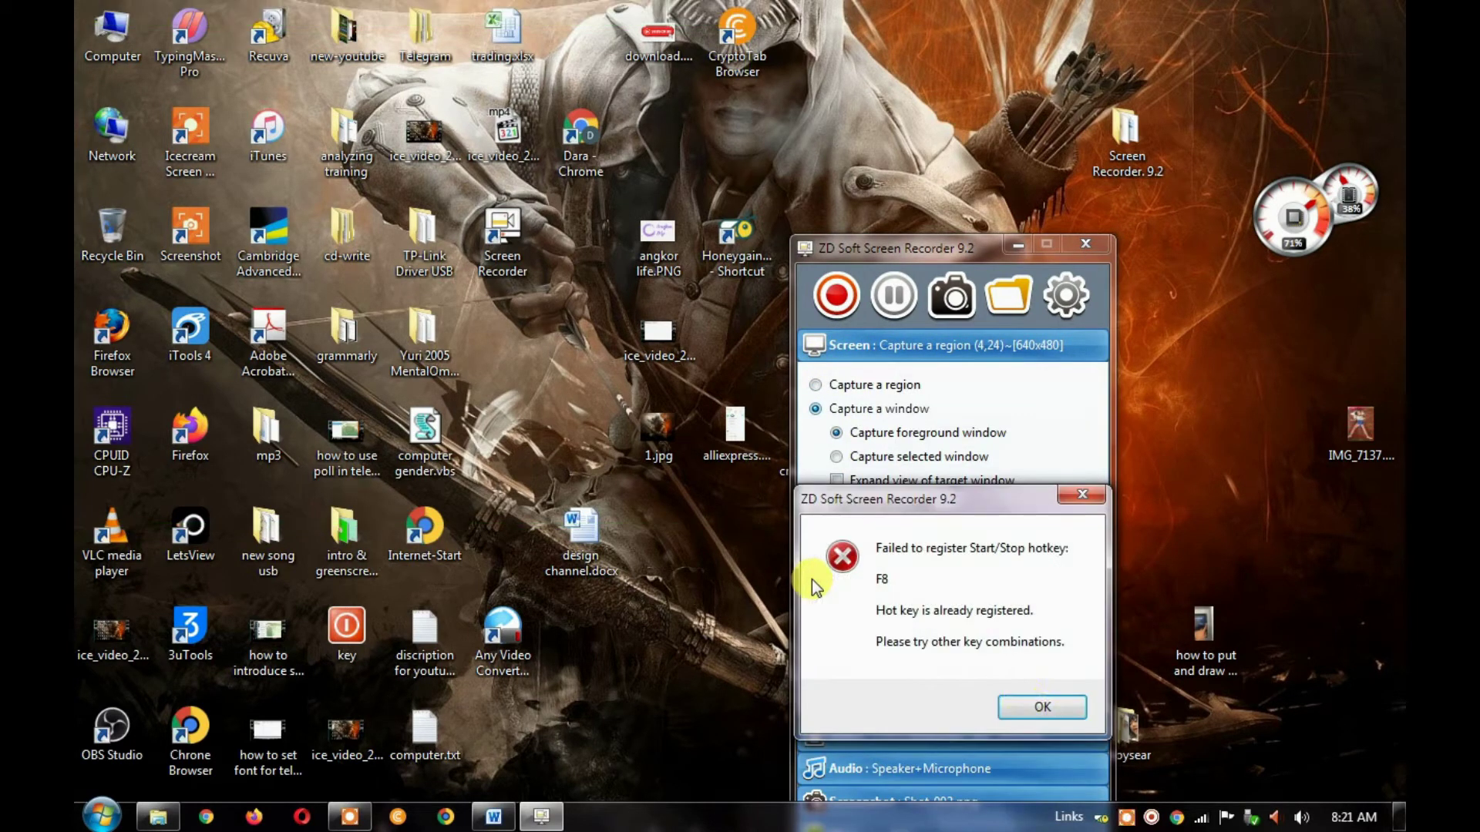
left_click(1048, 706)
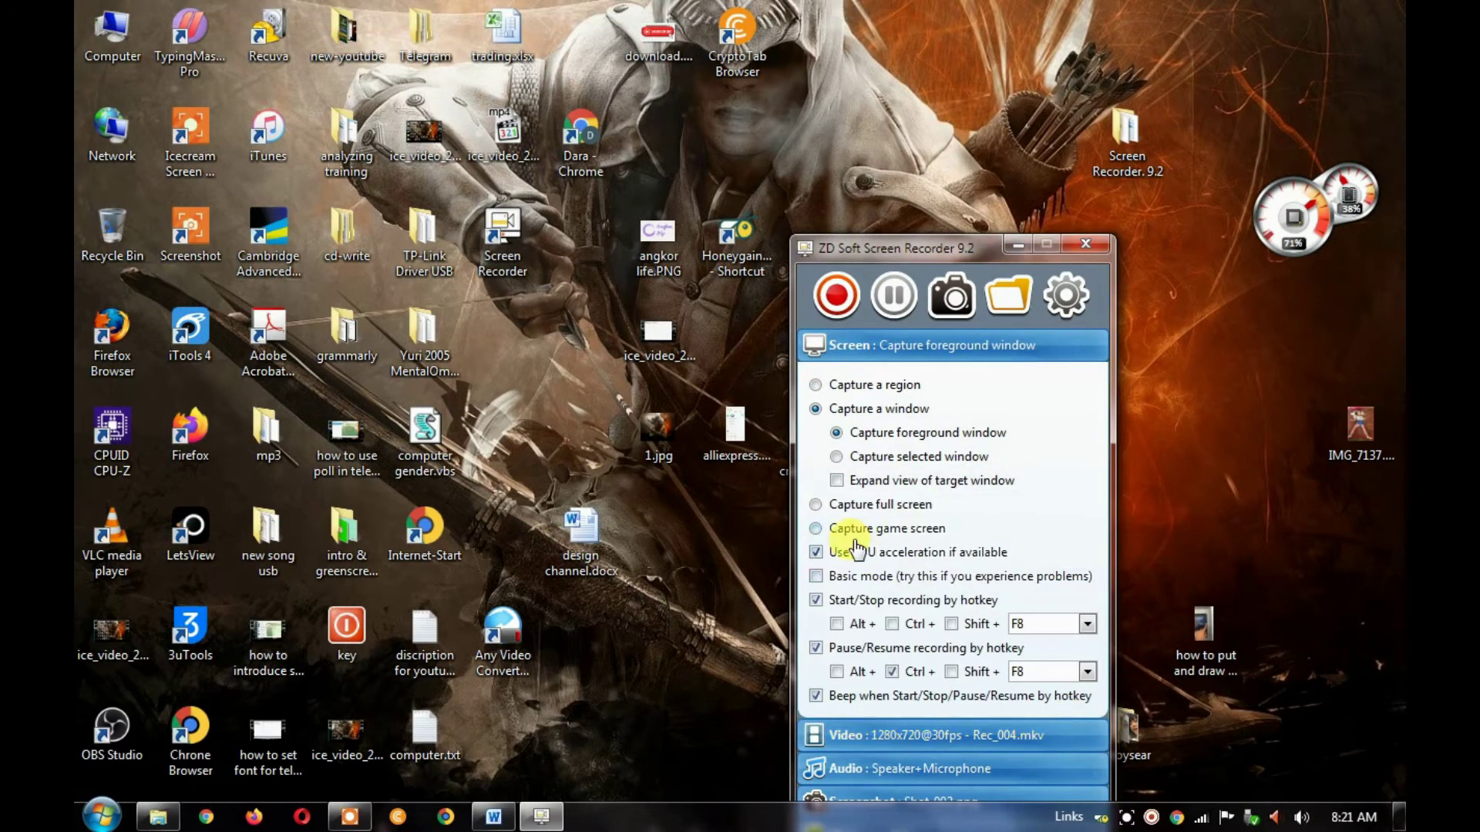
left_click(816, 505)
left_click(1031, 694)
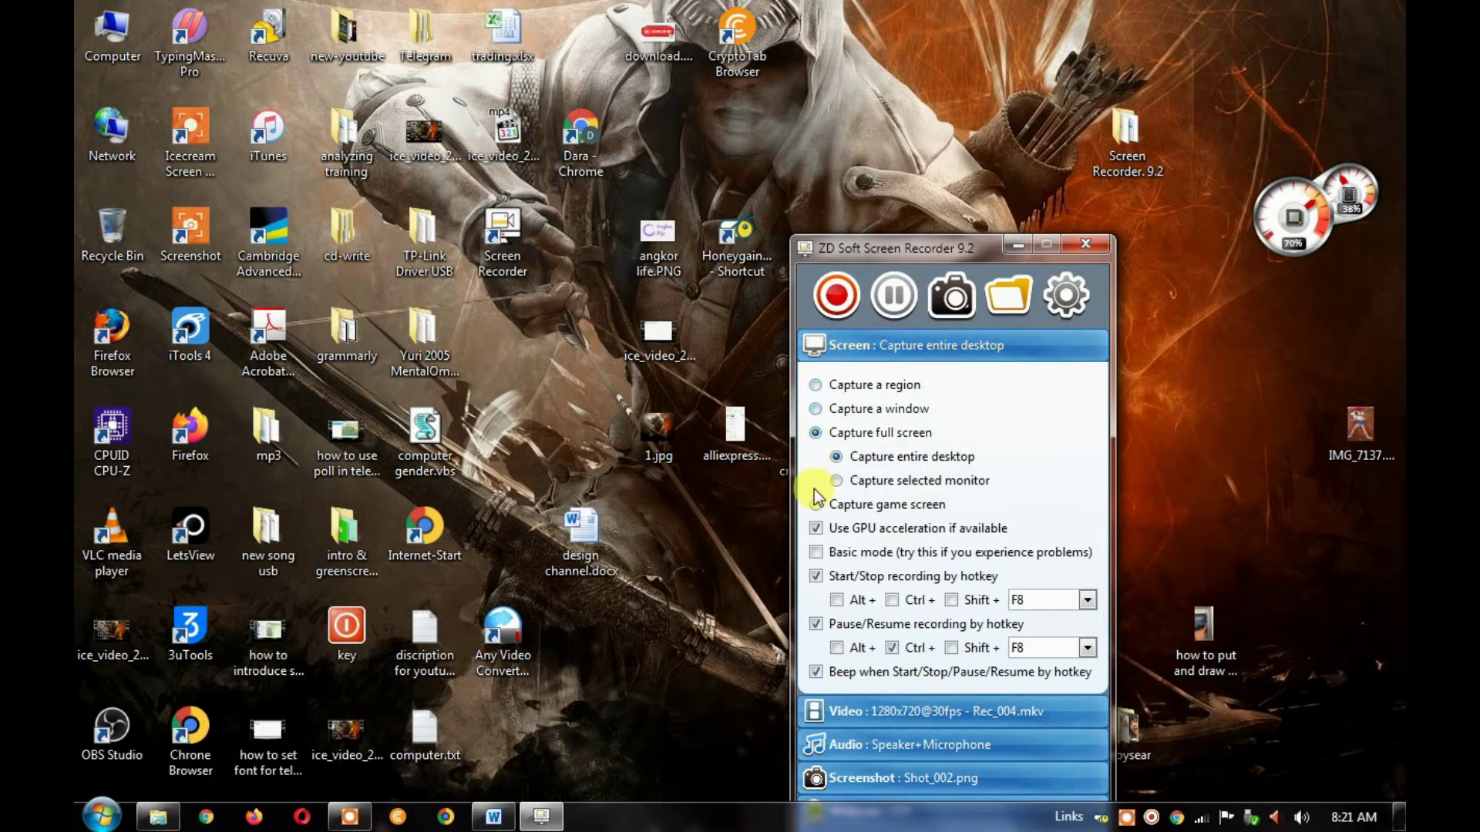
left_click(815, 344)
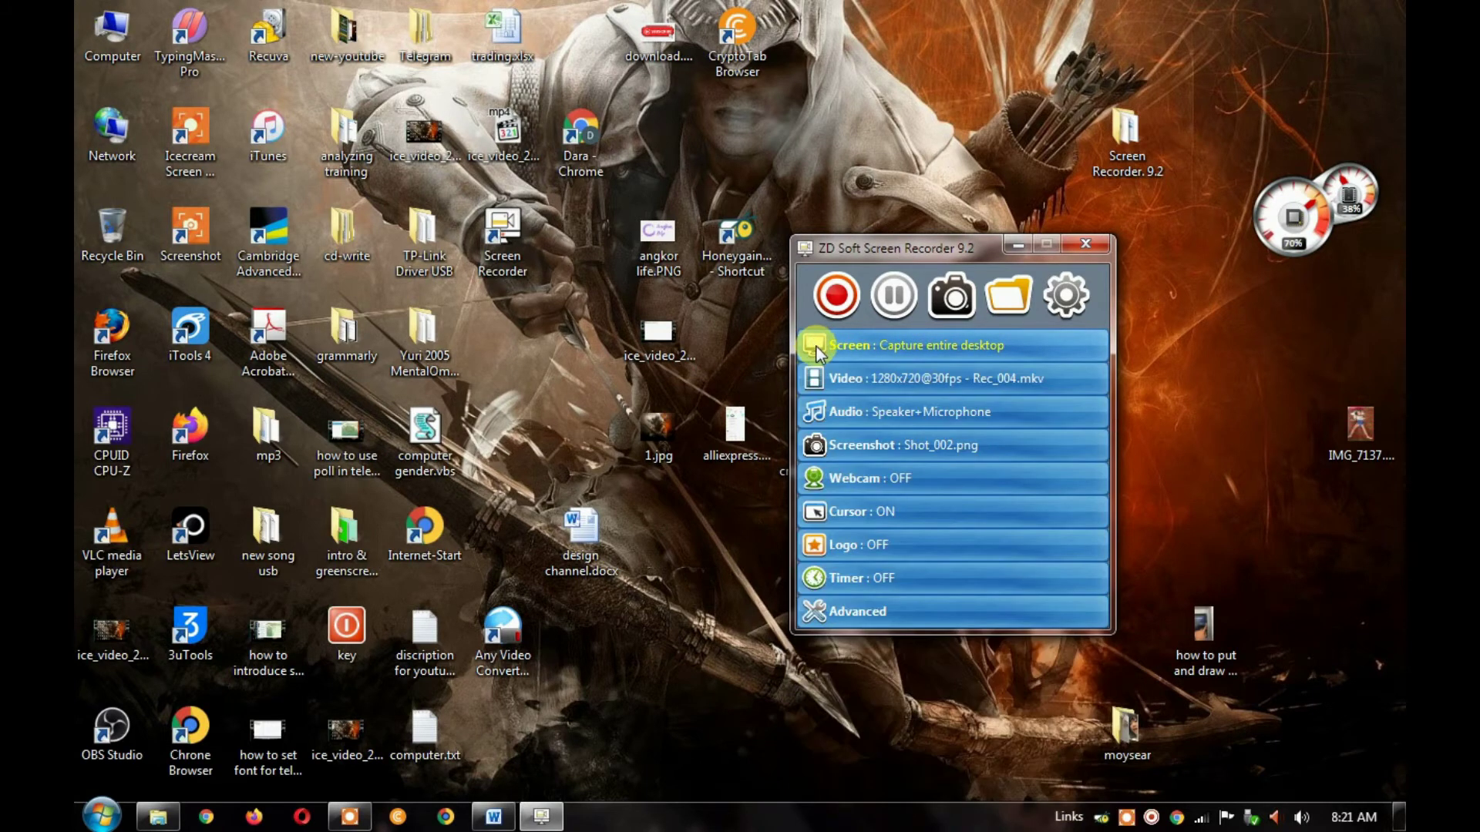
left_click(816, 347)
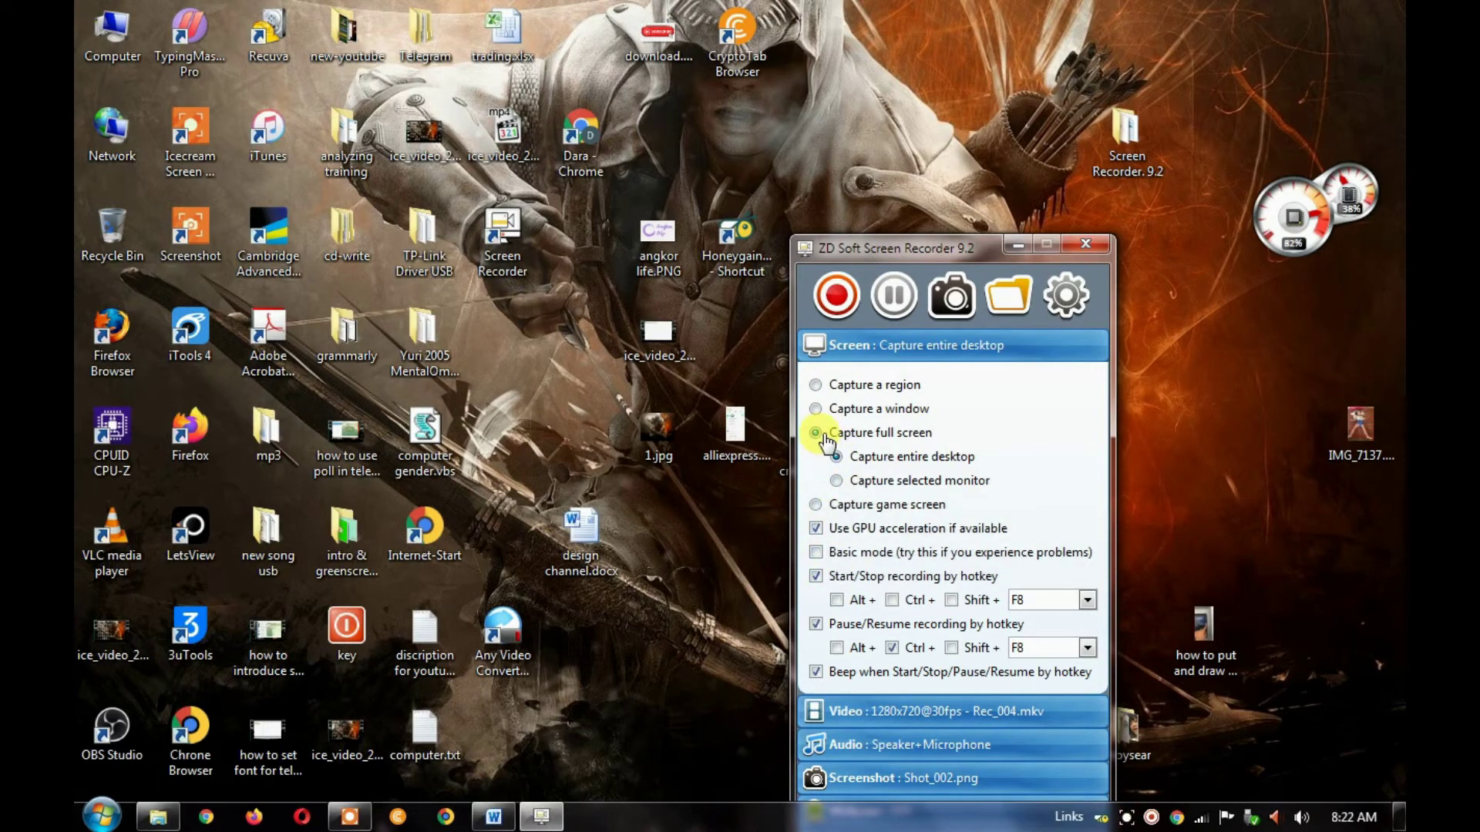
Step: Open the Video settings, review the available resolutions and select 1280x720 (720p)
left_click(814, 711)
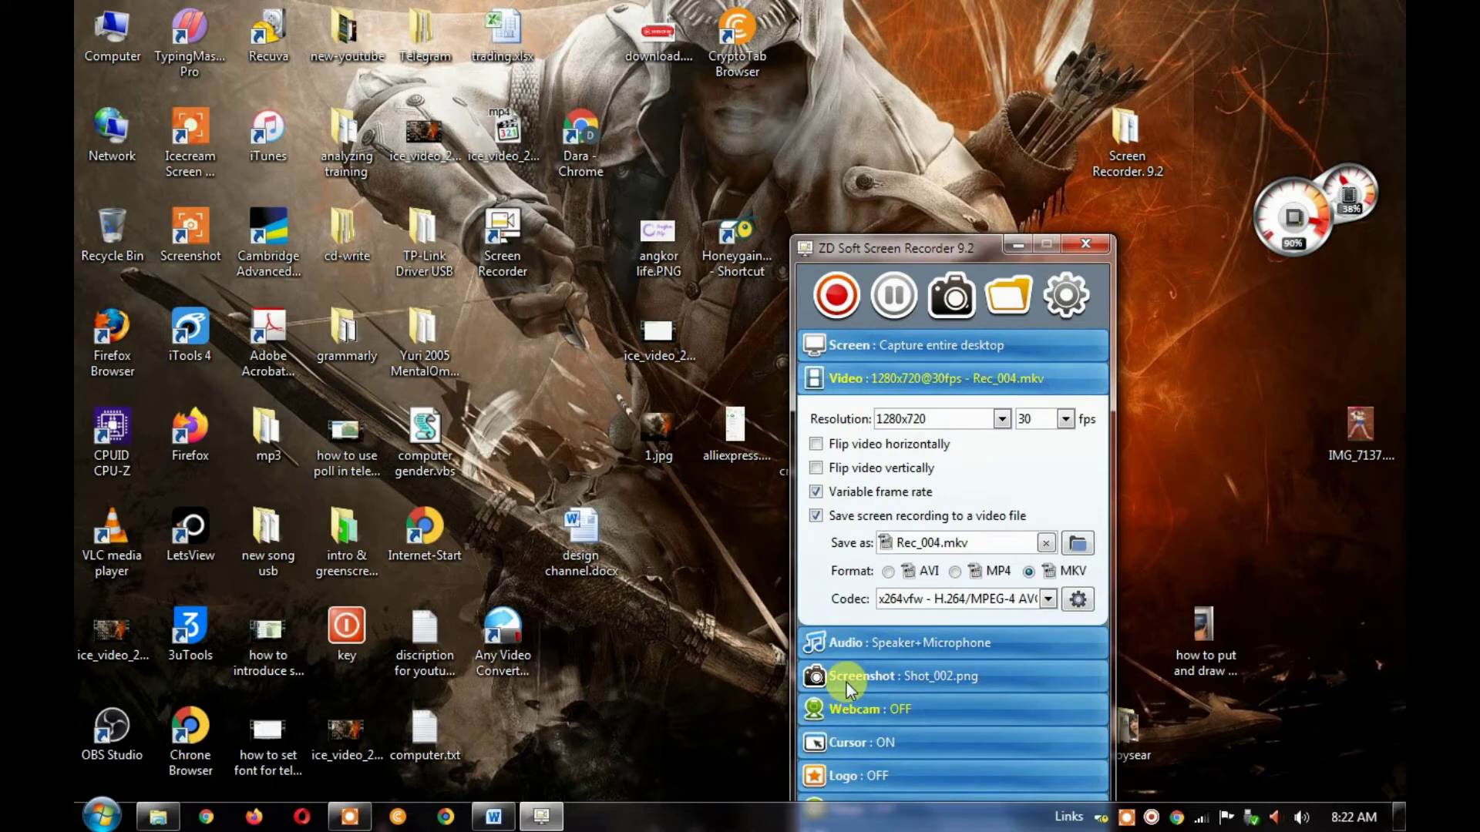
left_click(998, 421)
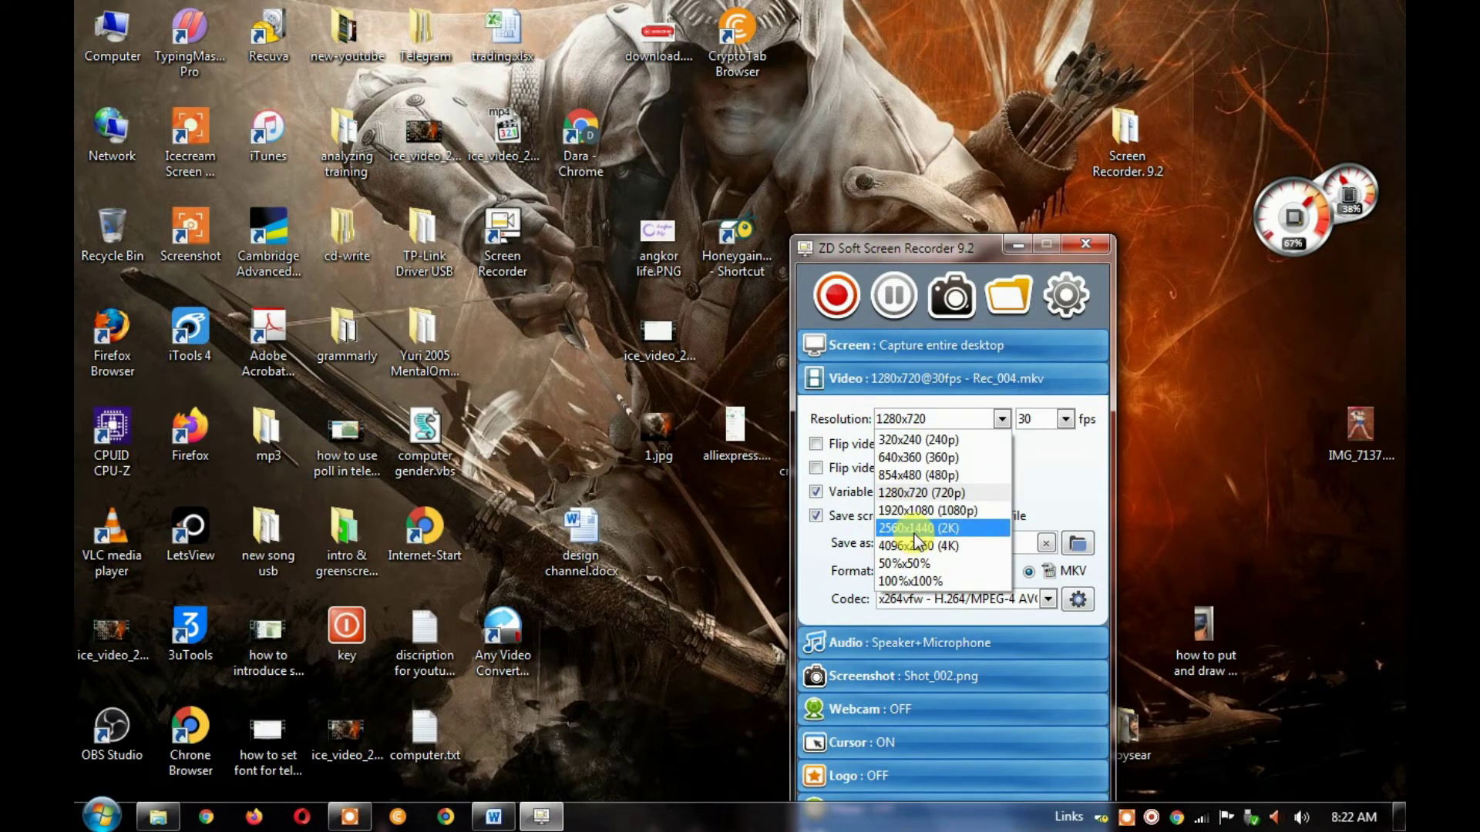
left_click(888, 493)
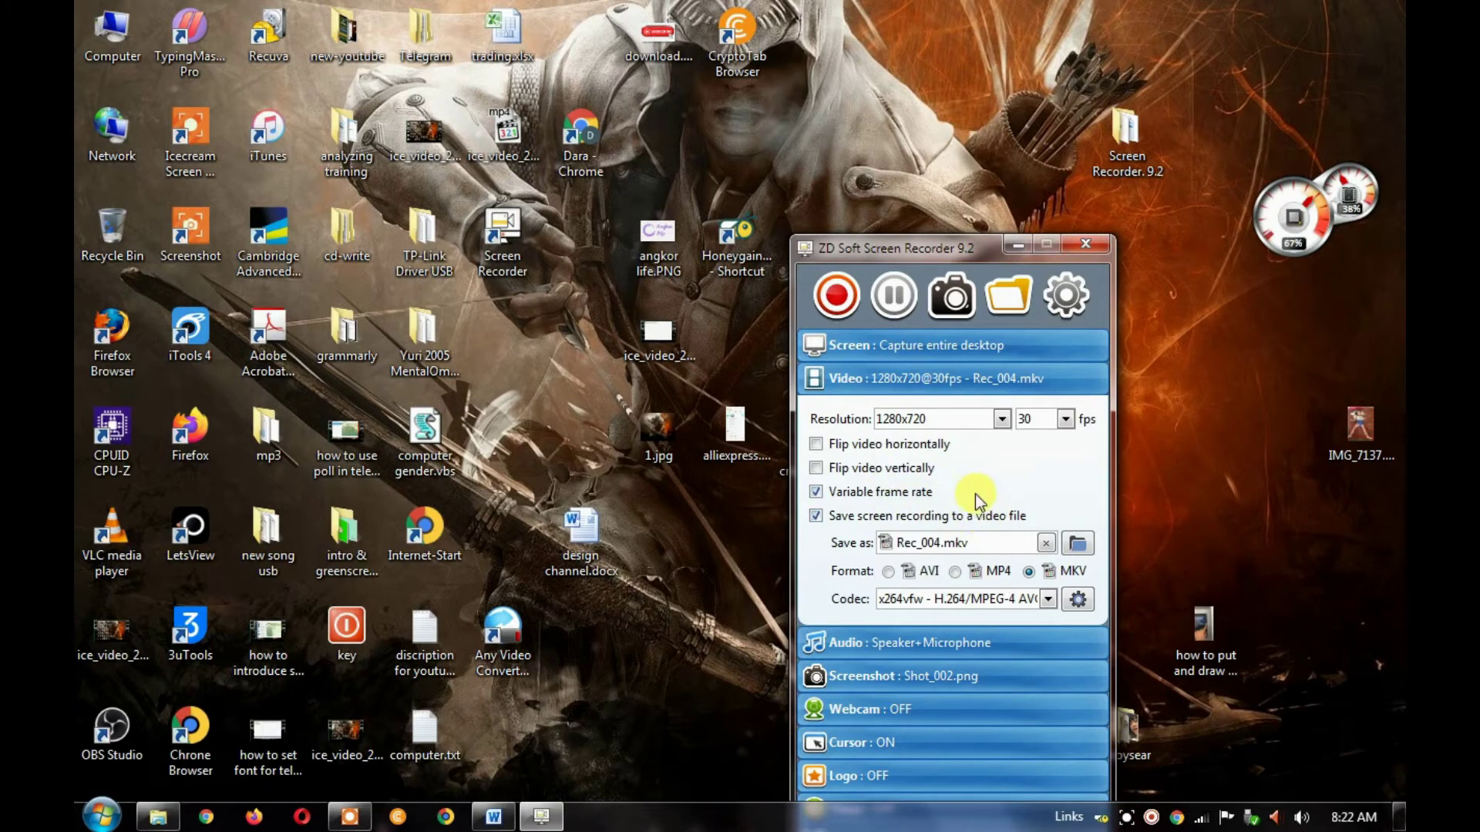
left_click(996, 419)
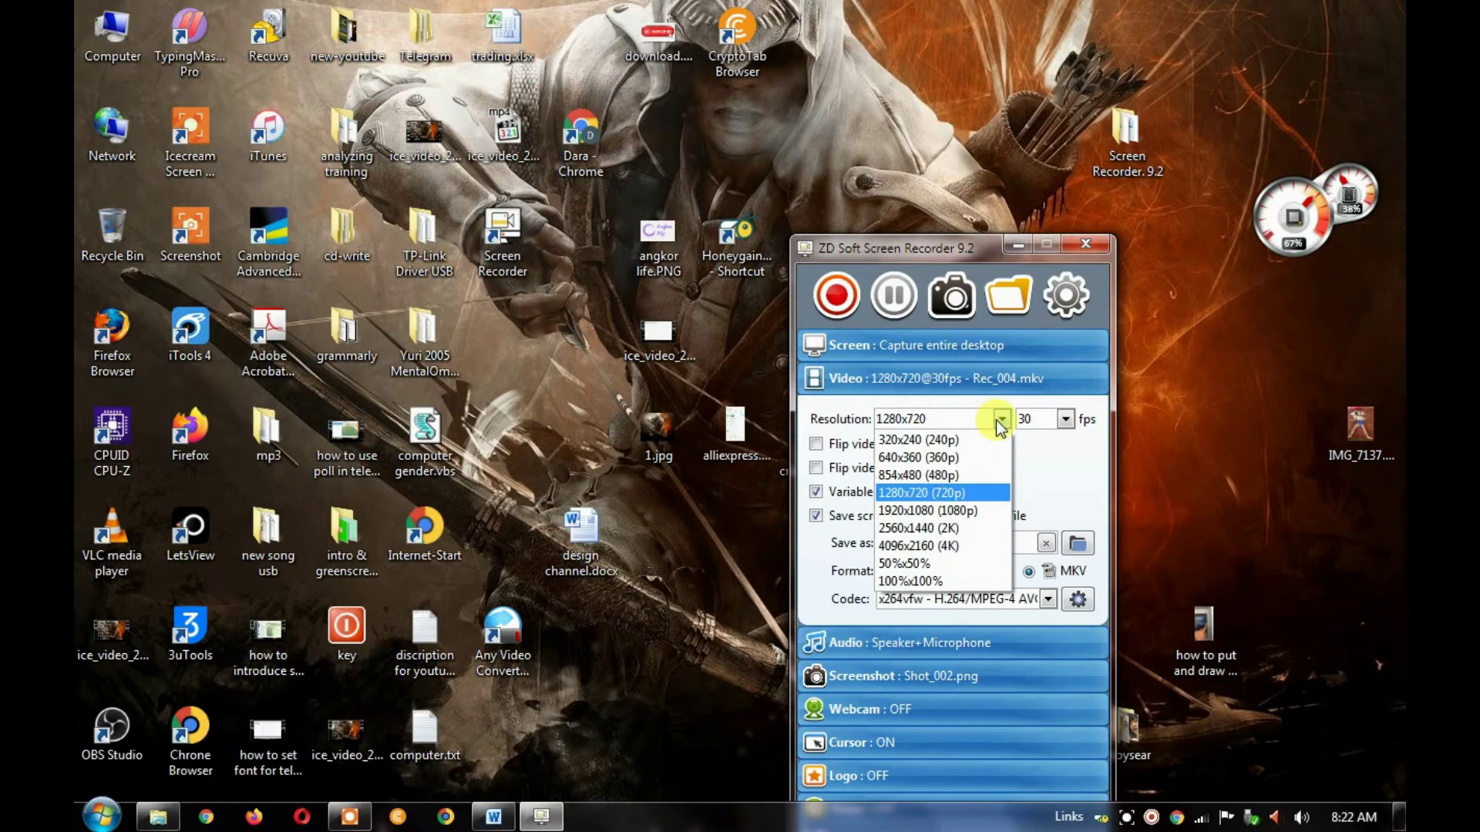
left_click(922, 492)
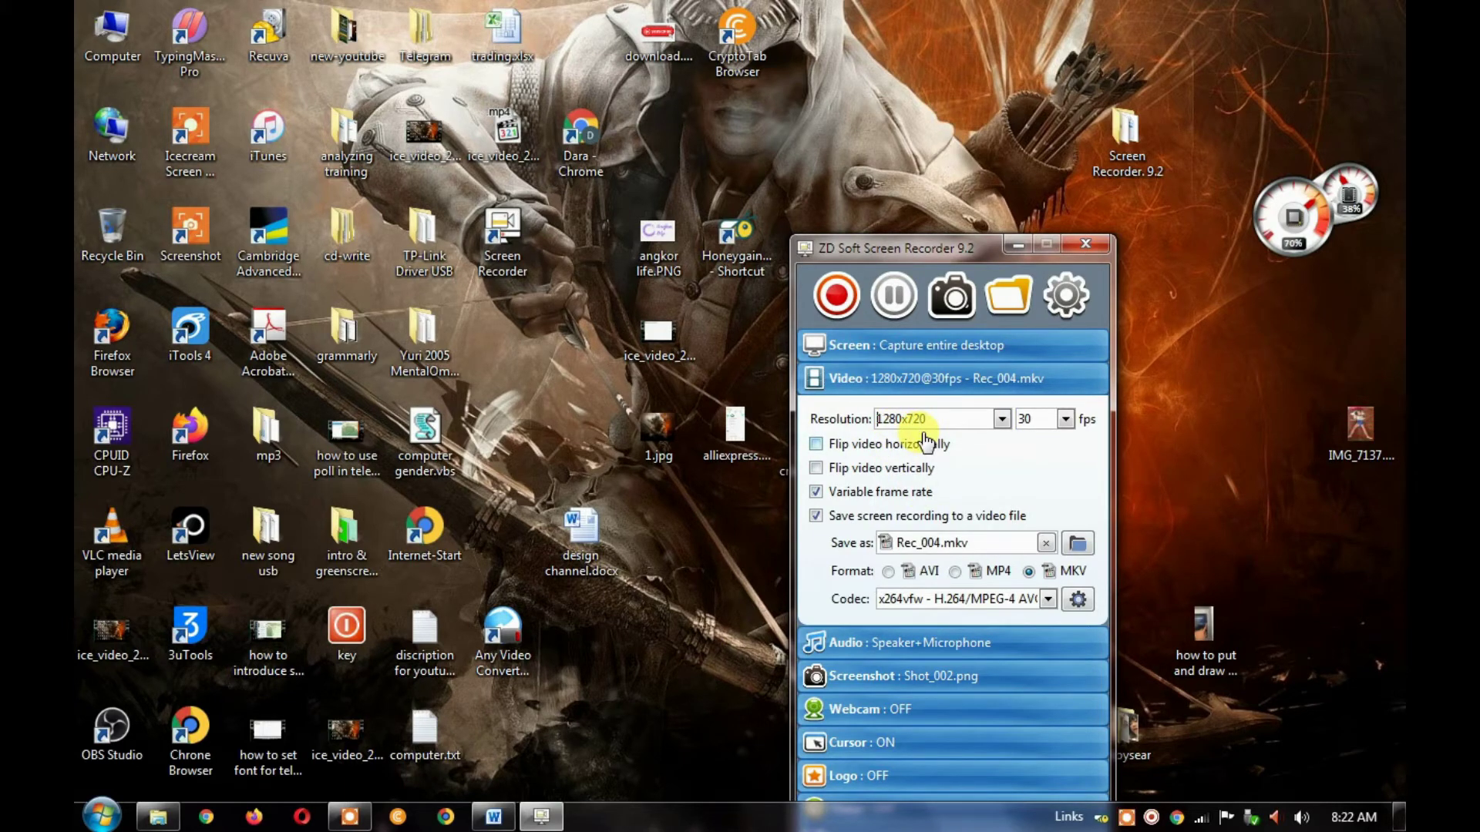
left_click(1000, 424)
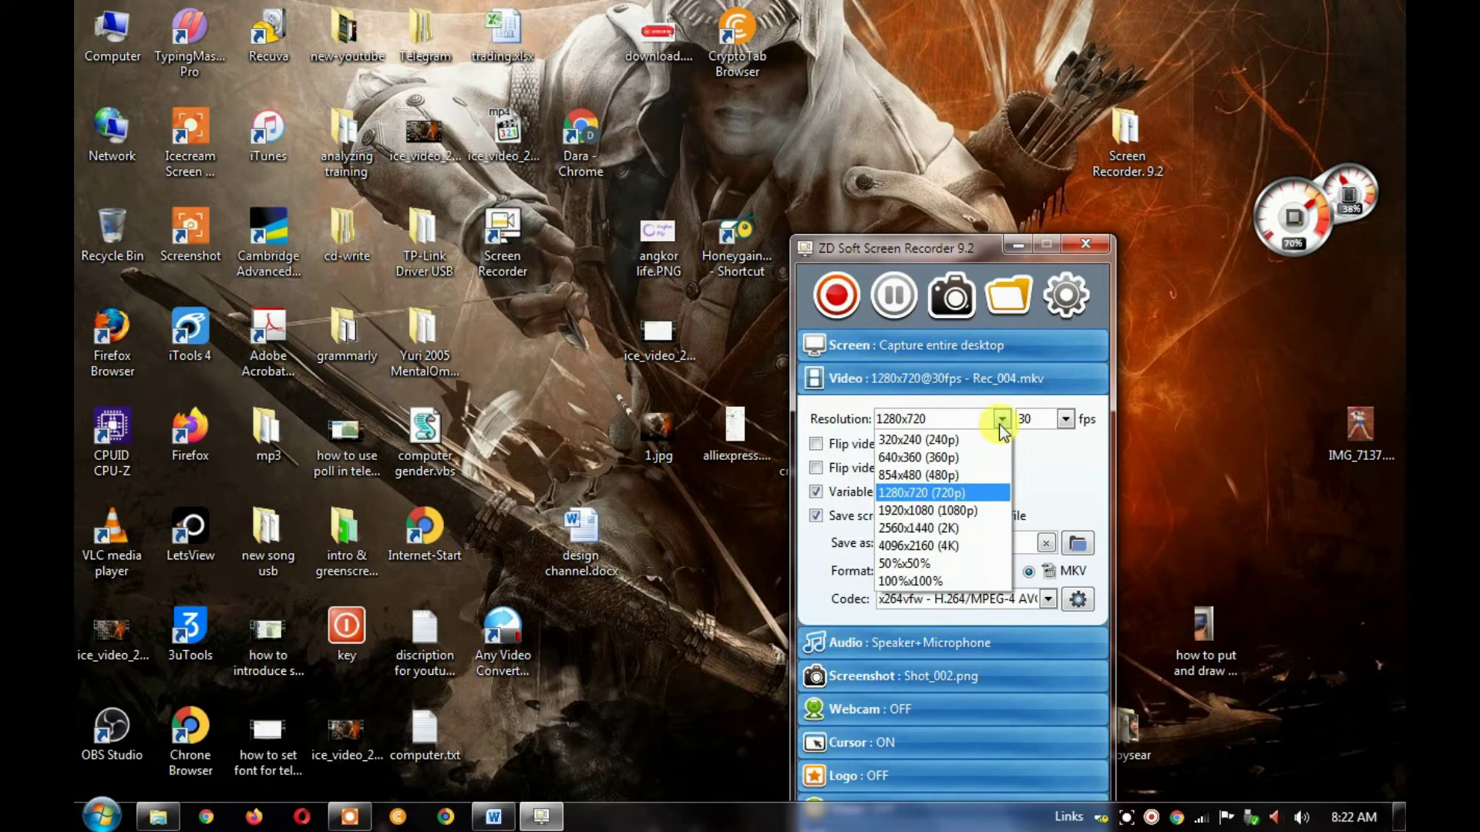
left_click(934, 488)
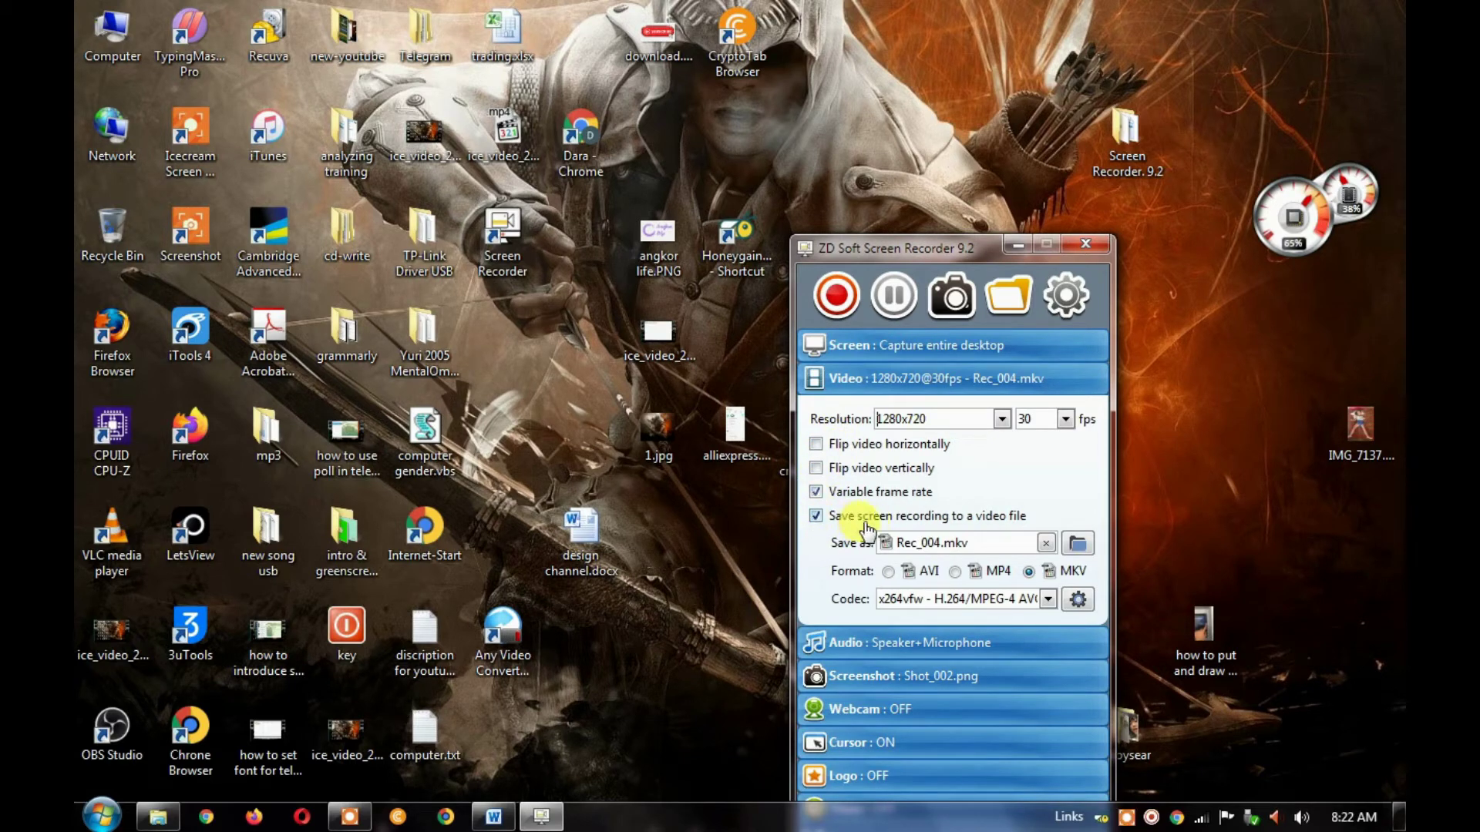
Step: Try the AVI and MP4 recording formats, switch back to MKV and look through the codec choices without changing the codec
left_click(889, 571)
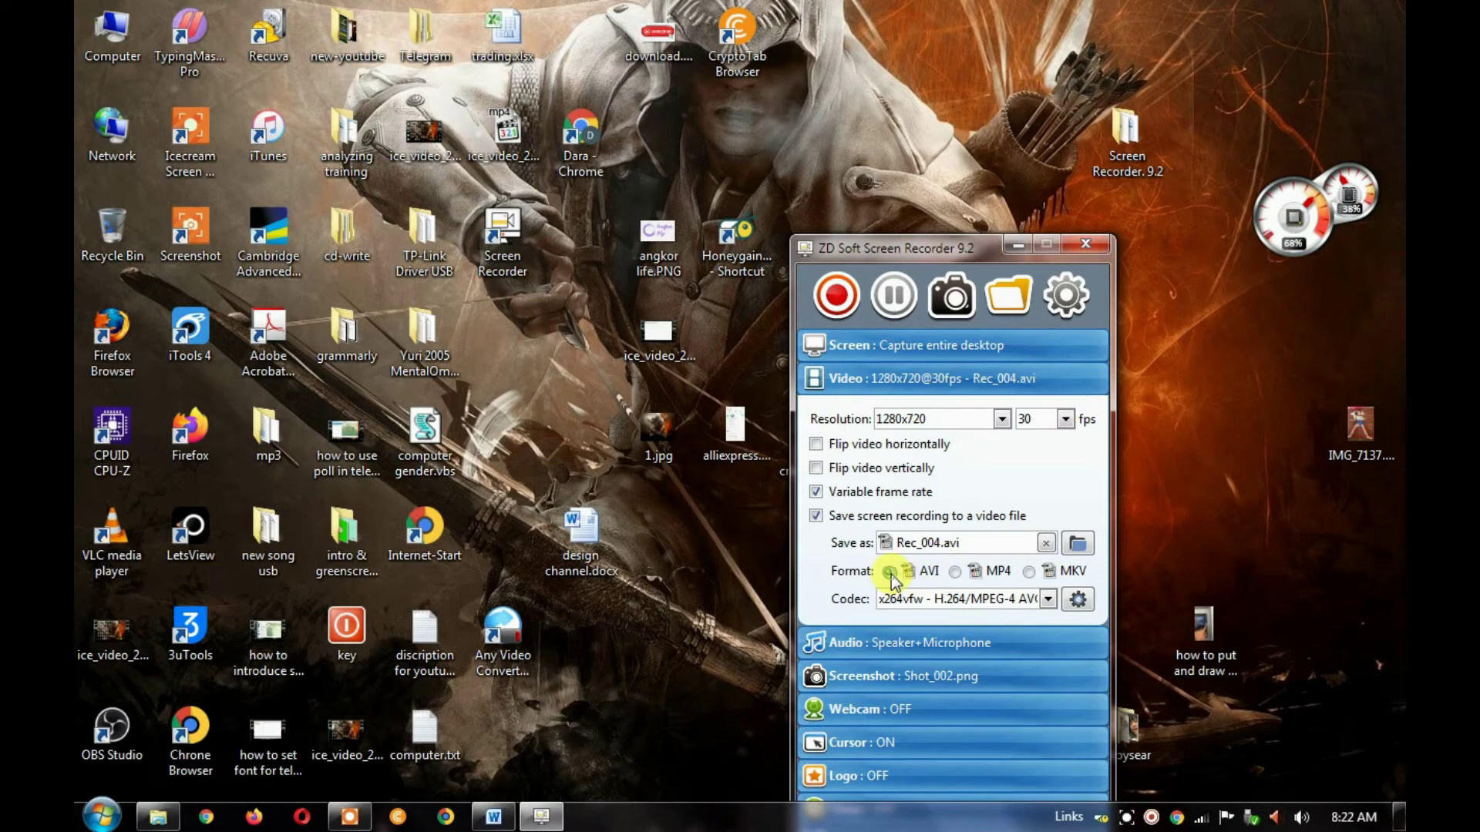
left_click(955, 572)
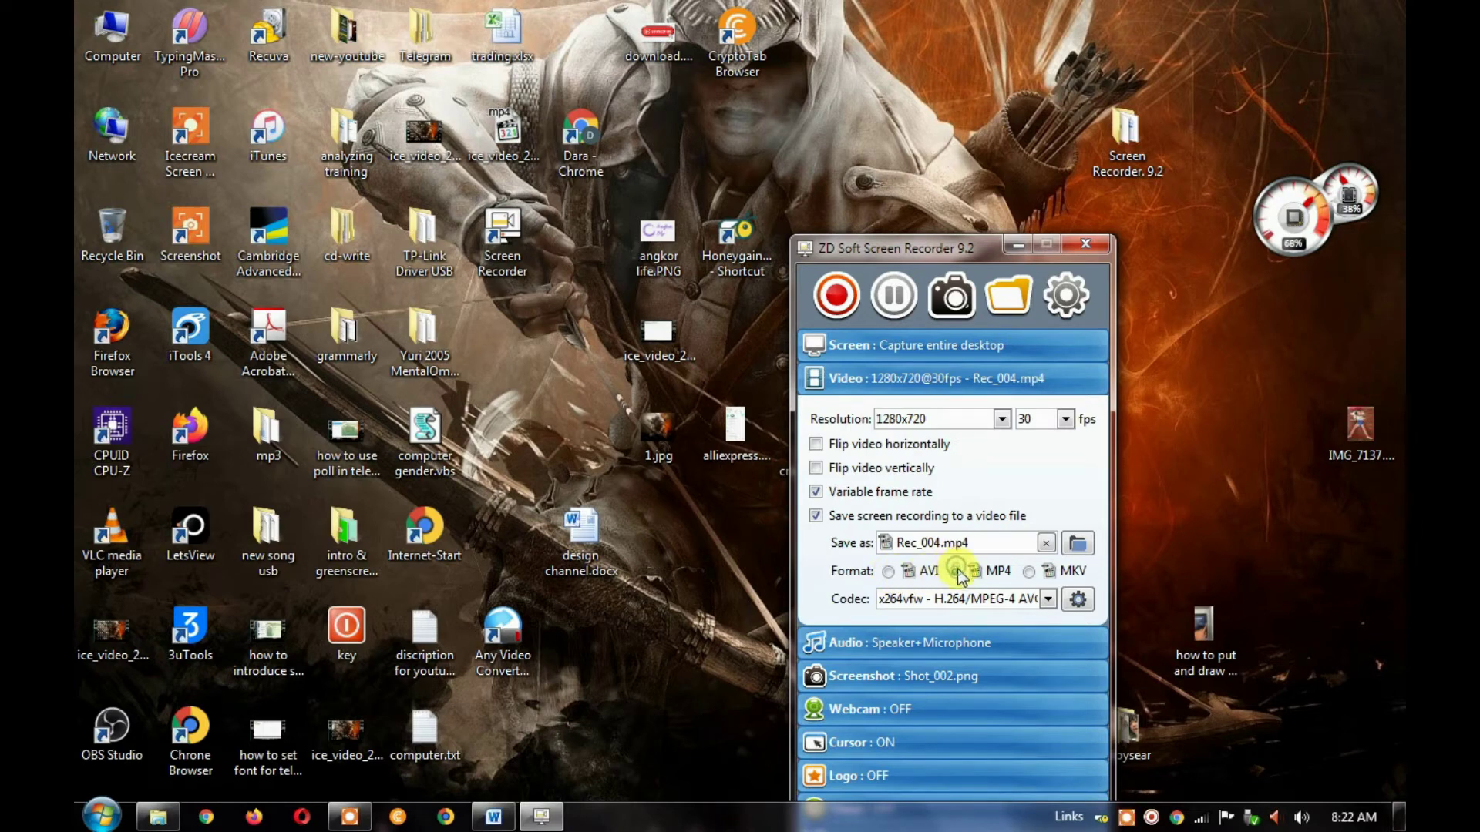
left_click(1027, 573)
left_click(1049, 599)
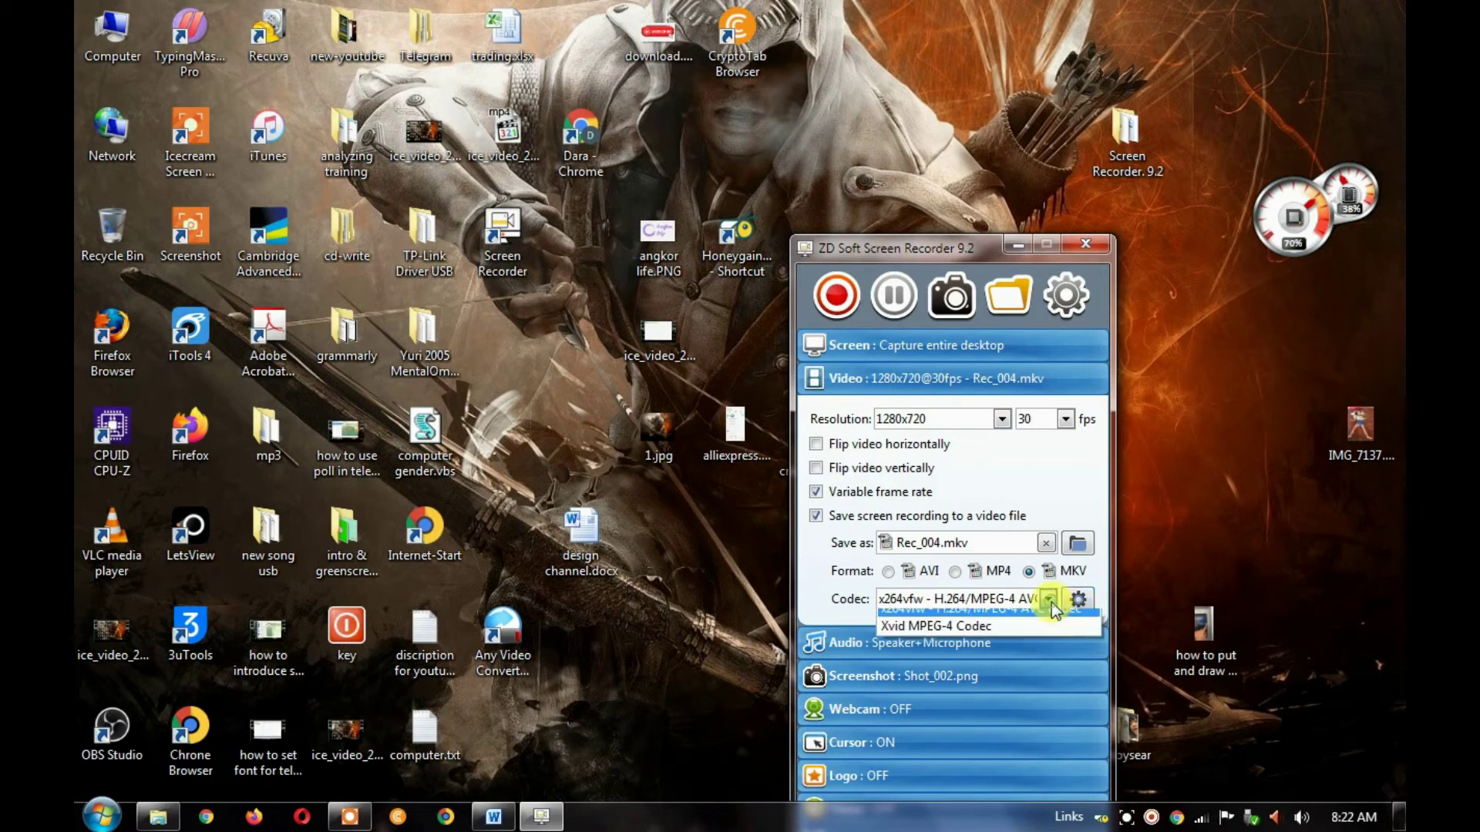
left_click(1049, 599)
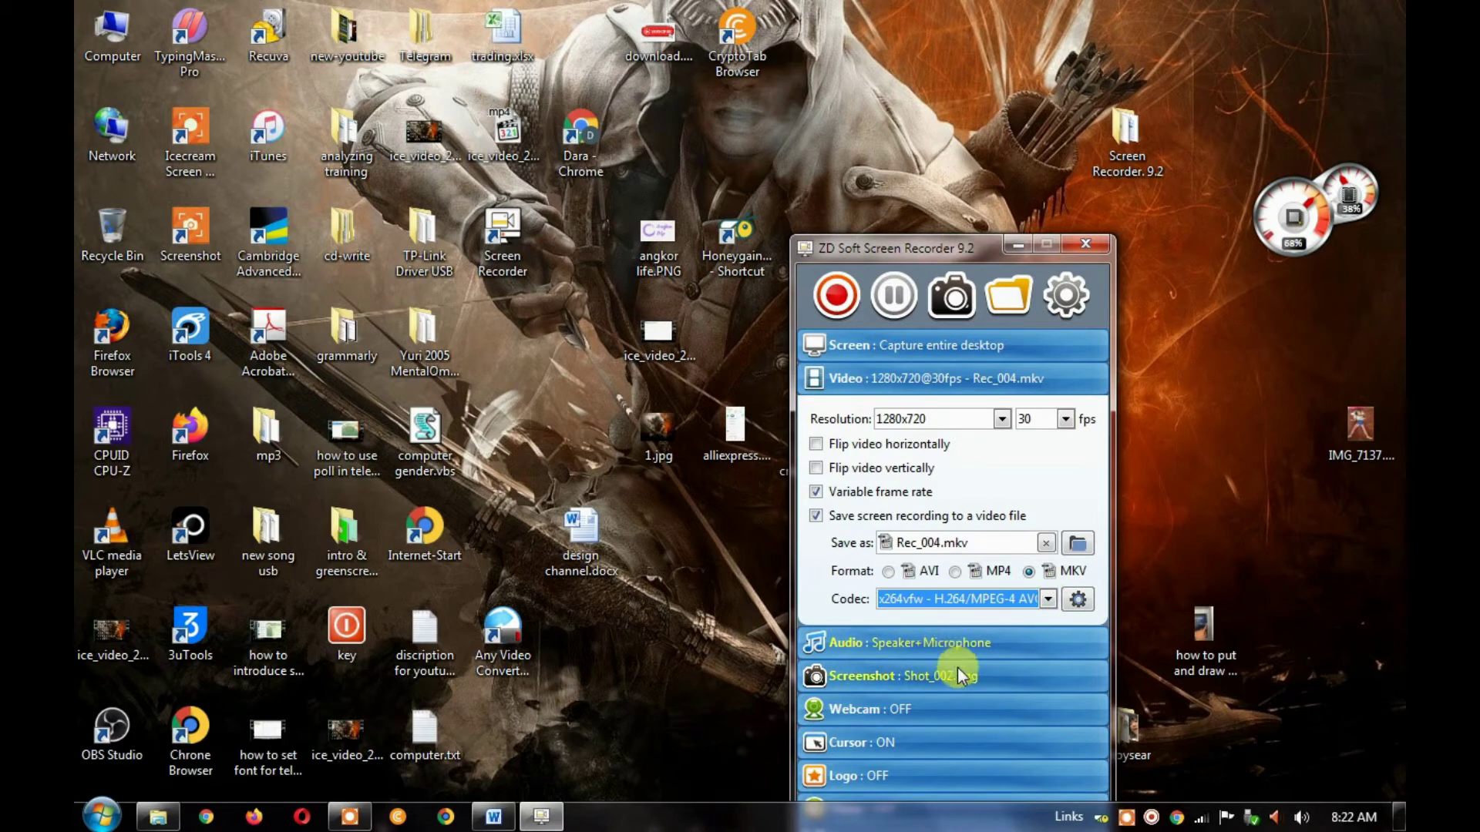
Step: Move the recorder window higher on the desktop and expand the Audio settings
left_click_drag(885, 230, 802, 79)
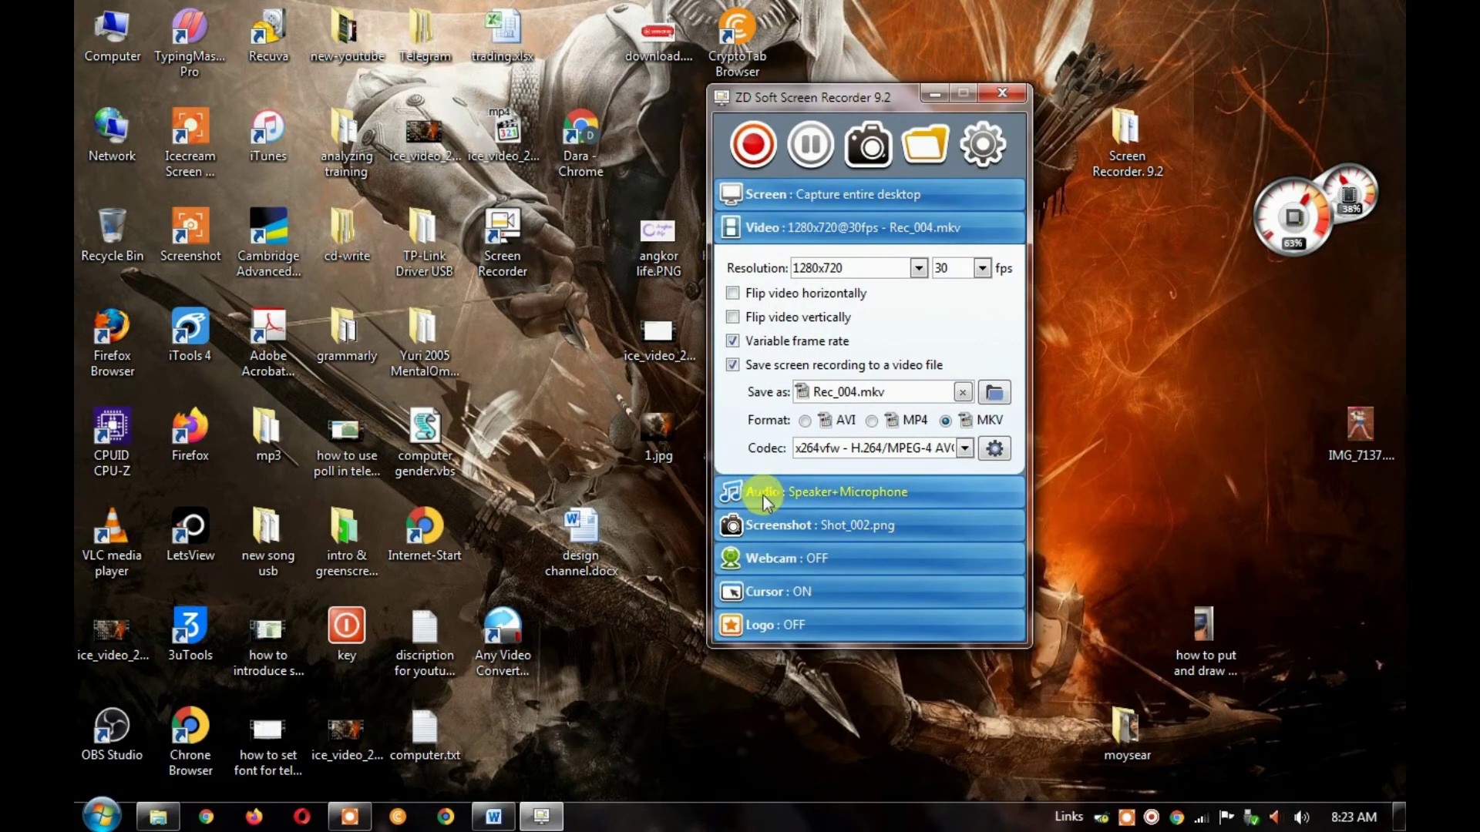
left_click(763, 499)
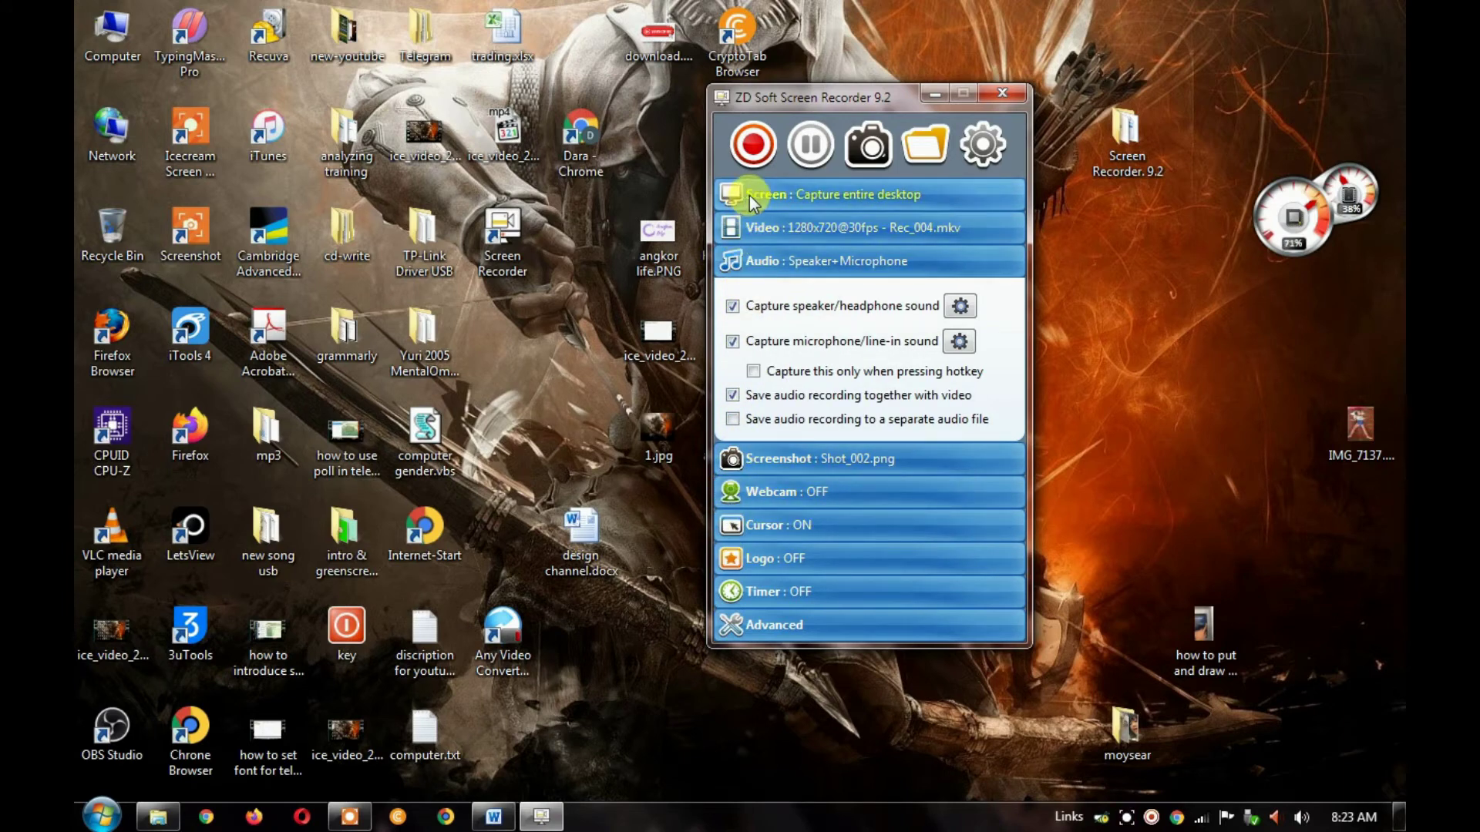
Step: Open the Cursor settings and enable including the mouse cursor in the video
left_click(739, 524)
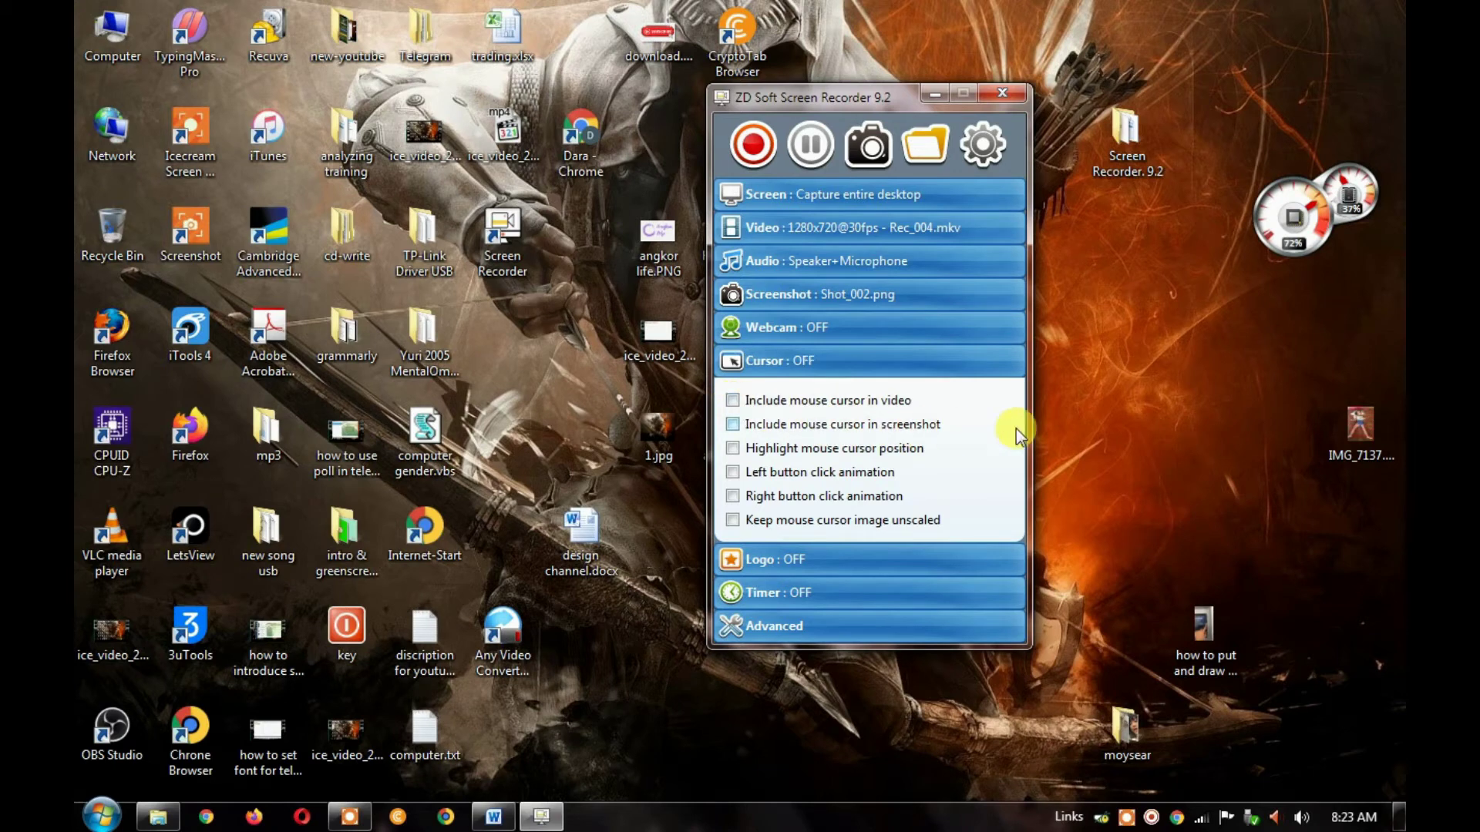
left_click(736, 406)
left_click(733, 403)
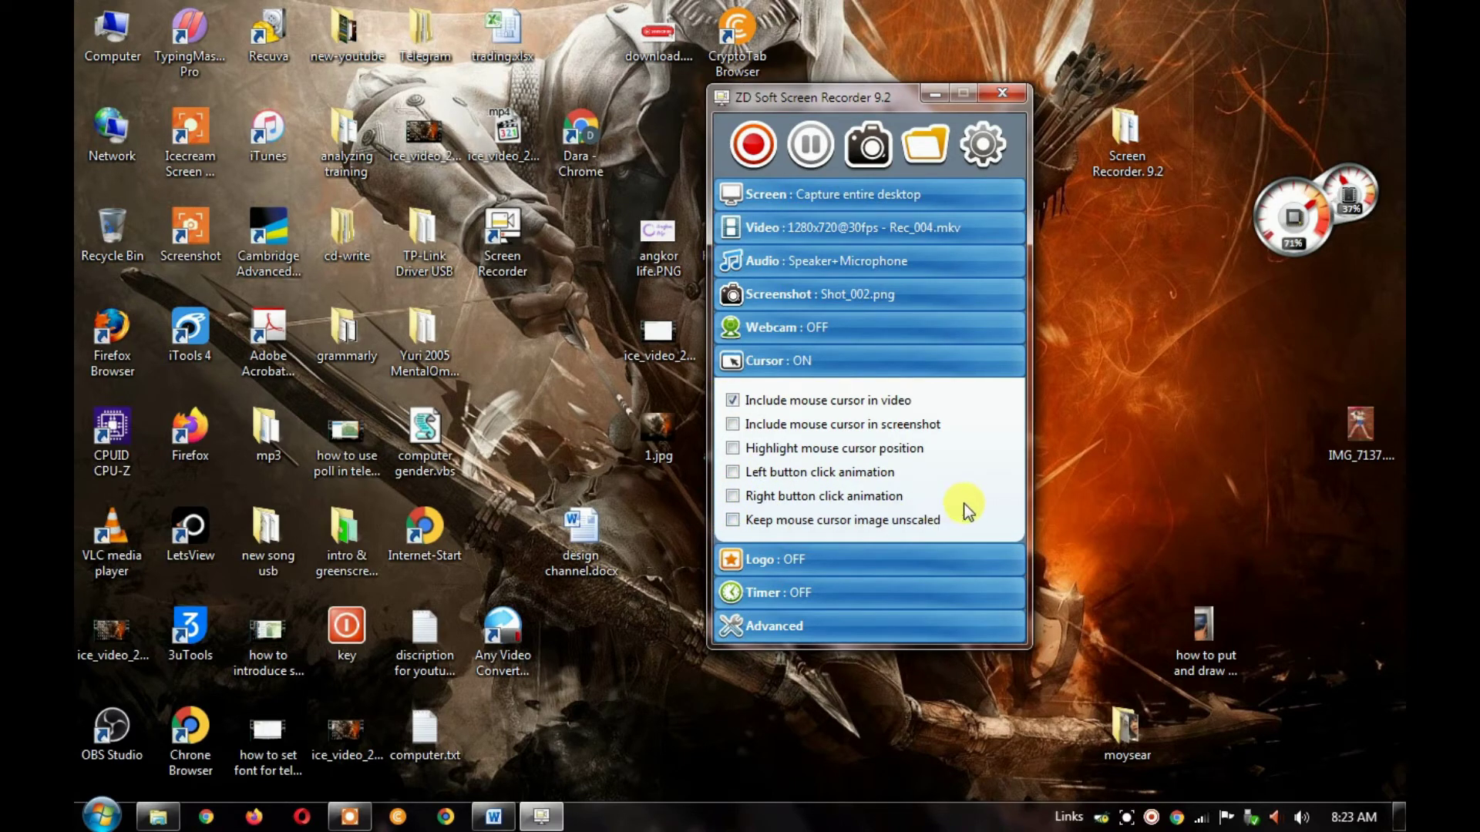
Step: Collapse the Cursor settings and review the Logo options for videos and screenshots, leaving the logo off
left_click(734, 365)
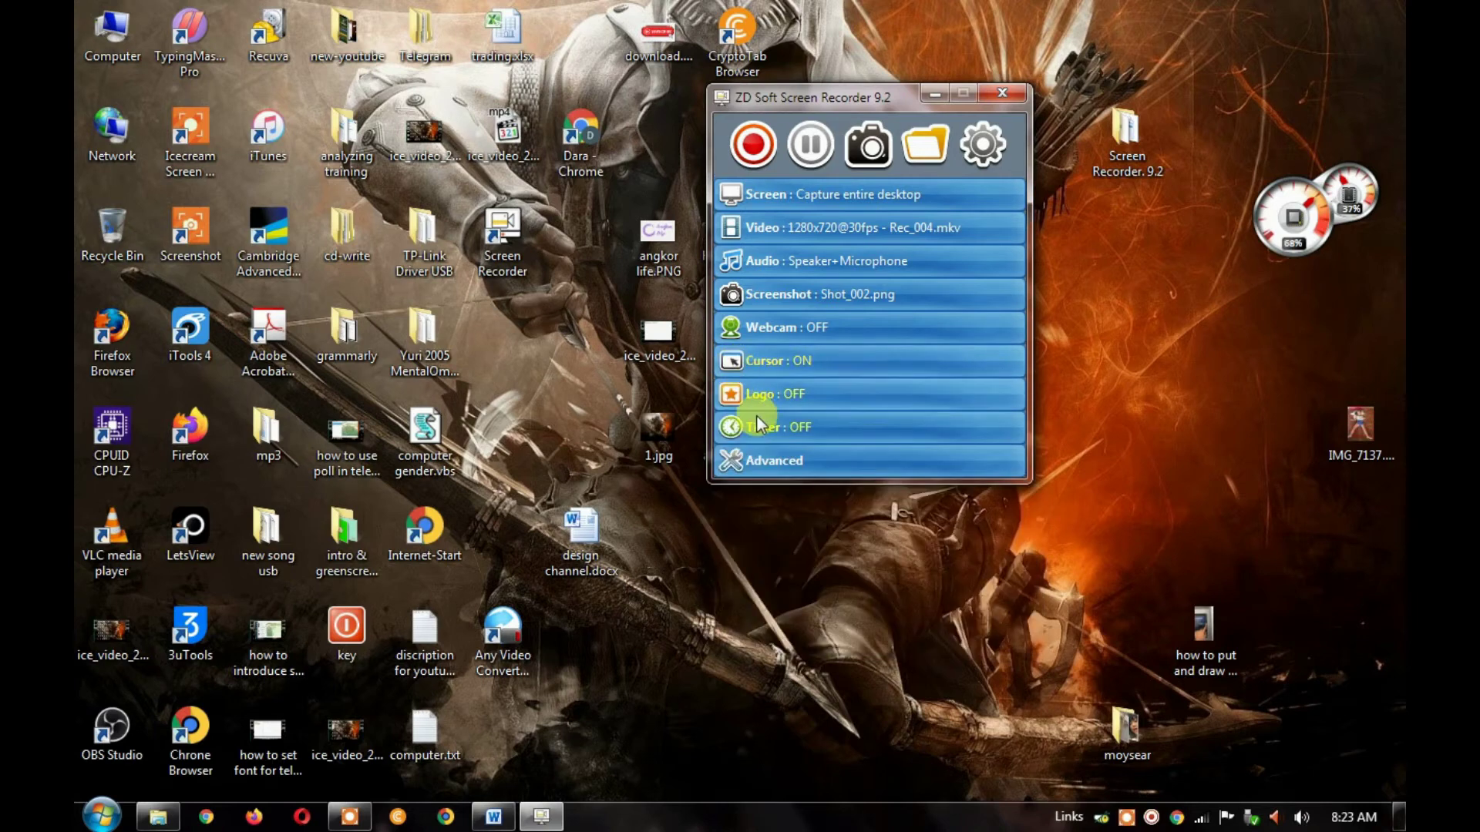
left_click(733, 400)
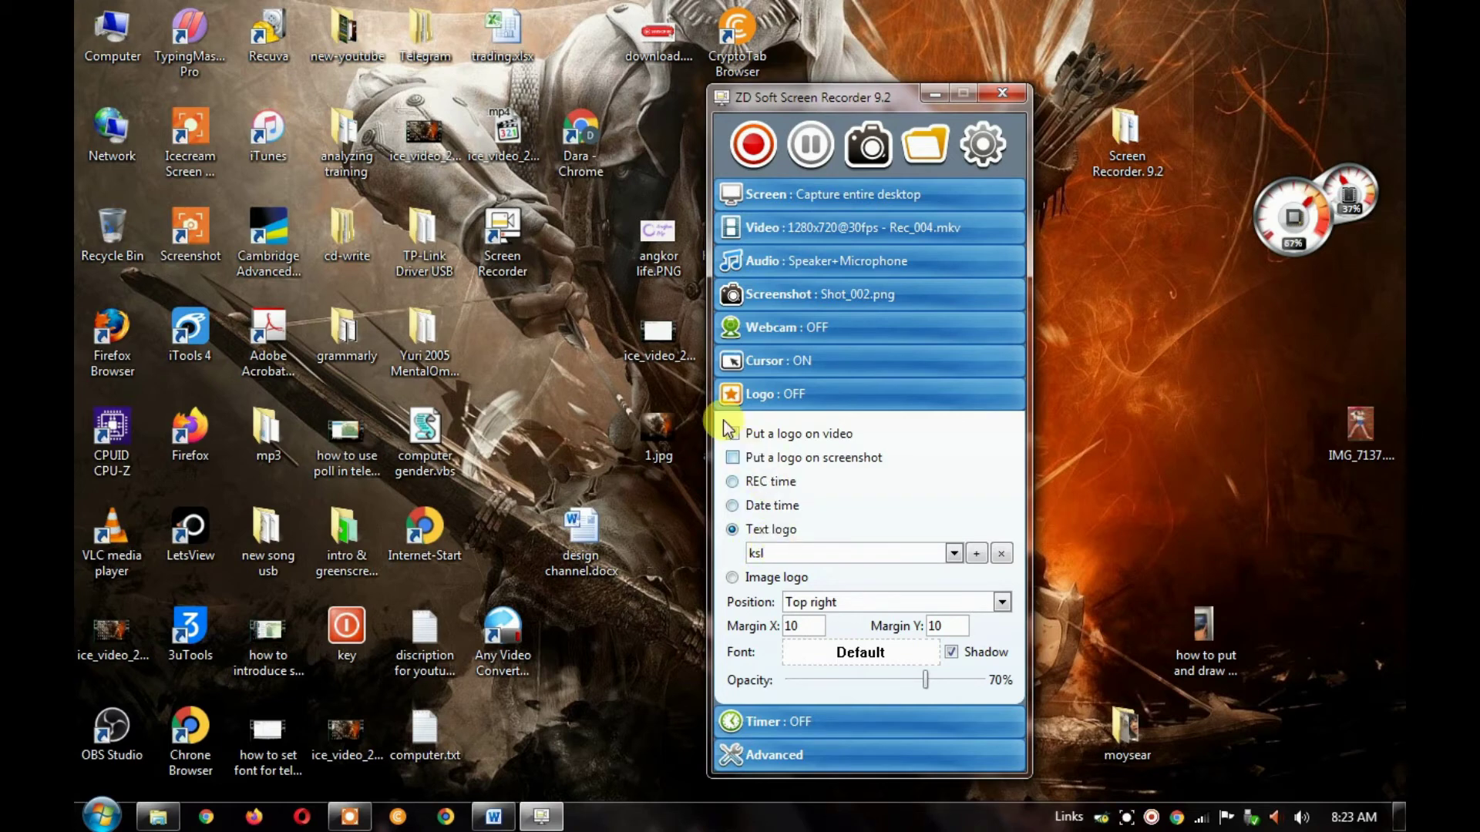
left_click(777, 392)
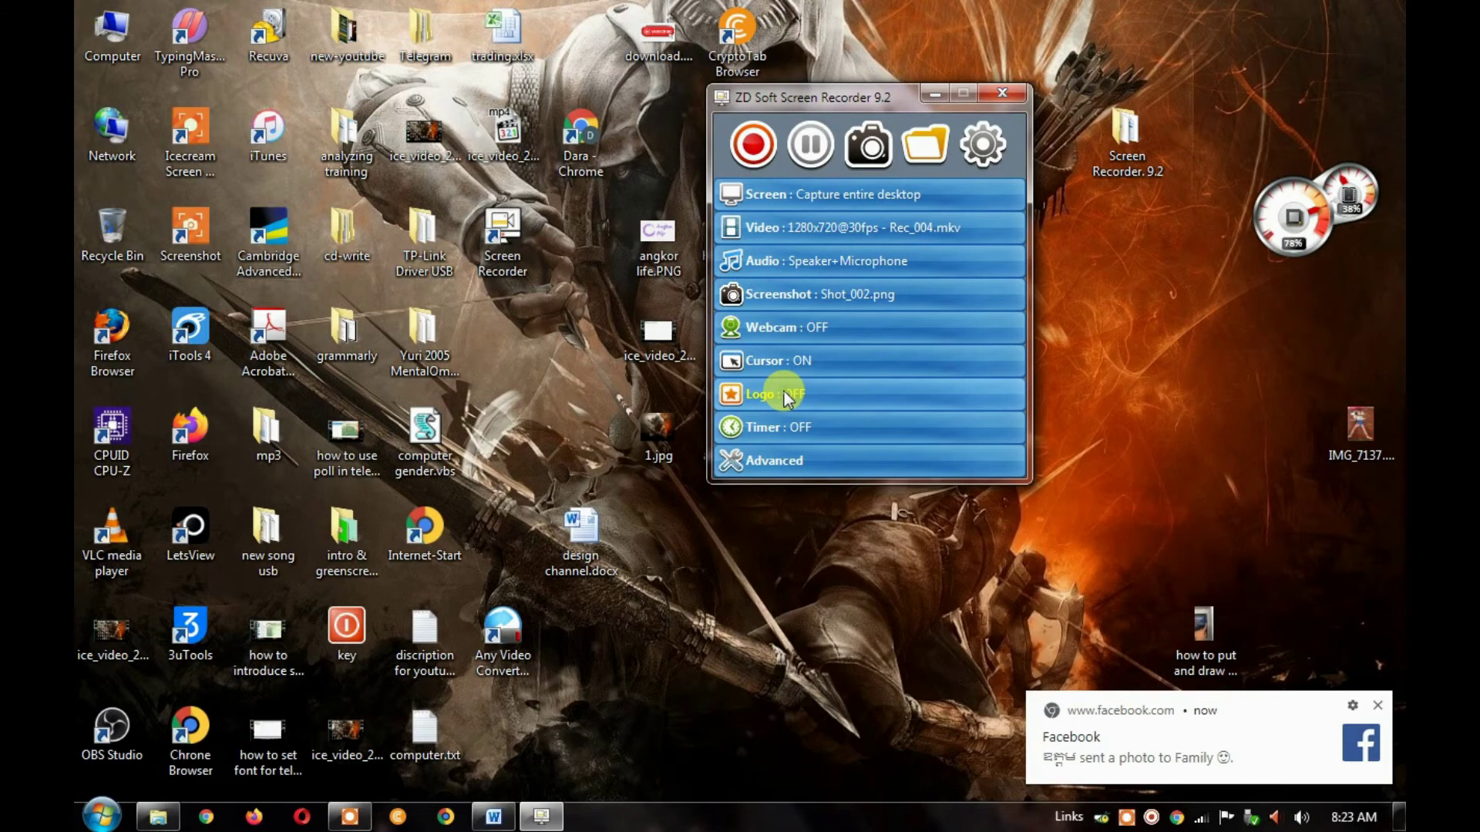
left_click(756, 398)
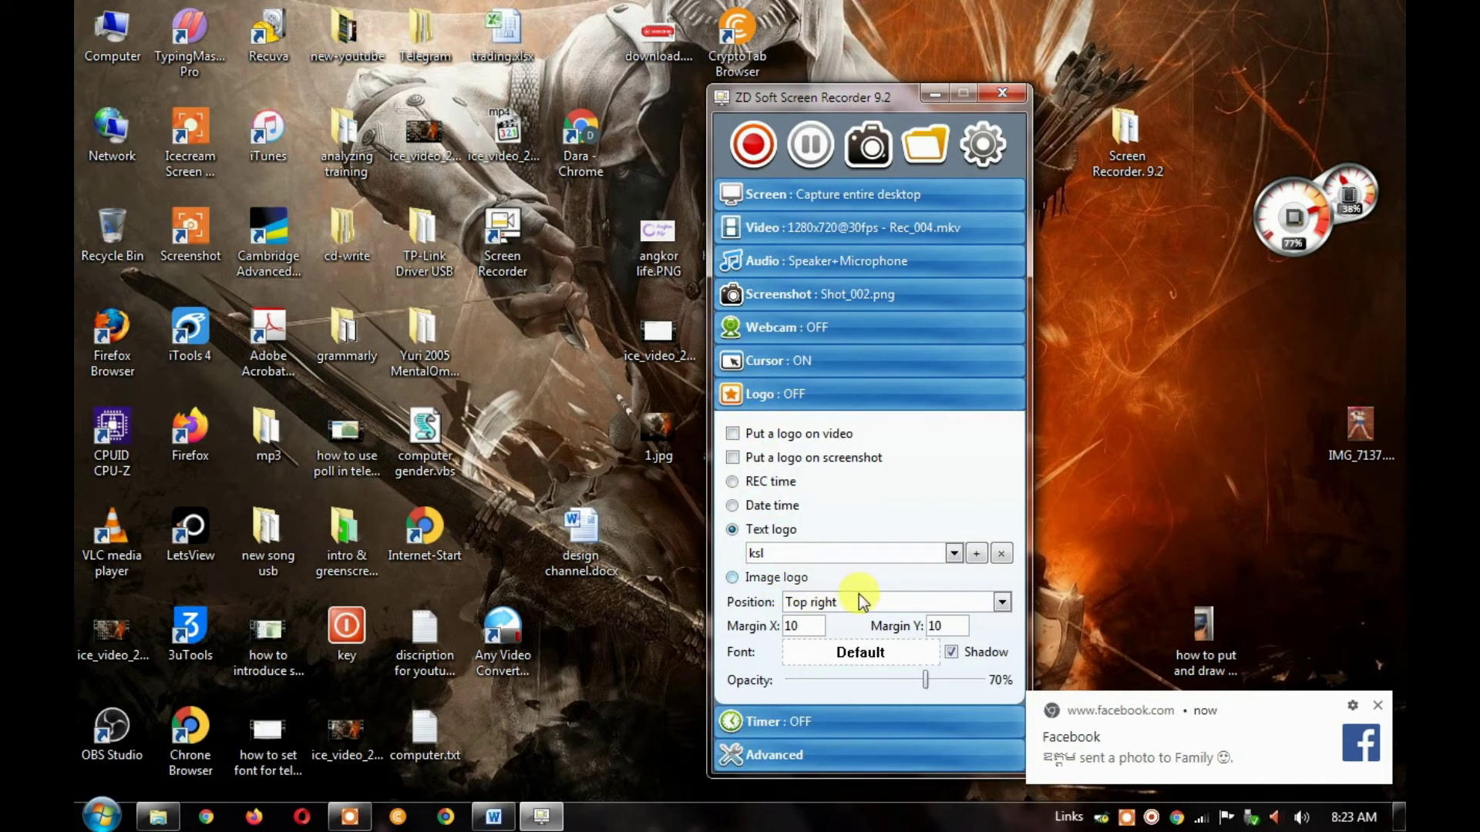
left_click(734, 436)
left_click(731, 395)
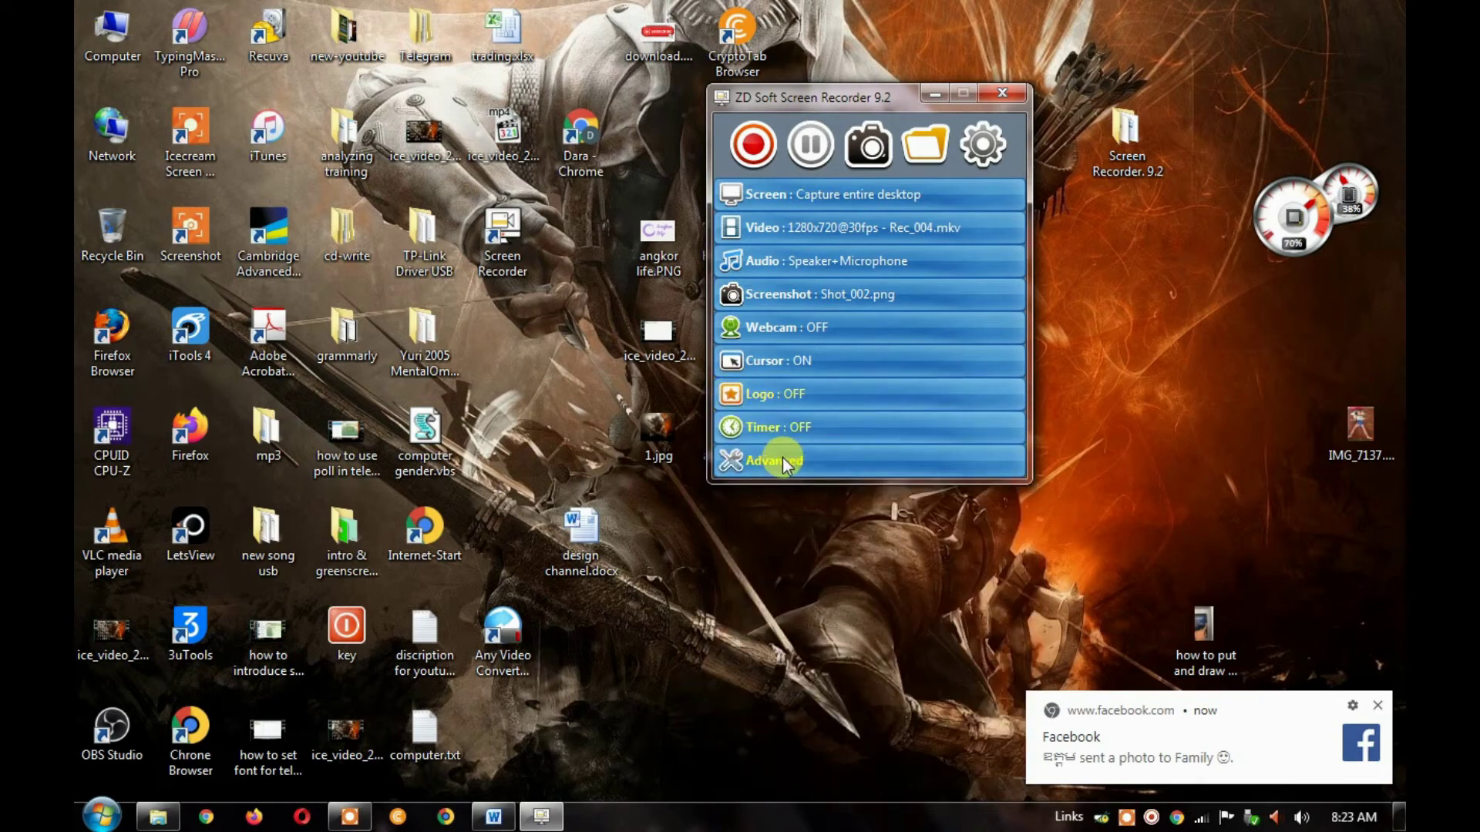
Step: Review the Timer settings and the Advanced program options, then collapse the Advanced section
left_click(763, 428)
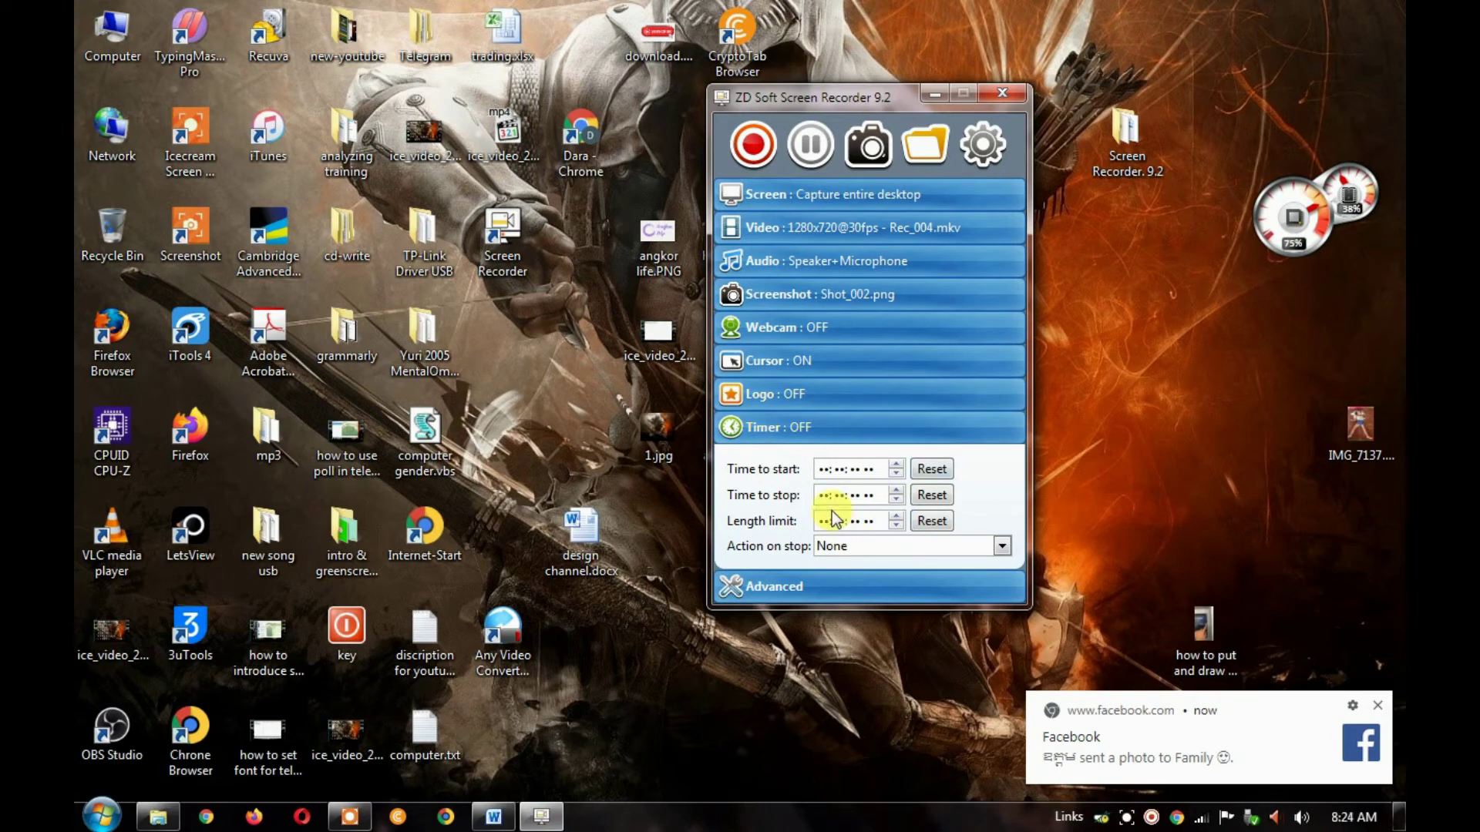
left_click(737, 394)
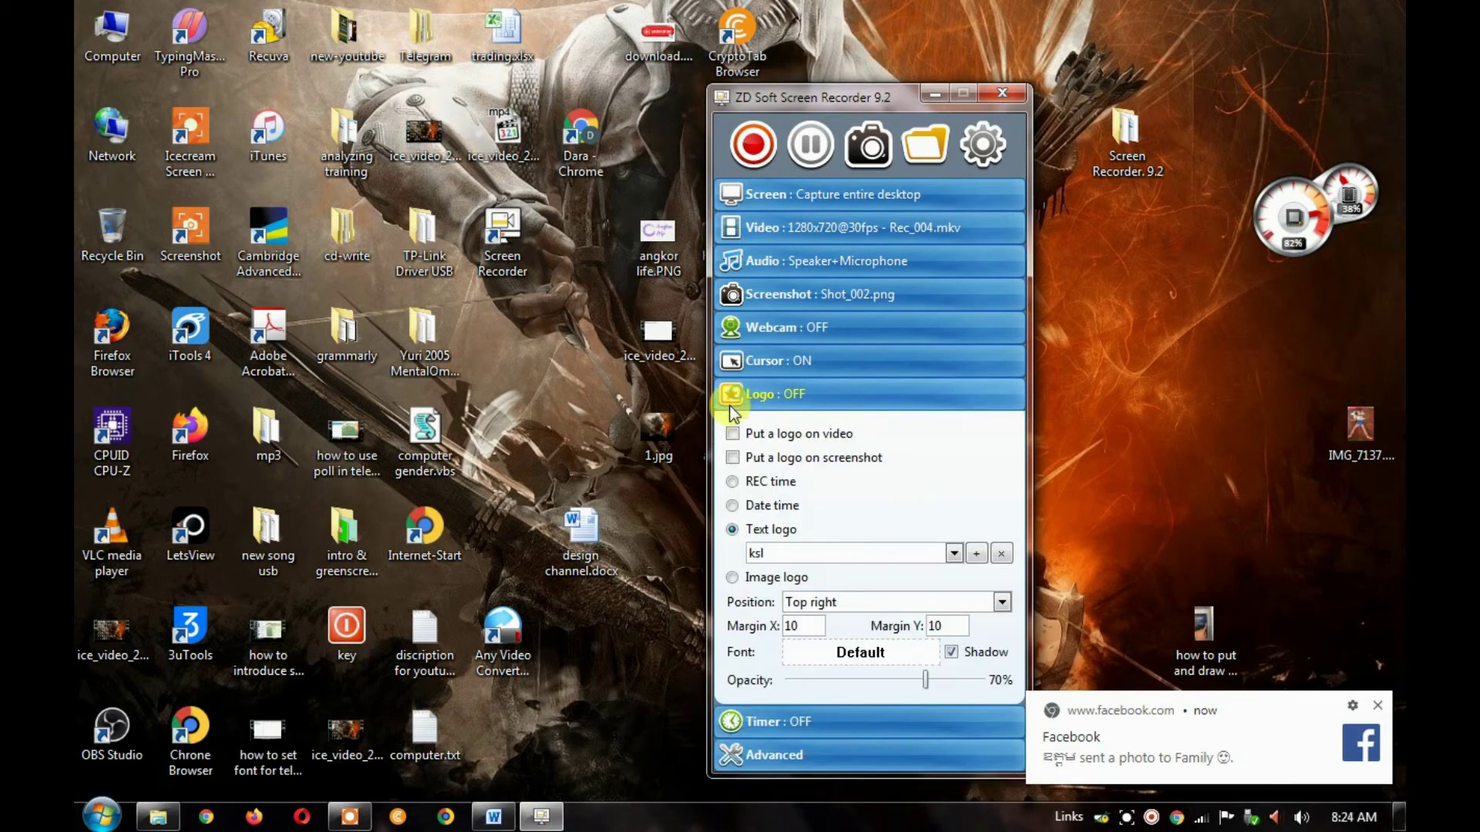
left_click(721, 401)
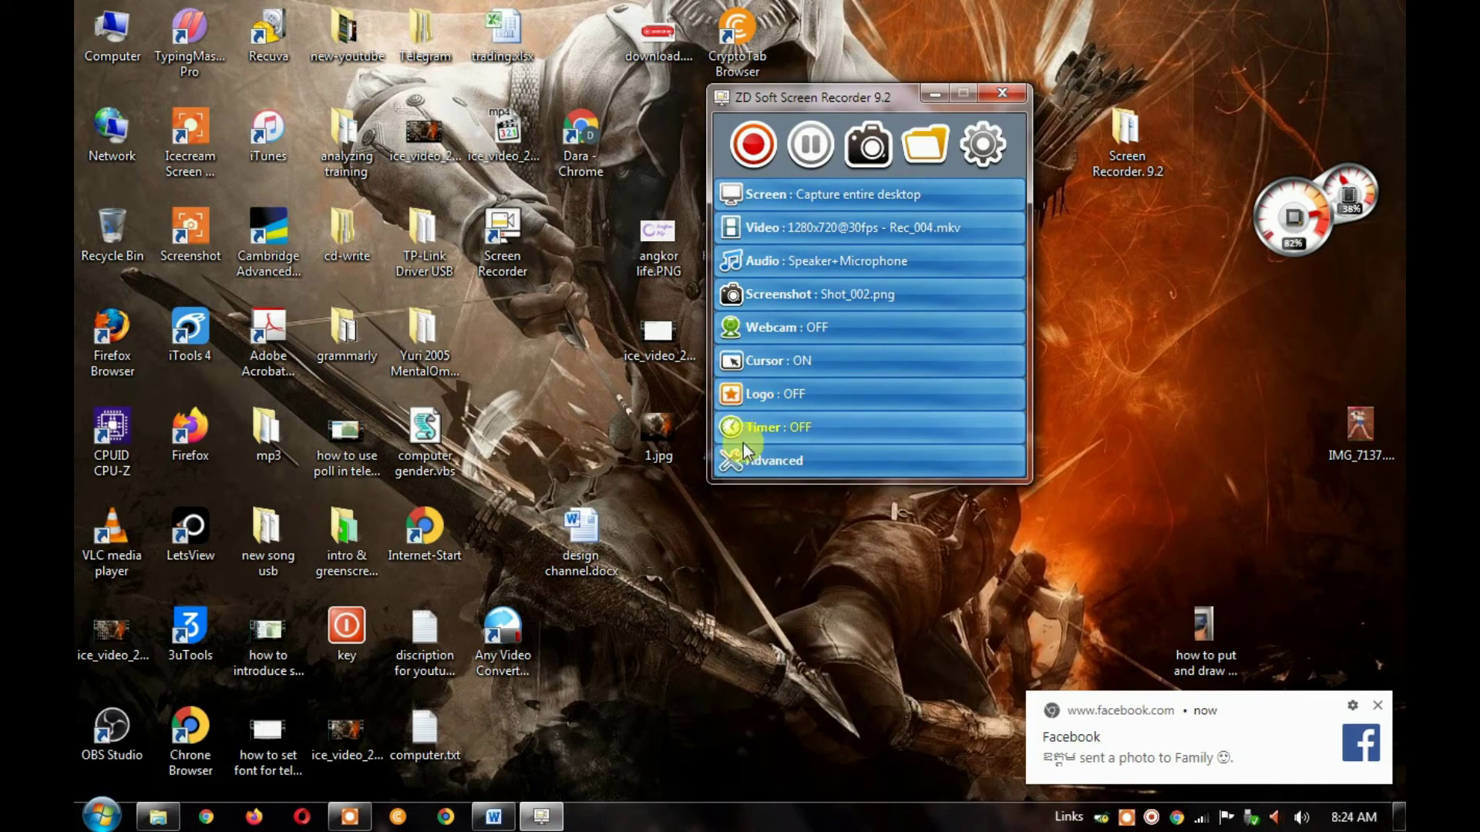
left_click(737, 465)
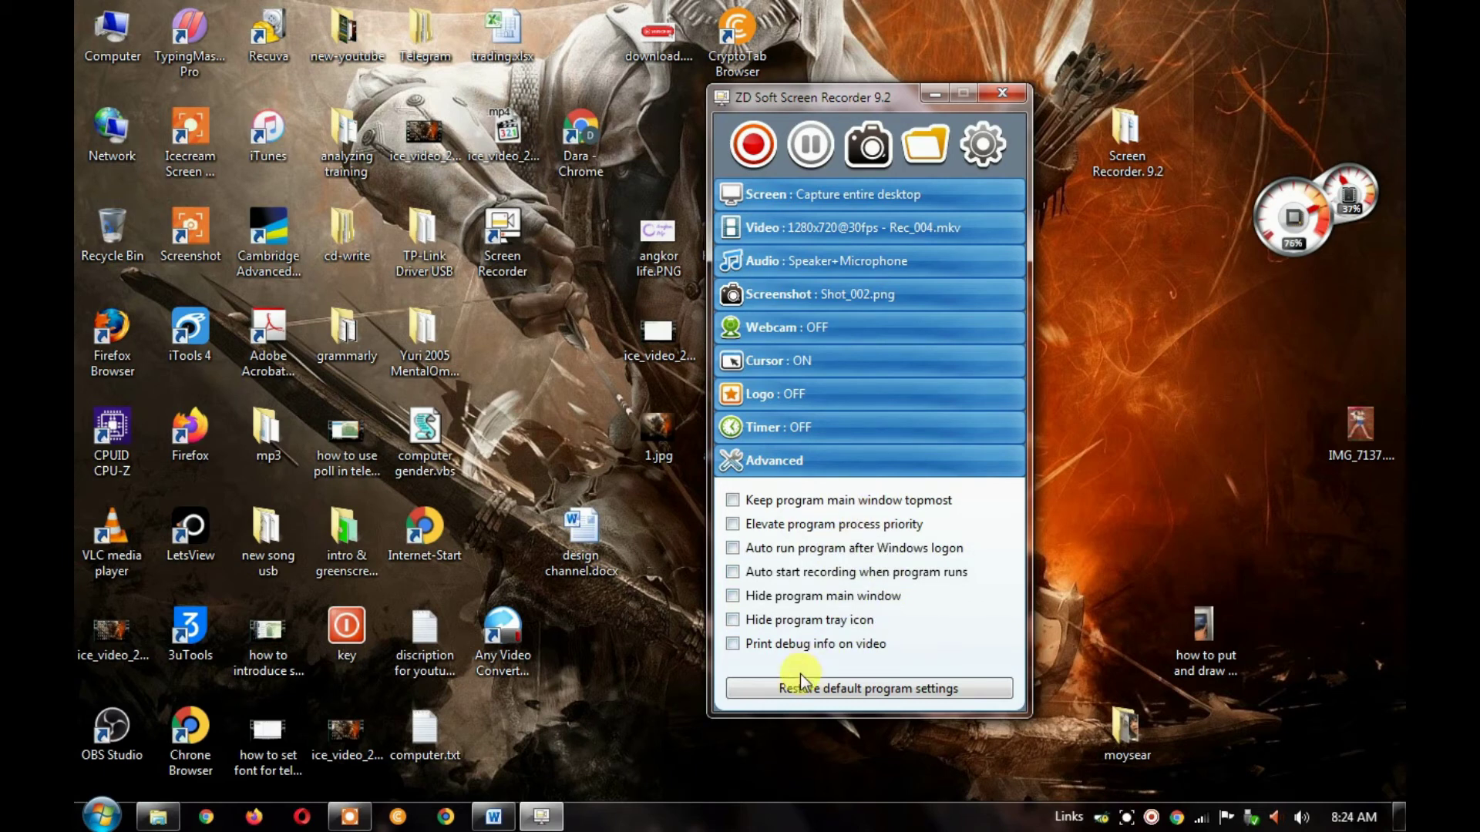
left_click(736, 465)
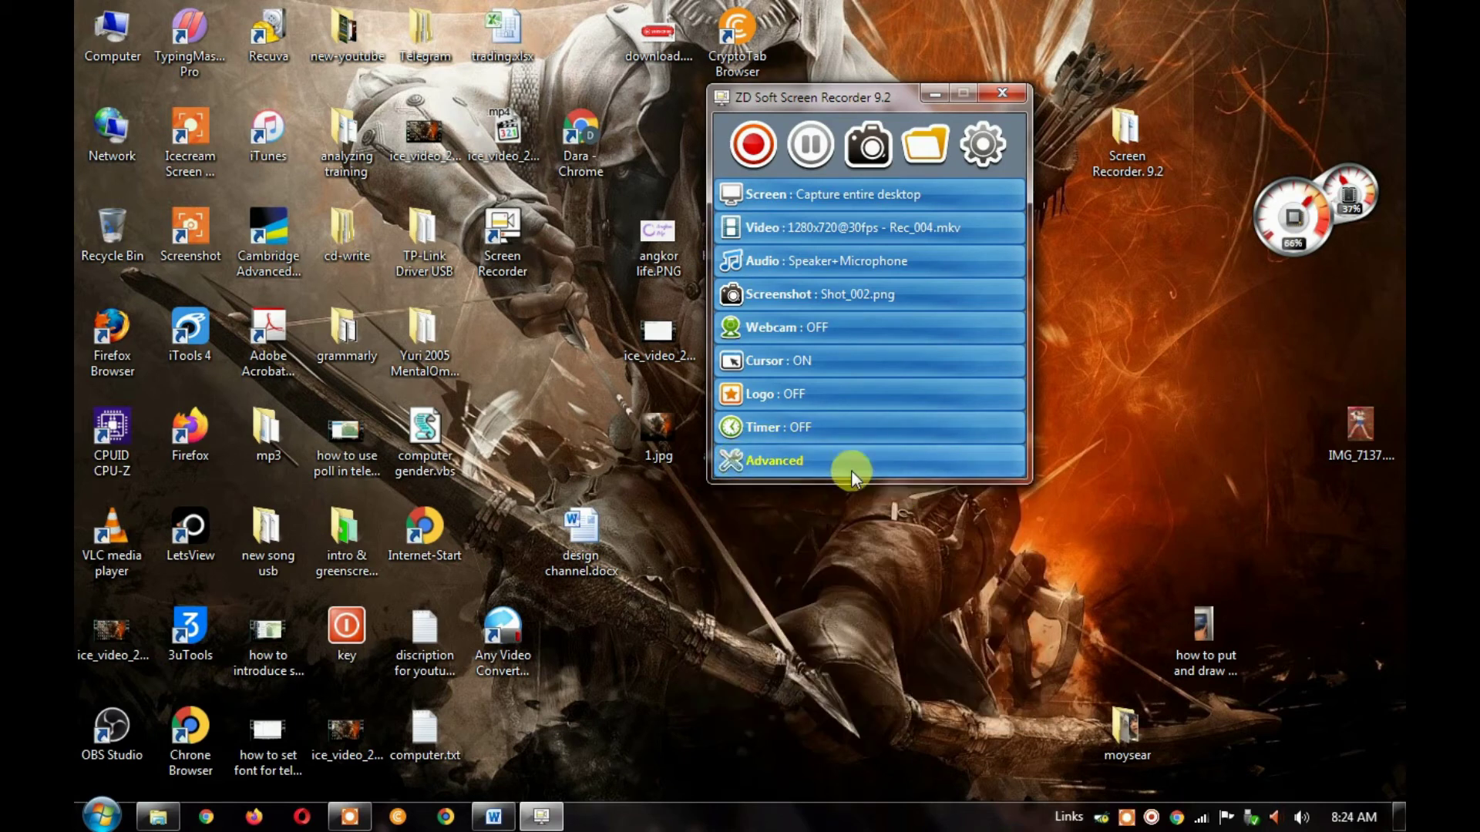
Step: Move the recorder window aside, start recording the entire desktop and minimize the recorder to the task bar
left_click_drag(862, 79, 1110, 84)
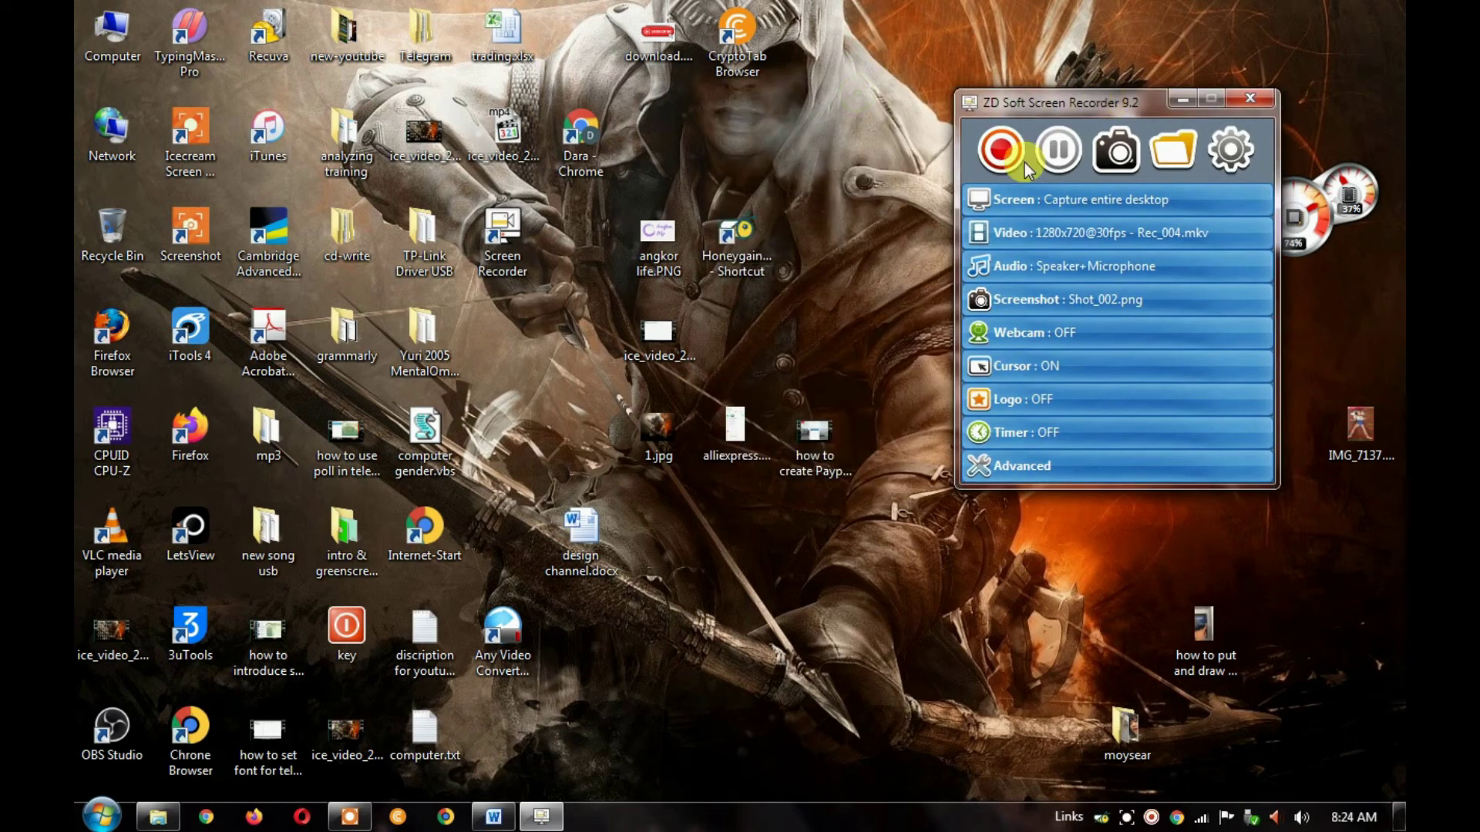
left_click(1005, 150)
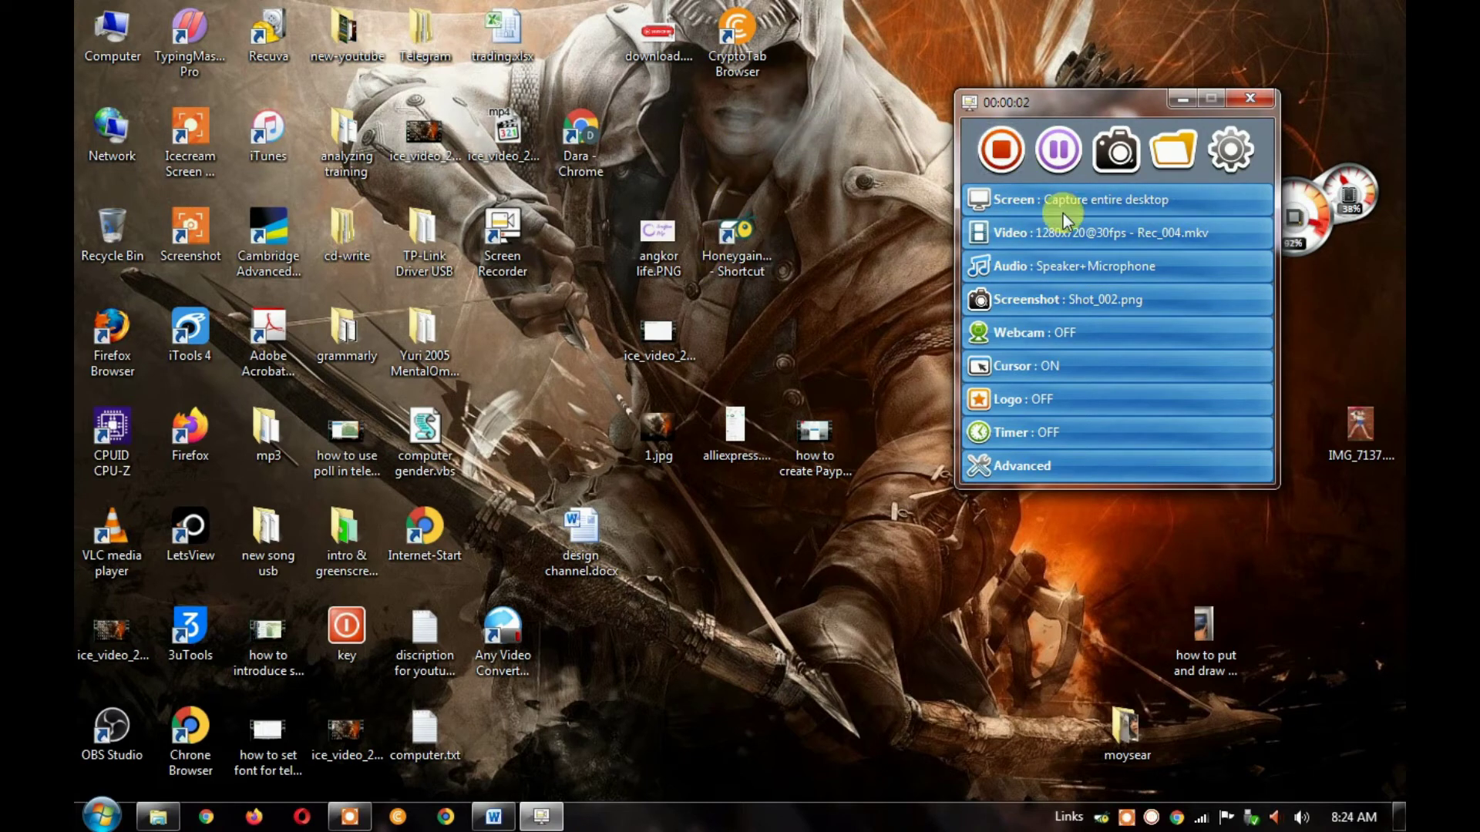
left_click(1182, 98)
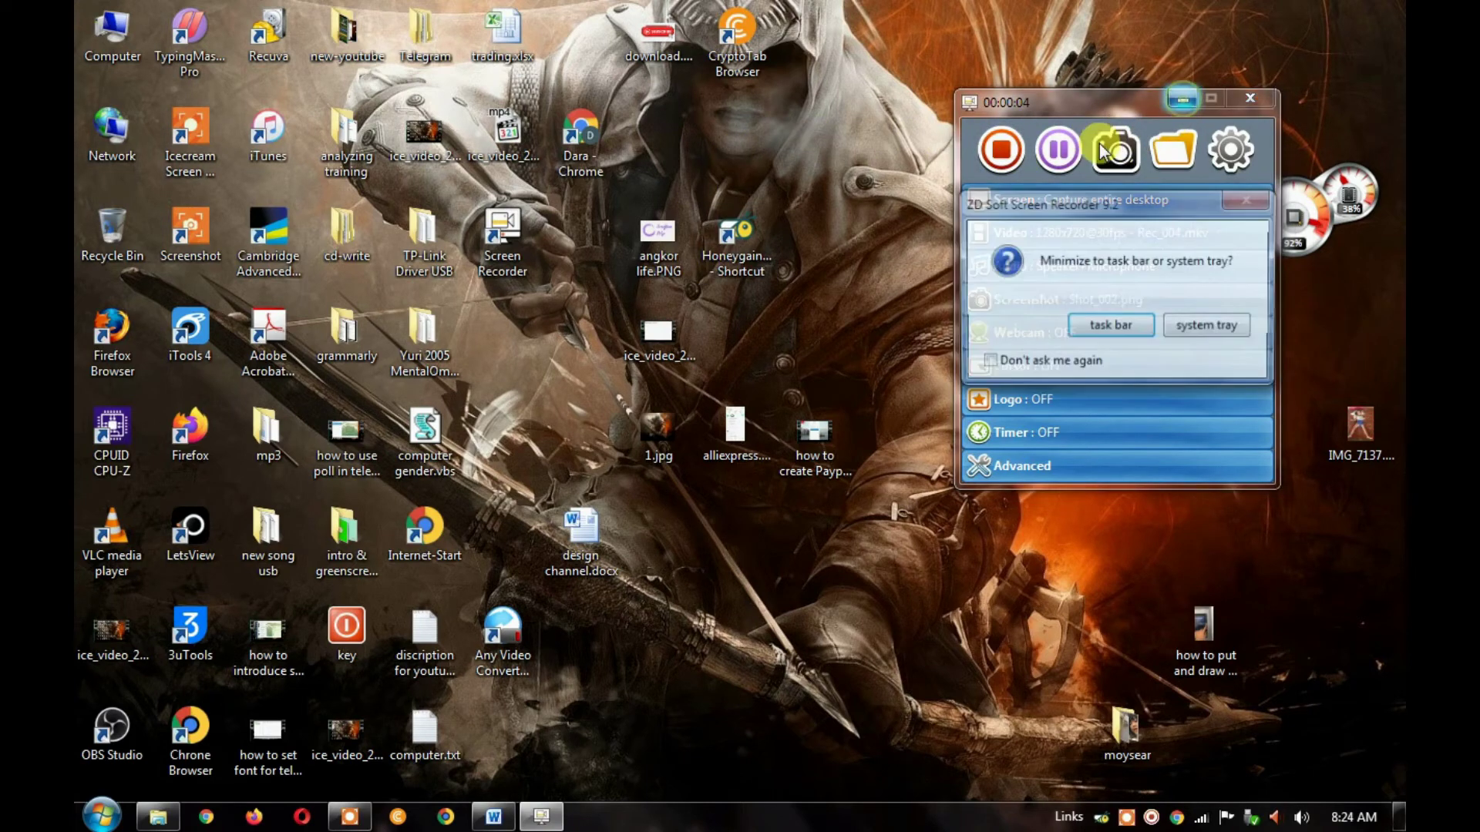
left_click(1111, 326)
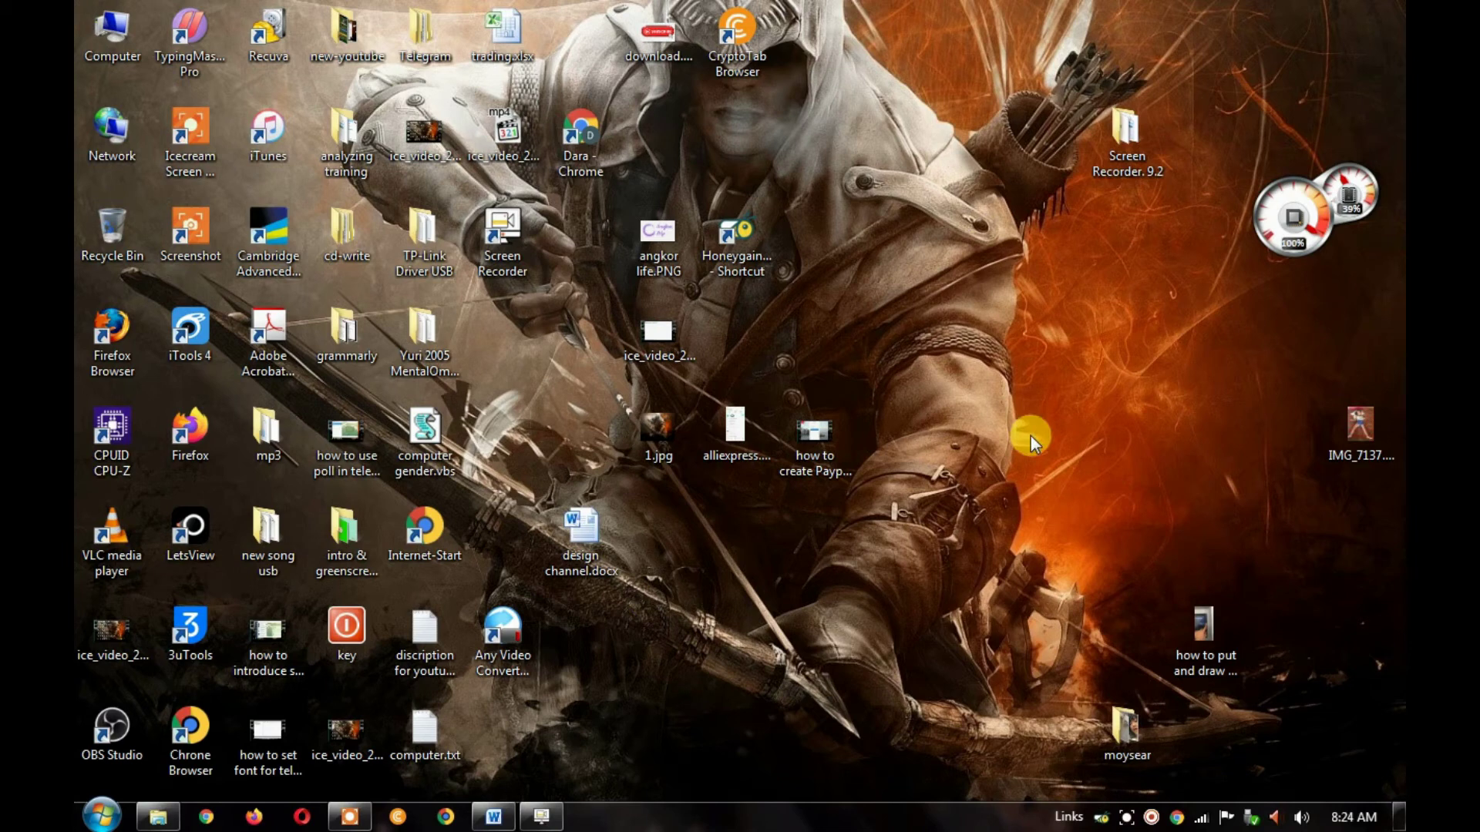
Step: Restore the recorder window, pause and resume the recording, and stop it
left_click(542, 816)
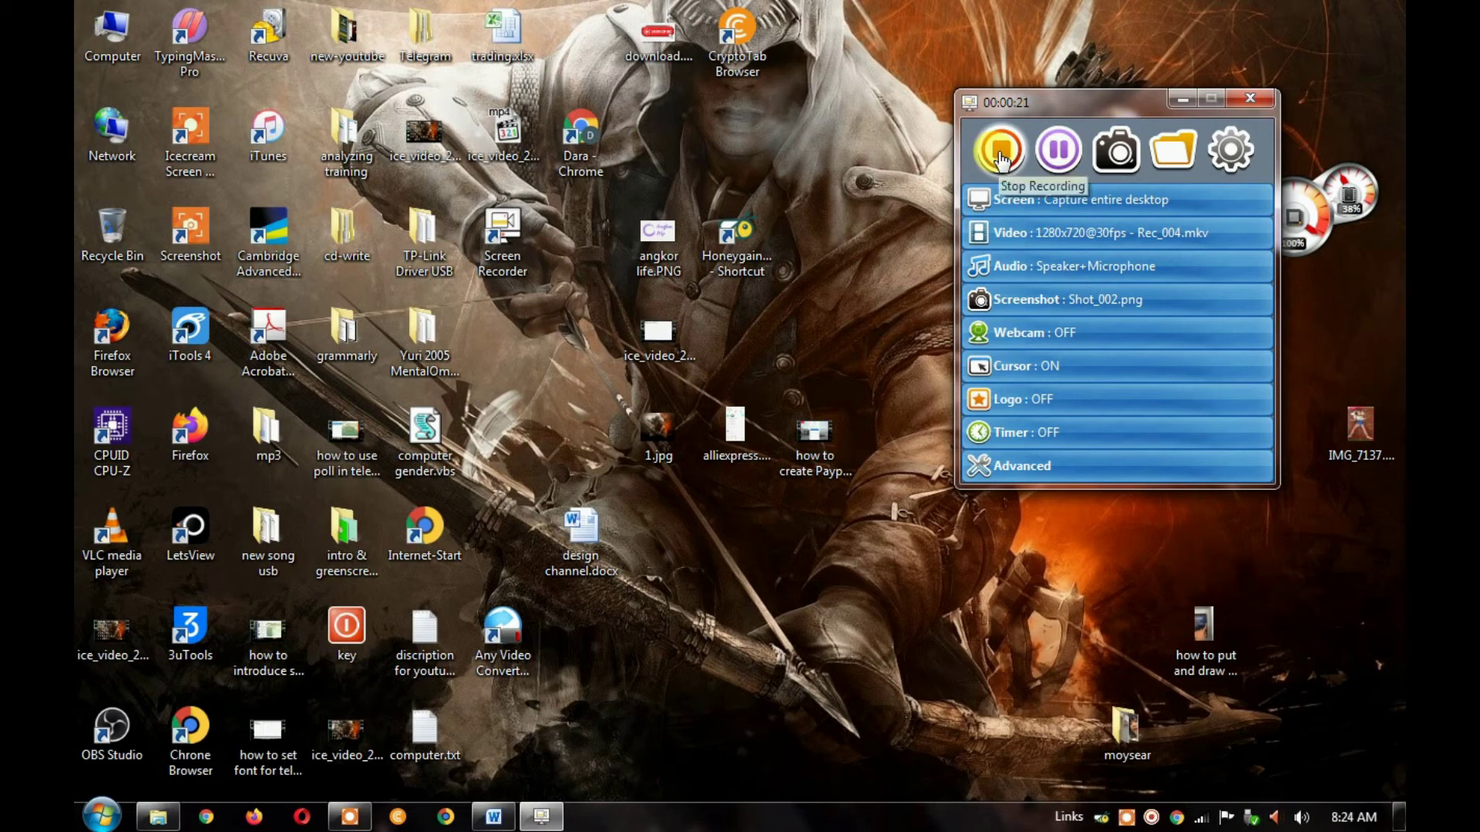
left_click(1060, 153)
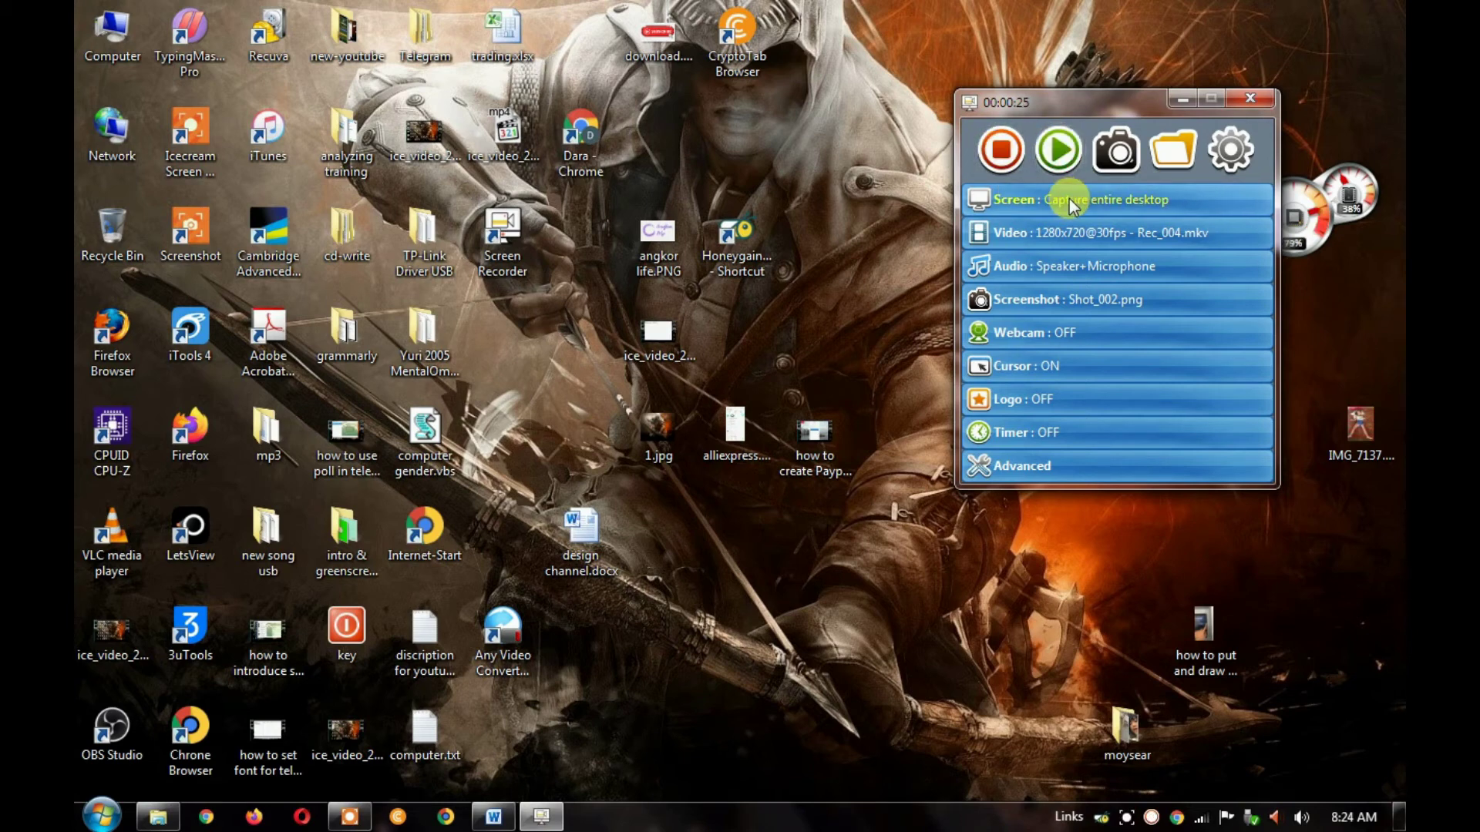
left_click(1058, 155)
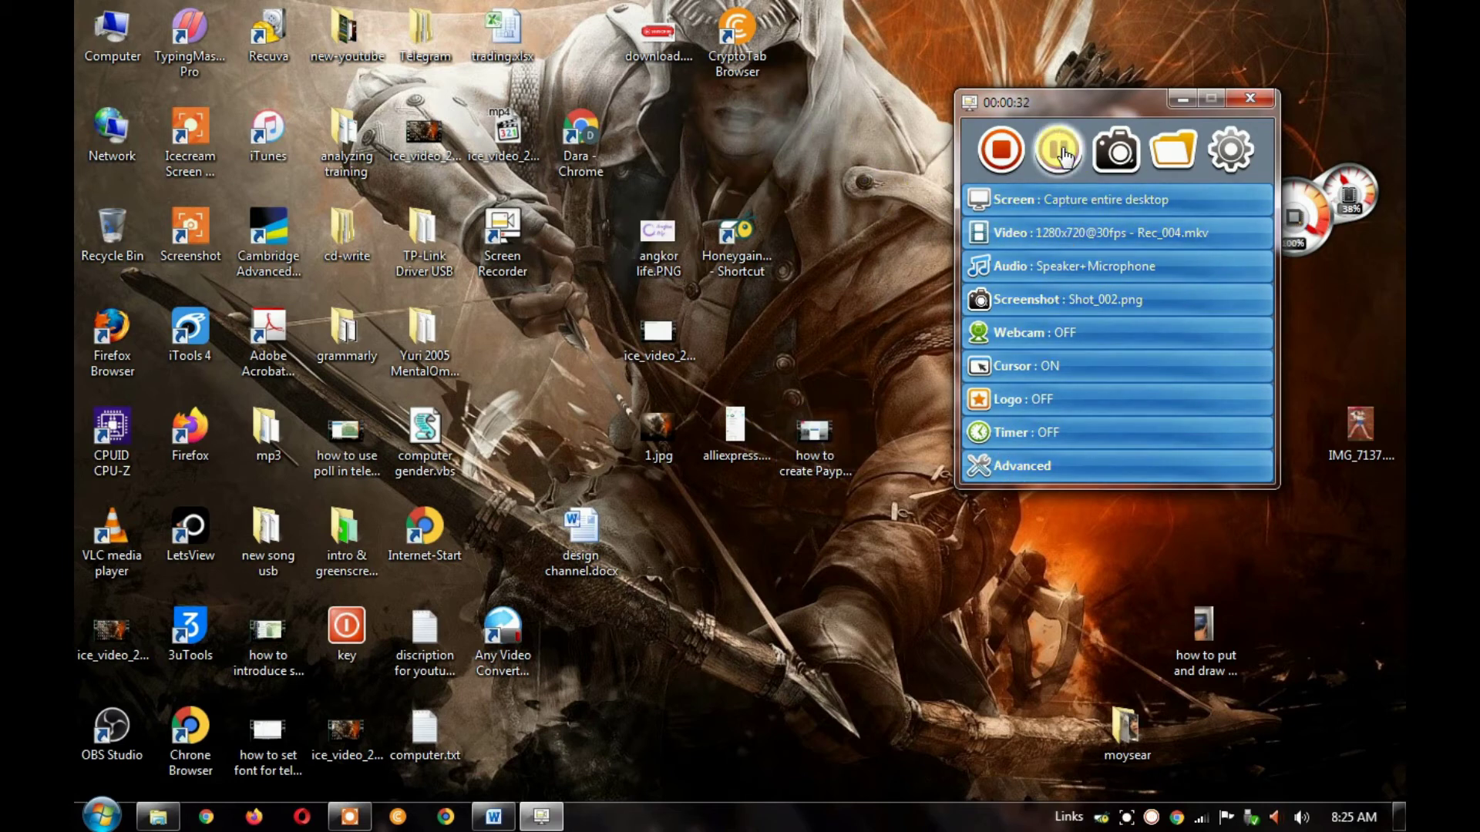
left_click(1005, 163)
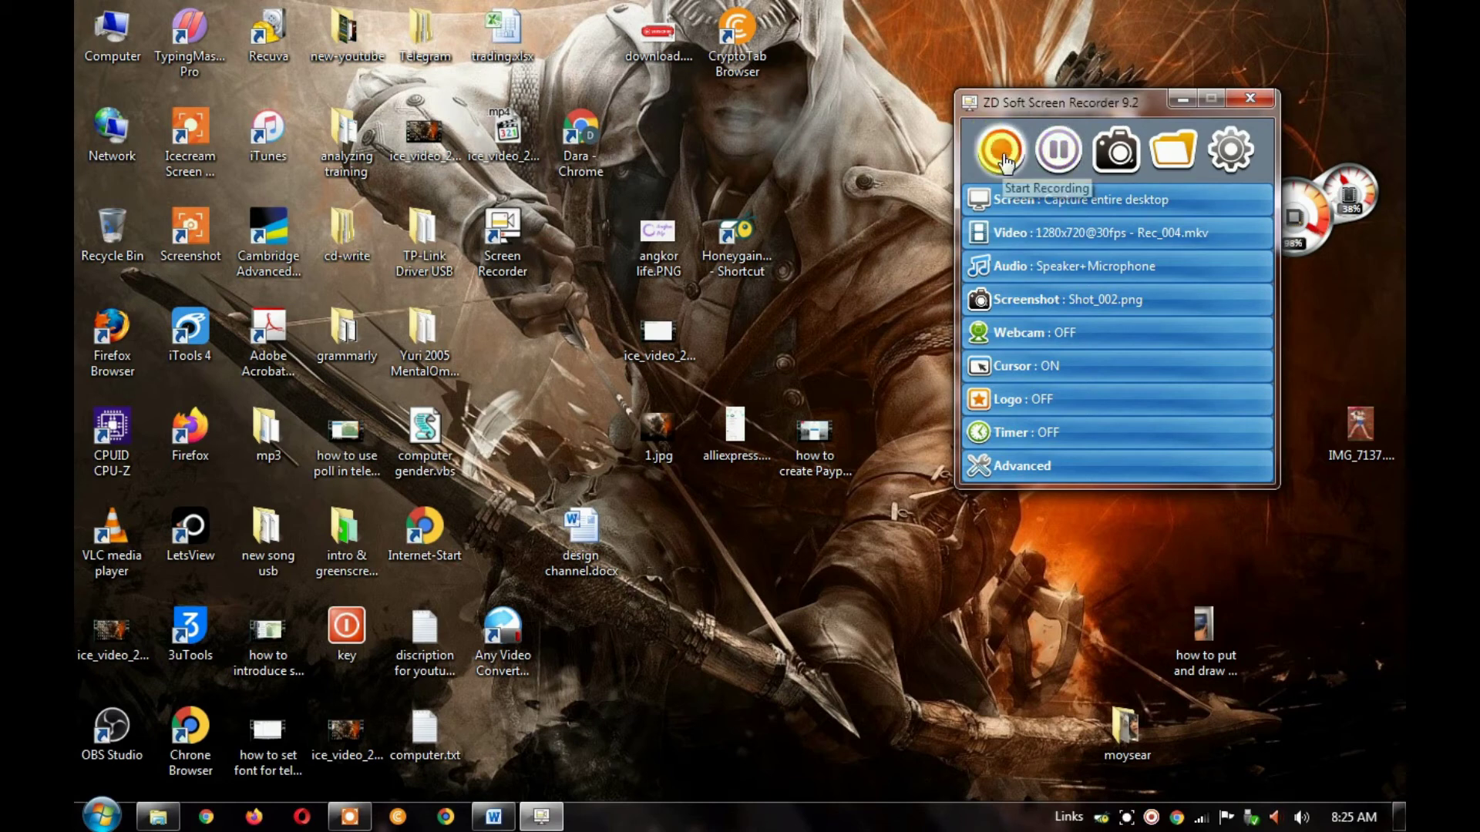
Step: Open the recordings folder, play Rec_004.mkv and switch the player from full screen to a movable window
left_click(1168, 158)
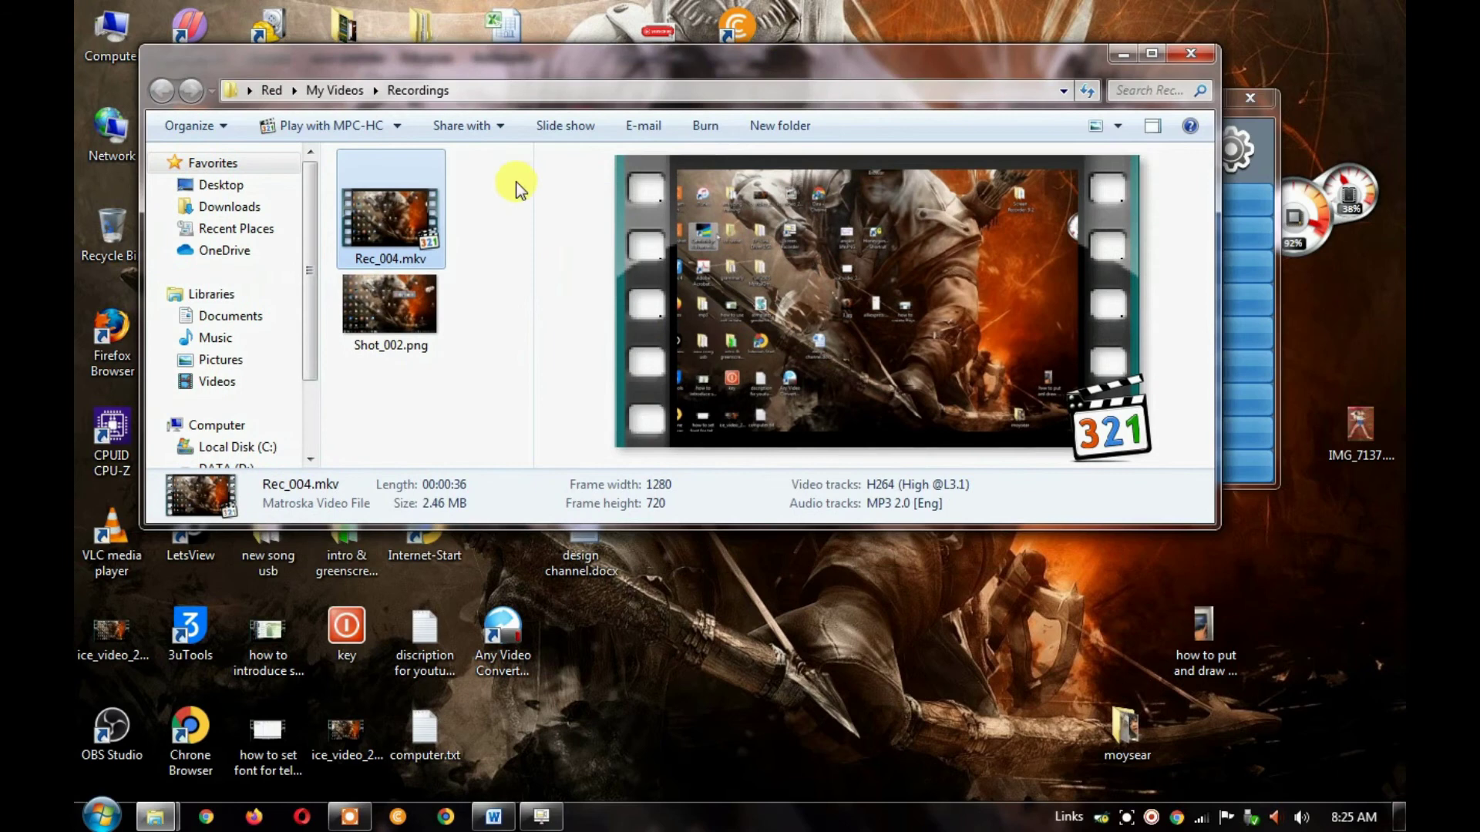
double_click(400, 243)
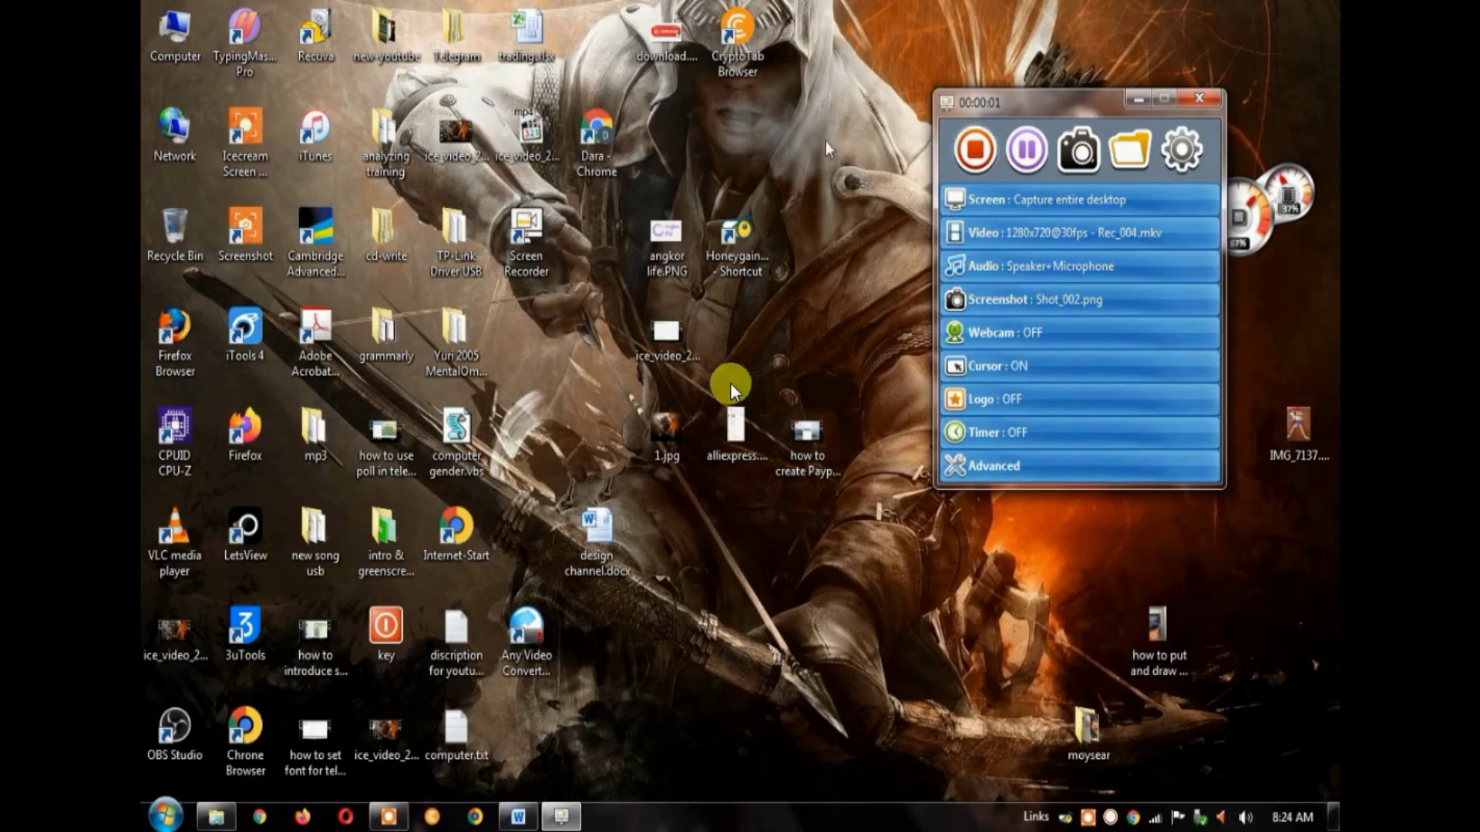
double_click(775, 340)
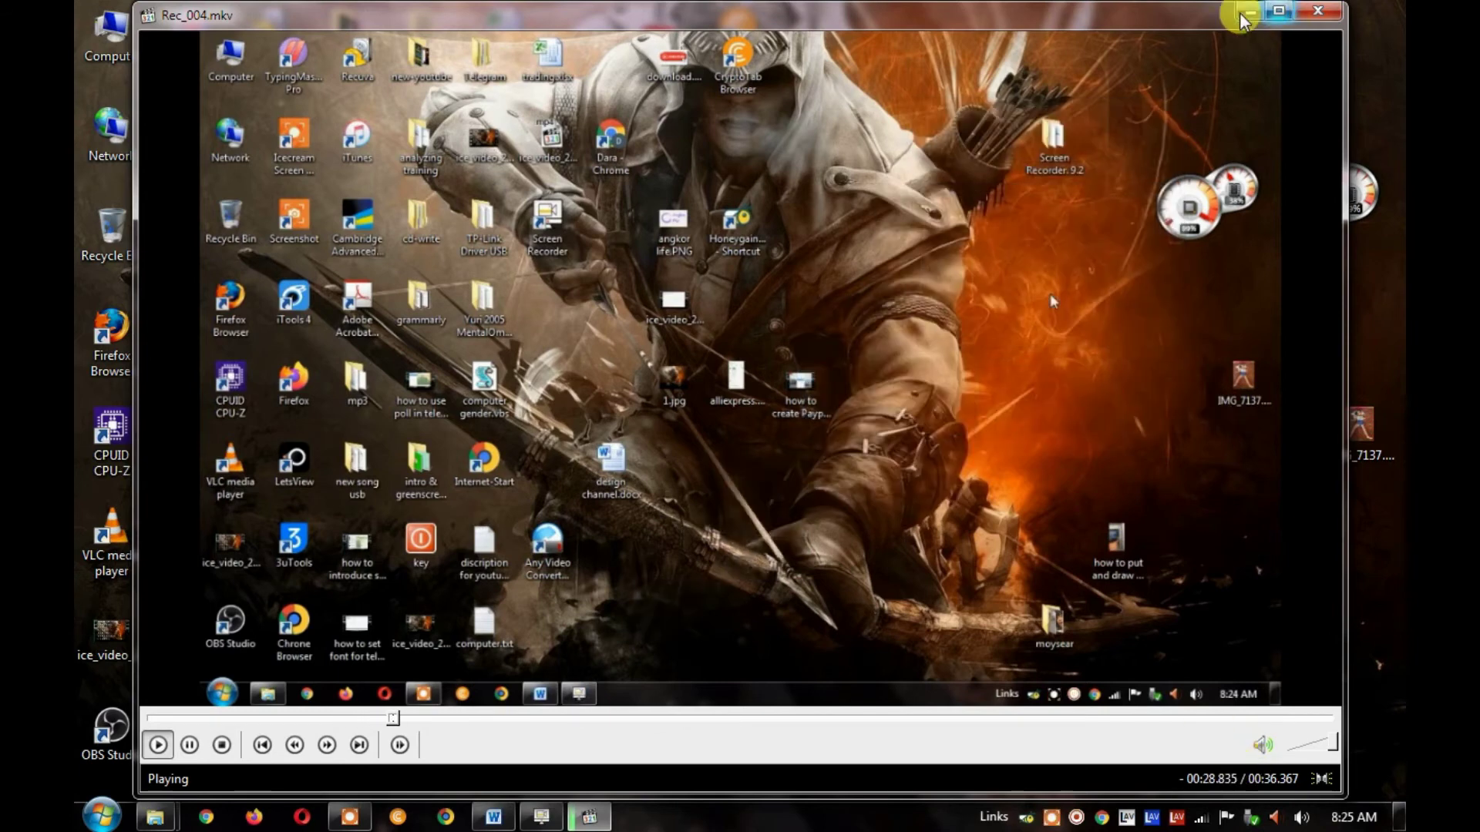
left_click_drag(1106, 16, 958, 23)
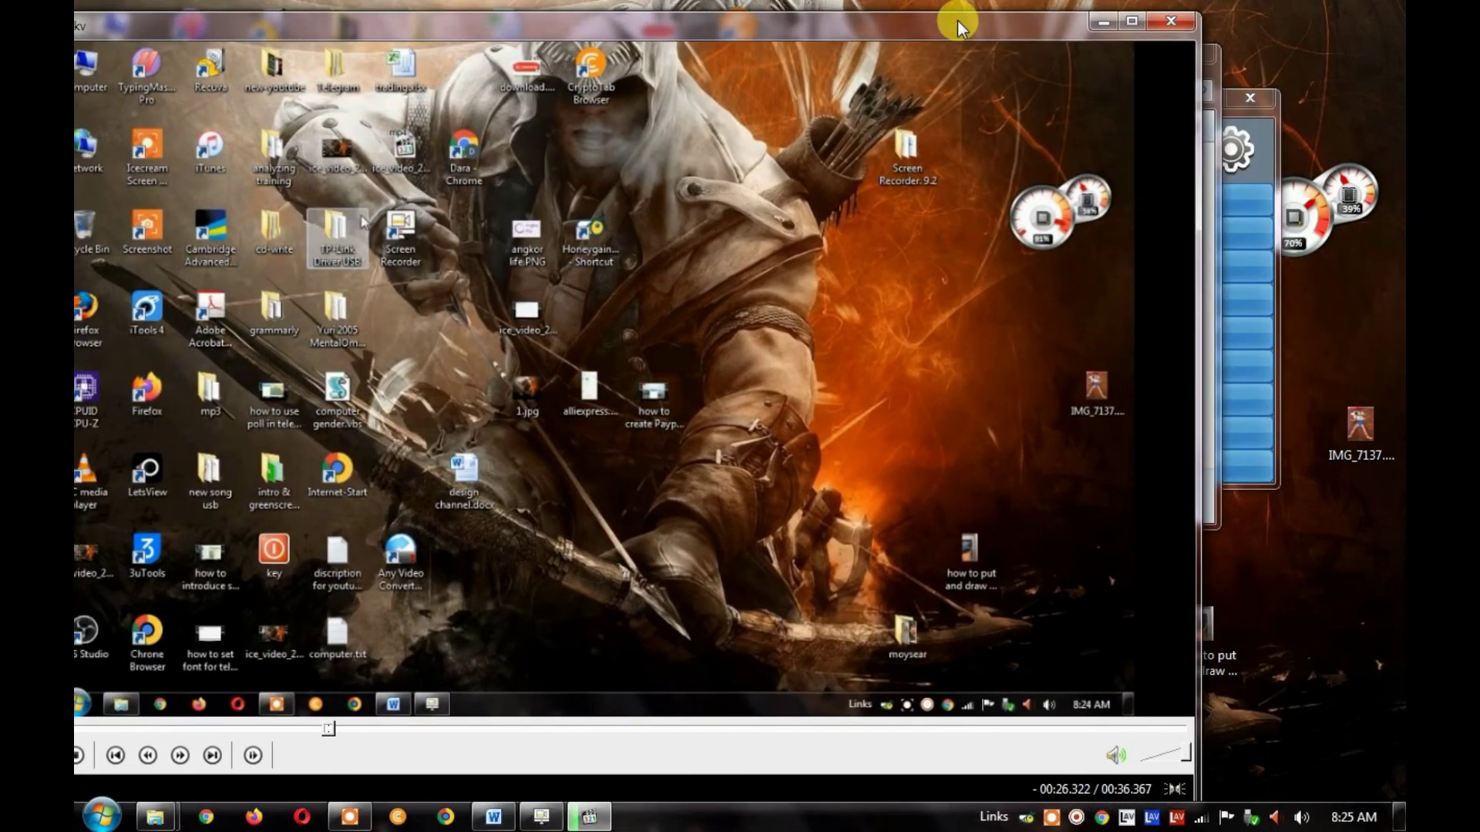
Step: Set the System Sounds volume to 100 in the Volume Mixer and close the mixer
left_click(1301, 817)
left_click(1298, 763)
left_click_drag(1078, 702, 1098, 555)
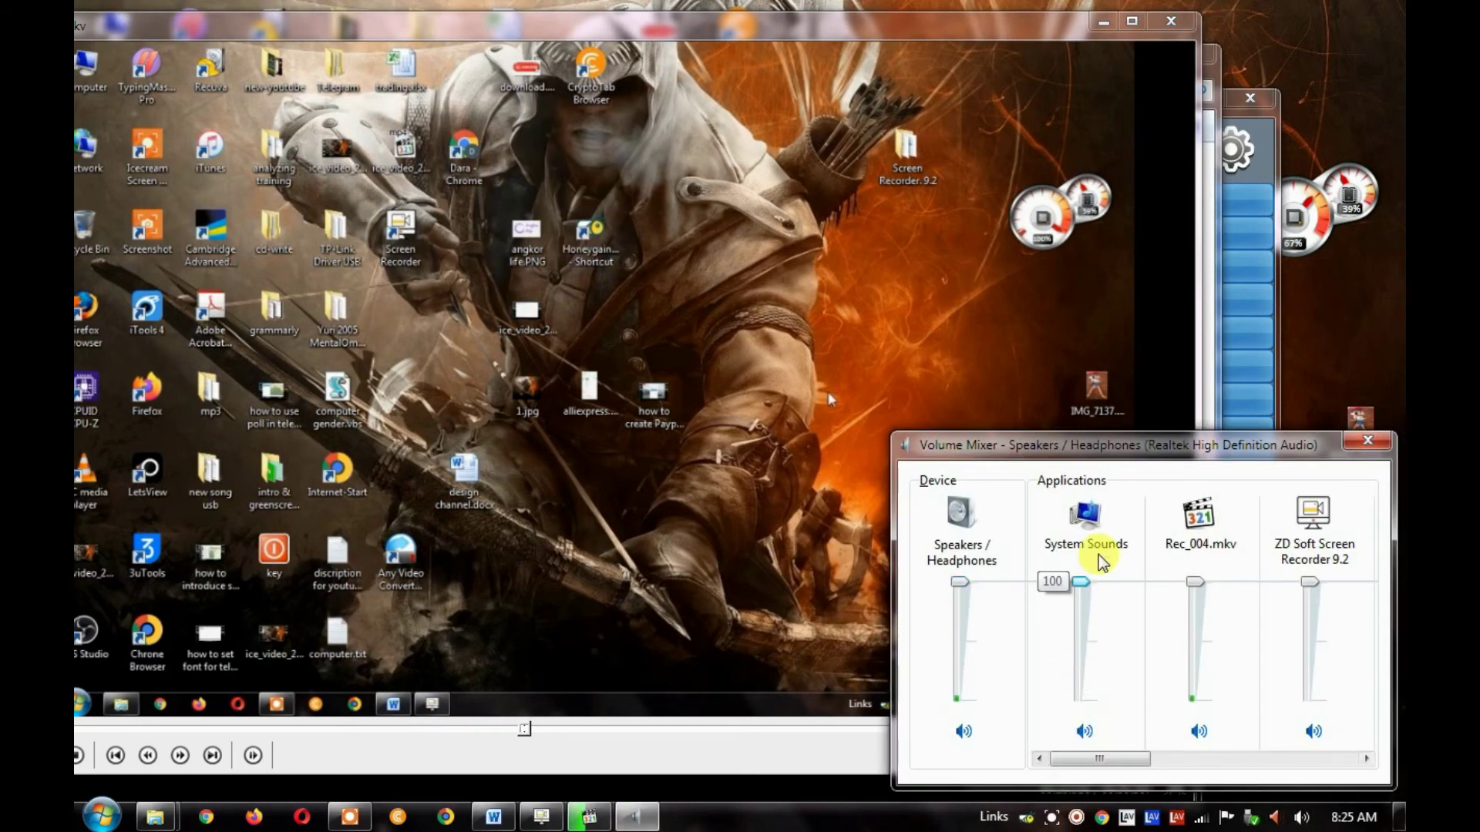
left_click(1358, 439)
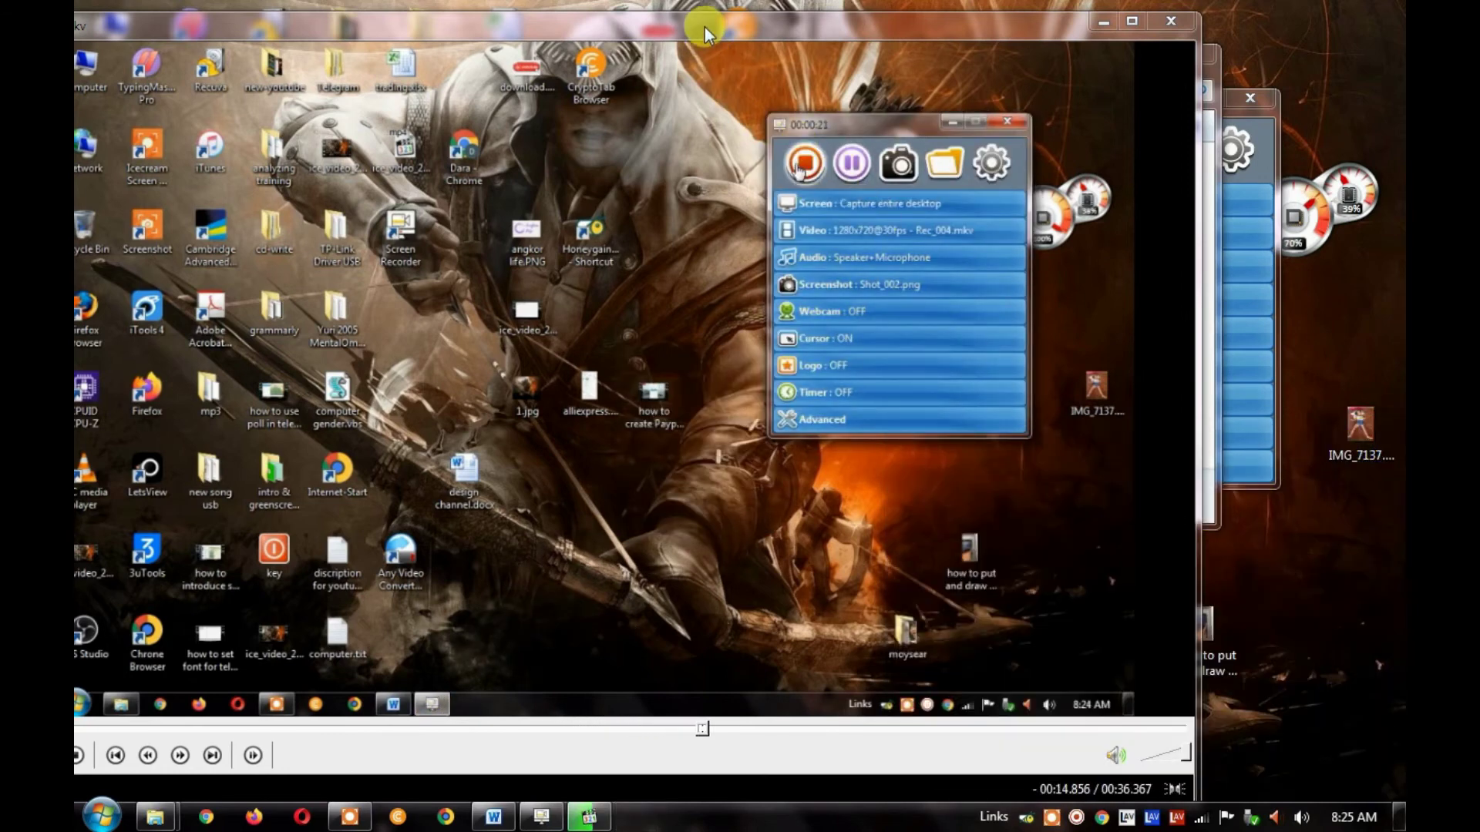
Step: Move the player window back into full view and check the playback sound levels in the Volume Mixer
left_click_drag(704, 26, 850, 26)
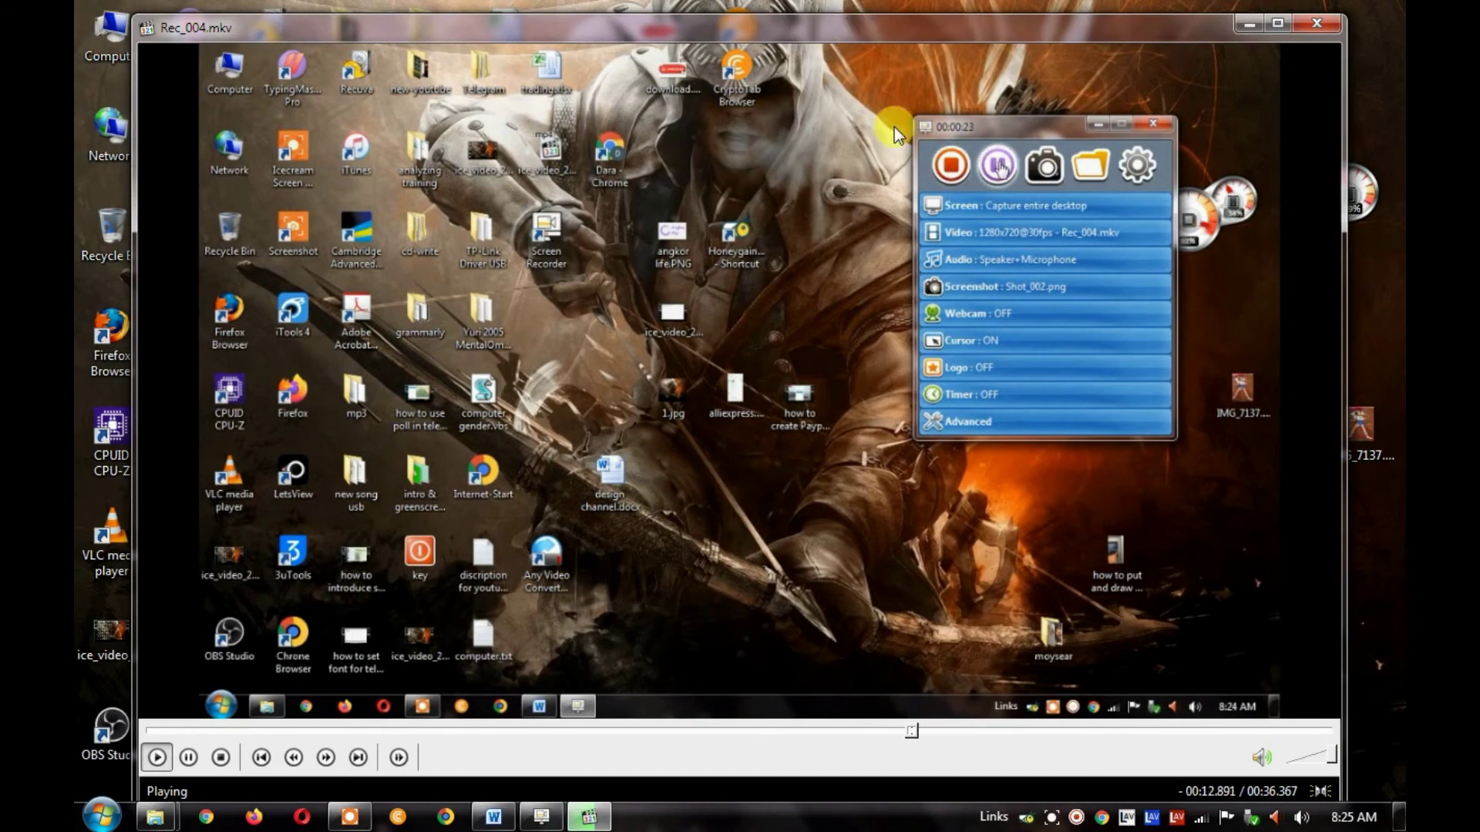
left_click(1302, 823)
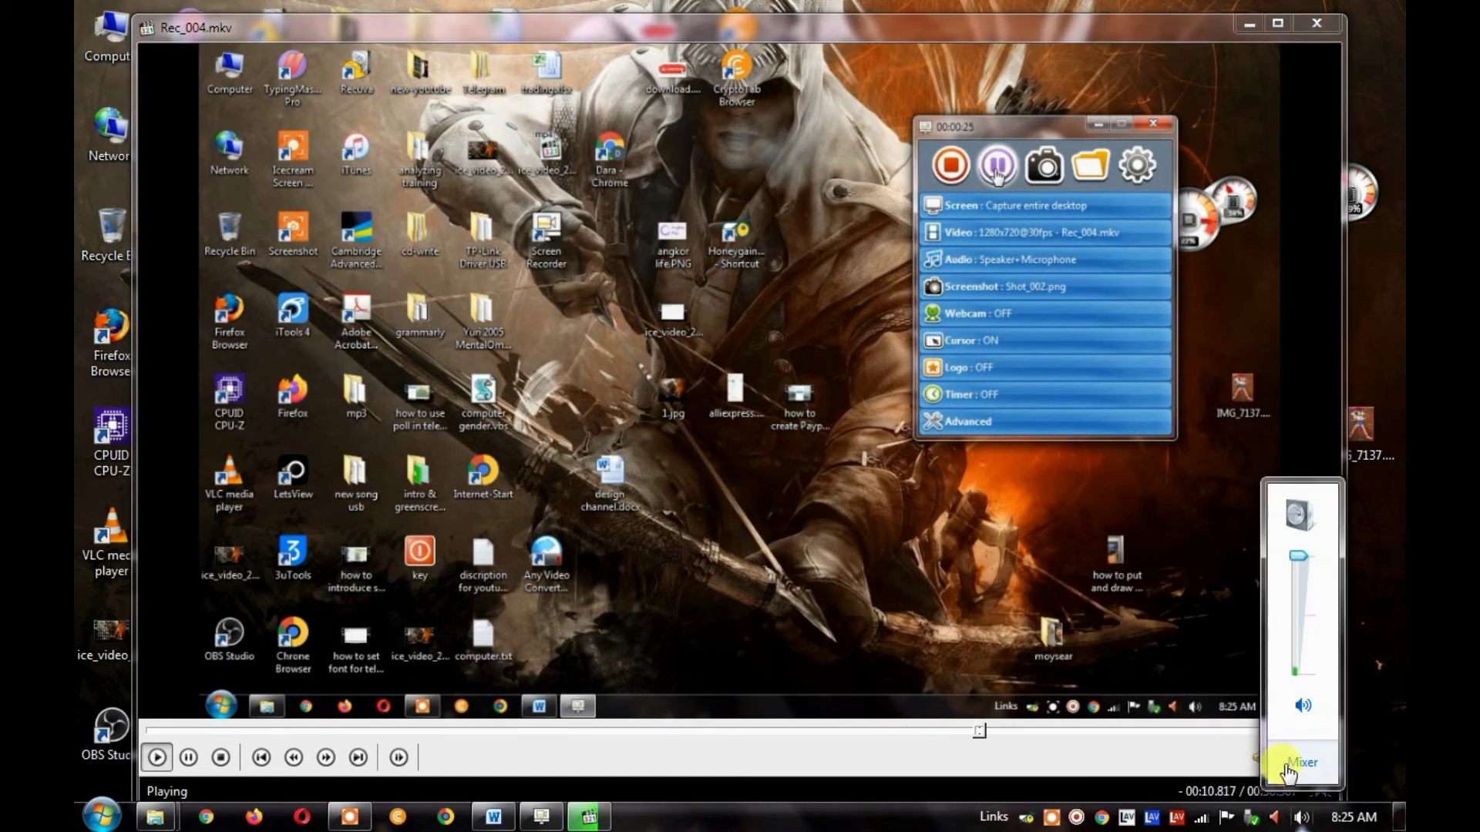
left_click(1301, 766)
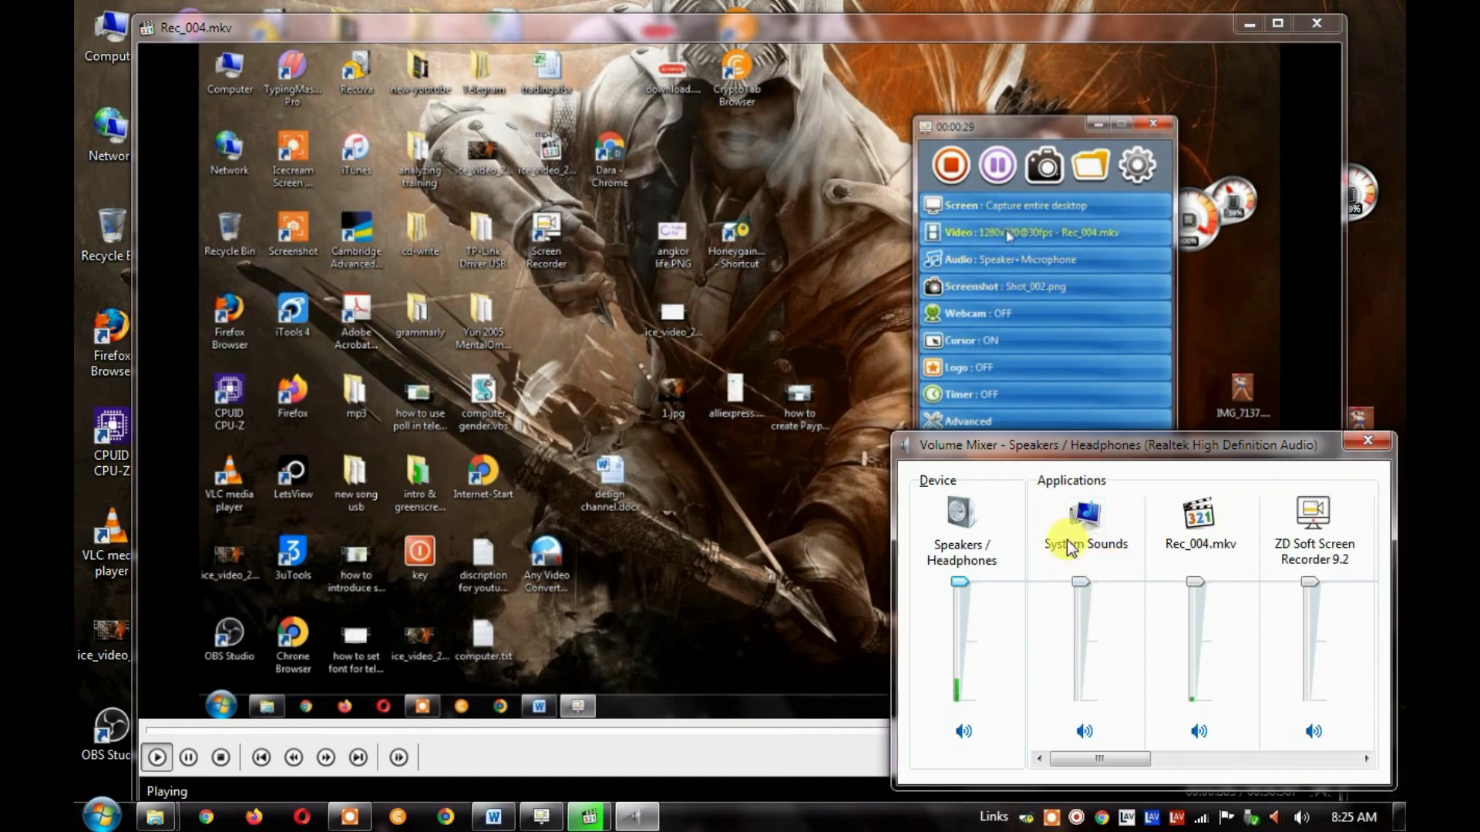
left_click(1367, 442)
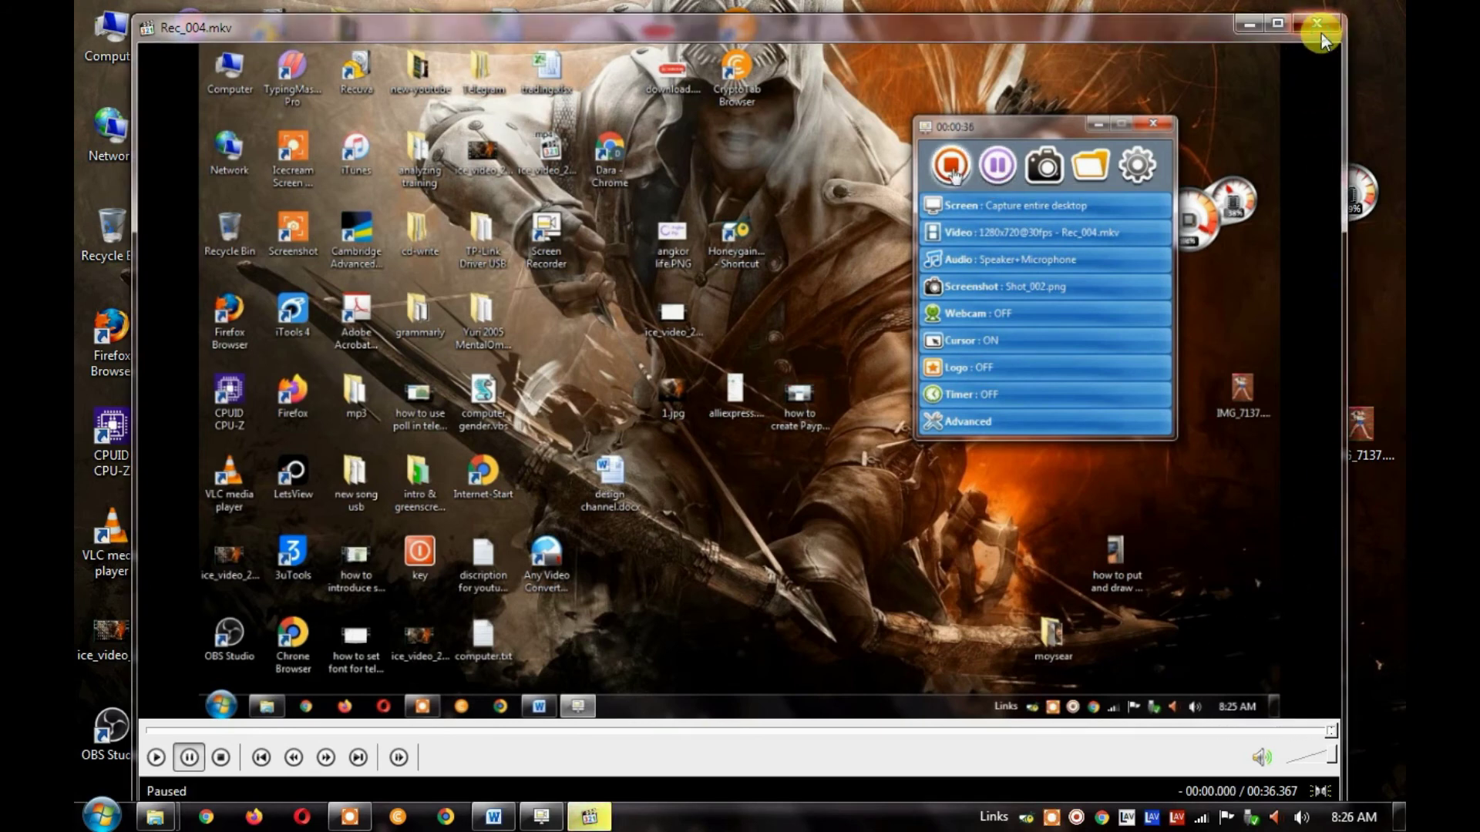
Step: Replay Rec_004.mkv from the beginning, then close the player and the Recordings folder
left_click_drag(1323, 730, 379, 749)
left_click(149, 729)
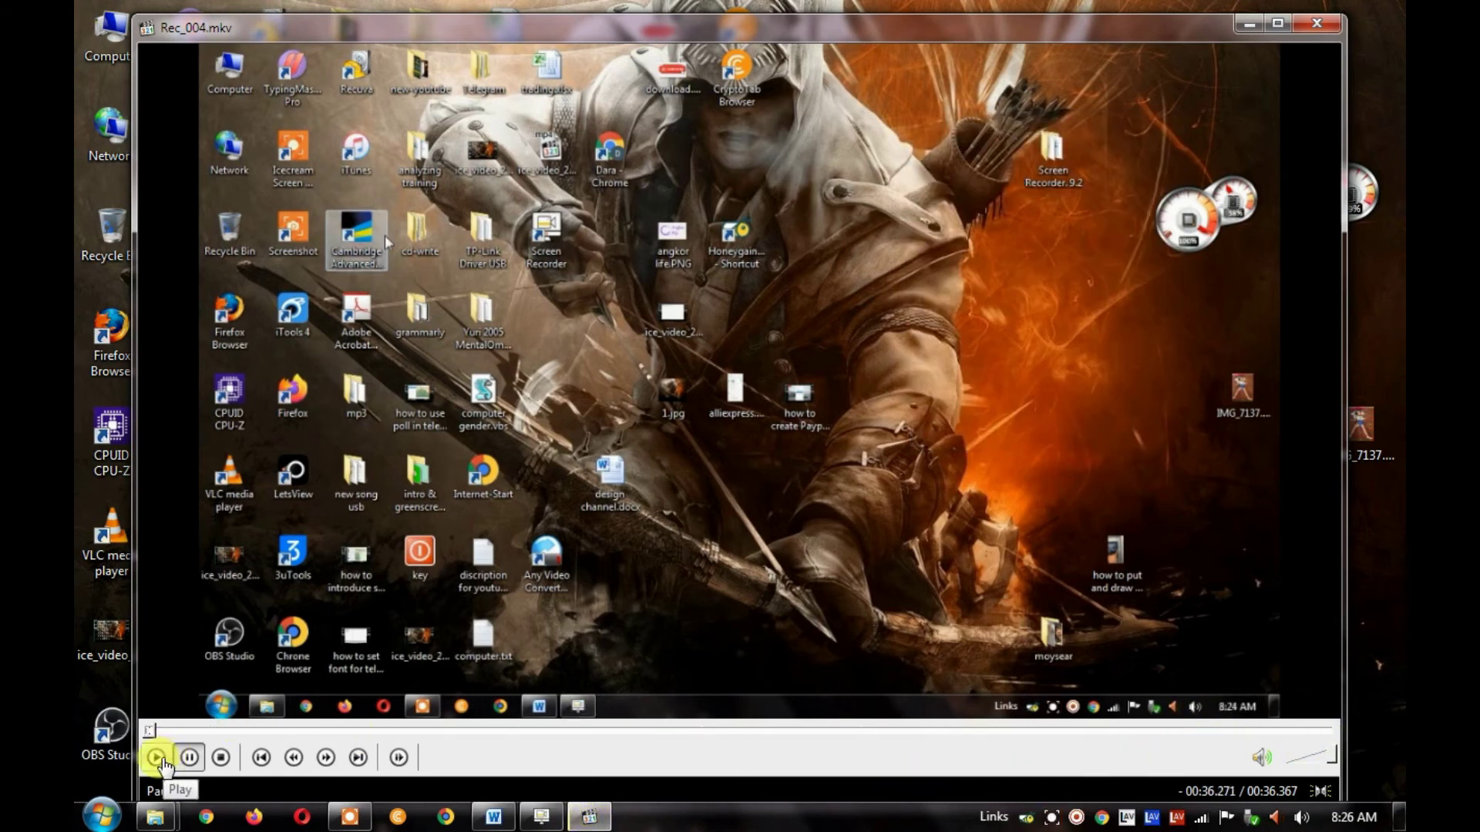
left_click(158, 759)
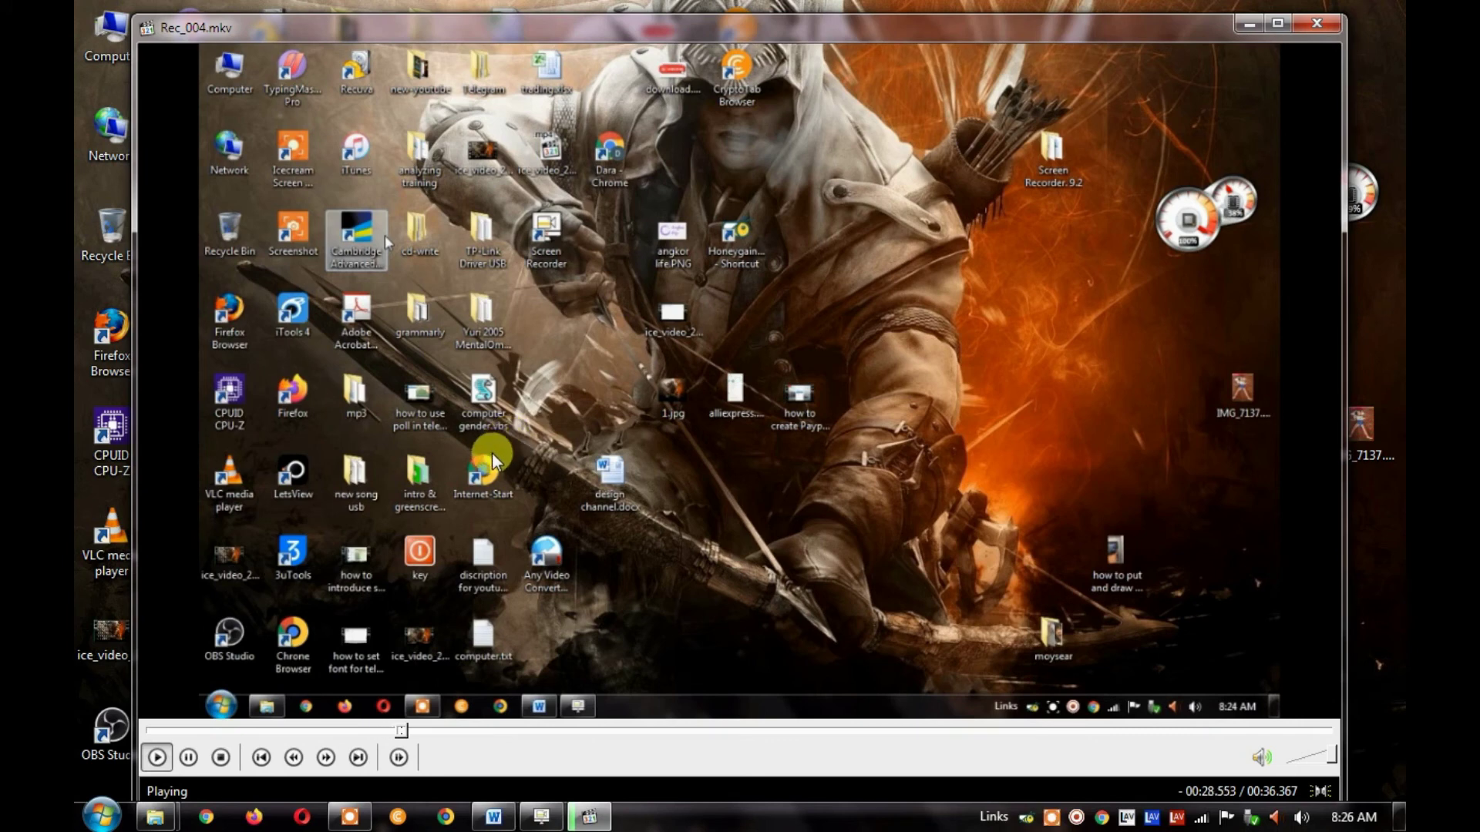
left_click_drag(817, 27, 775, 30)
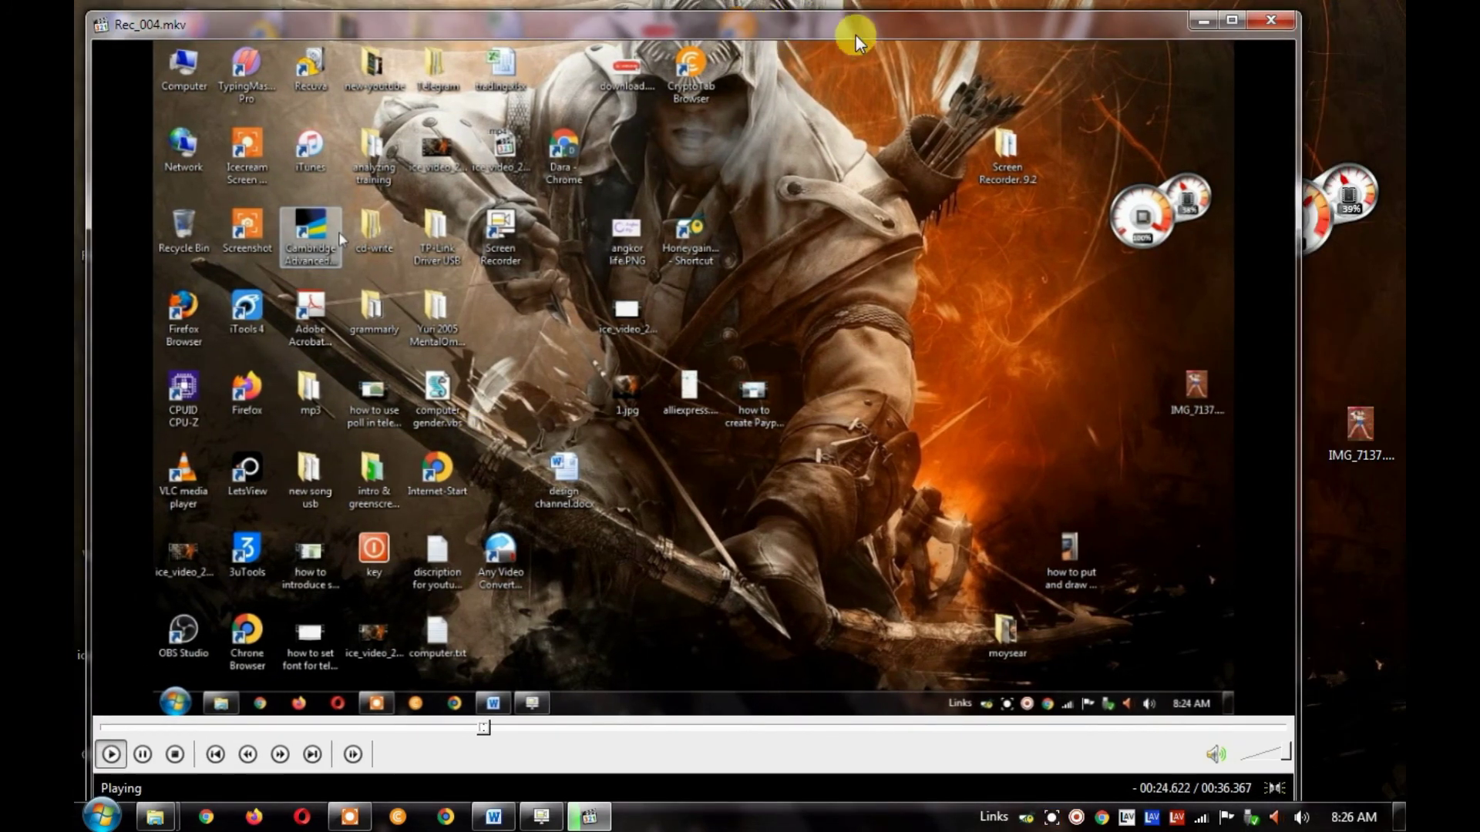
left_click_drag(854, 32, 879, 31)
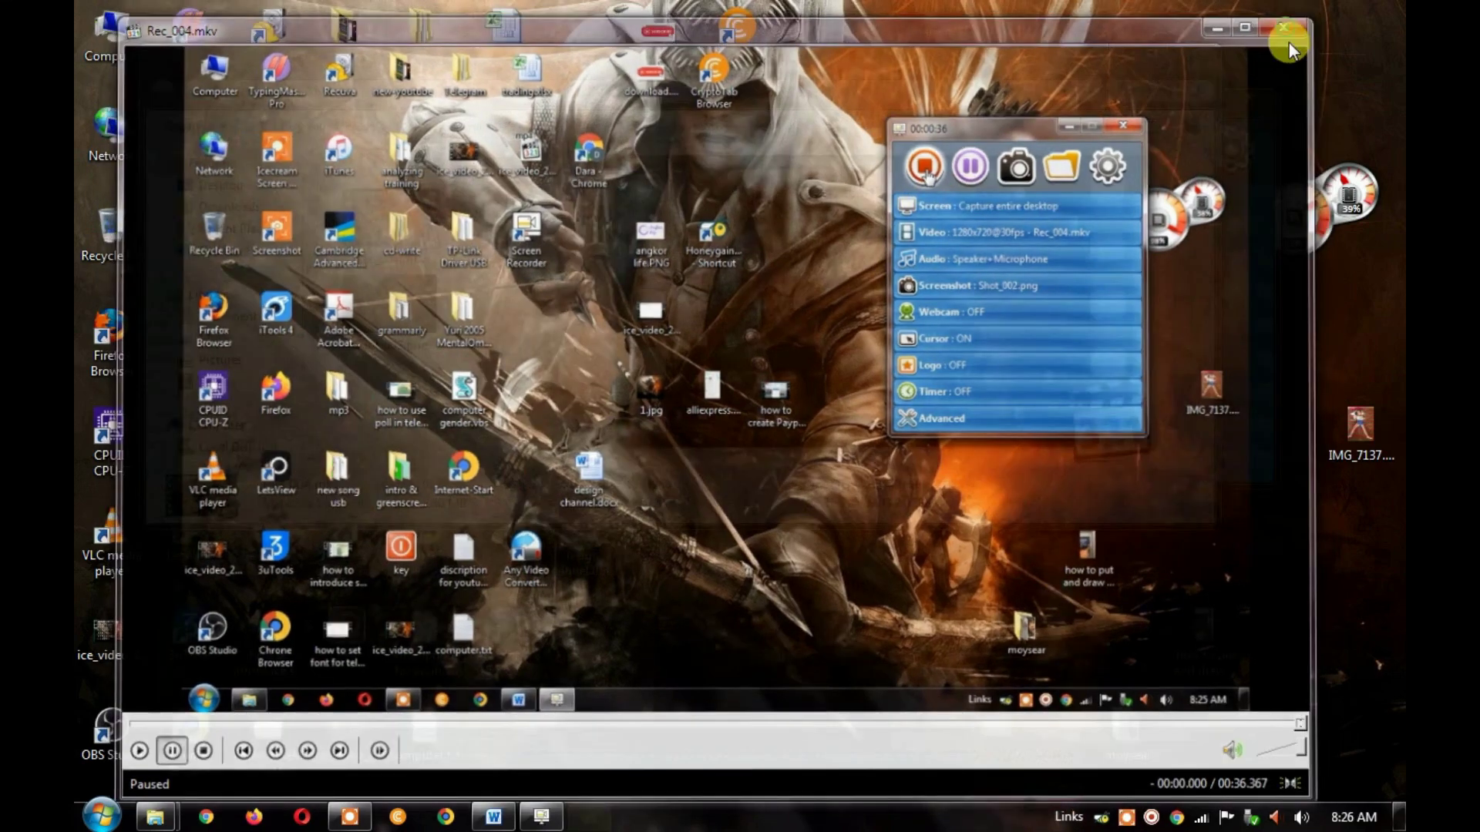
left_click(1288, 27)
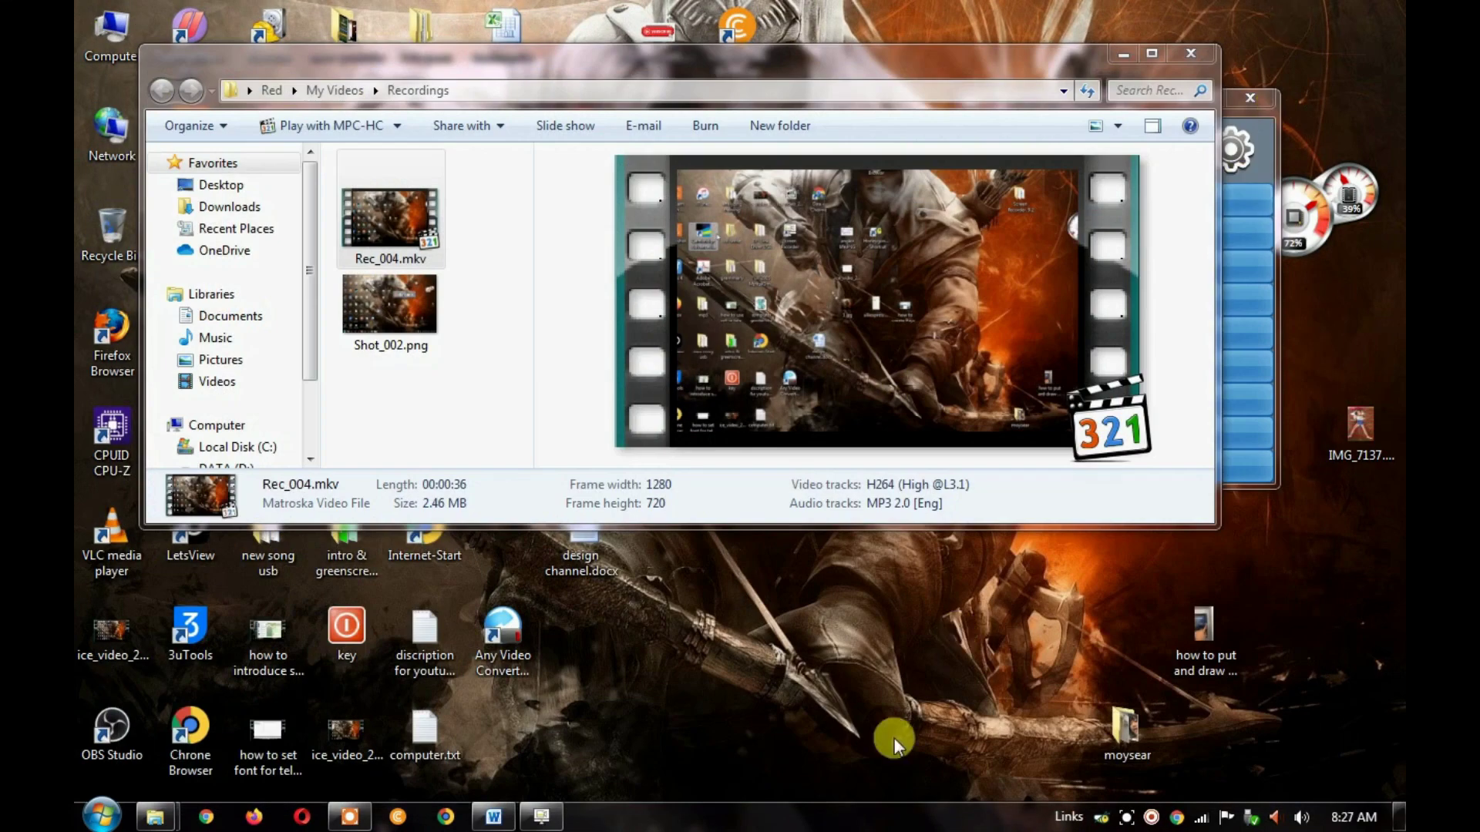
left_click(1200, 56)
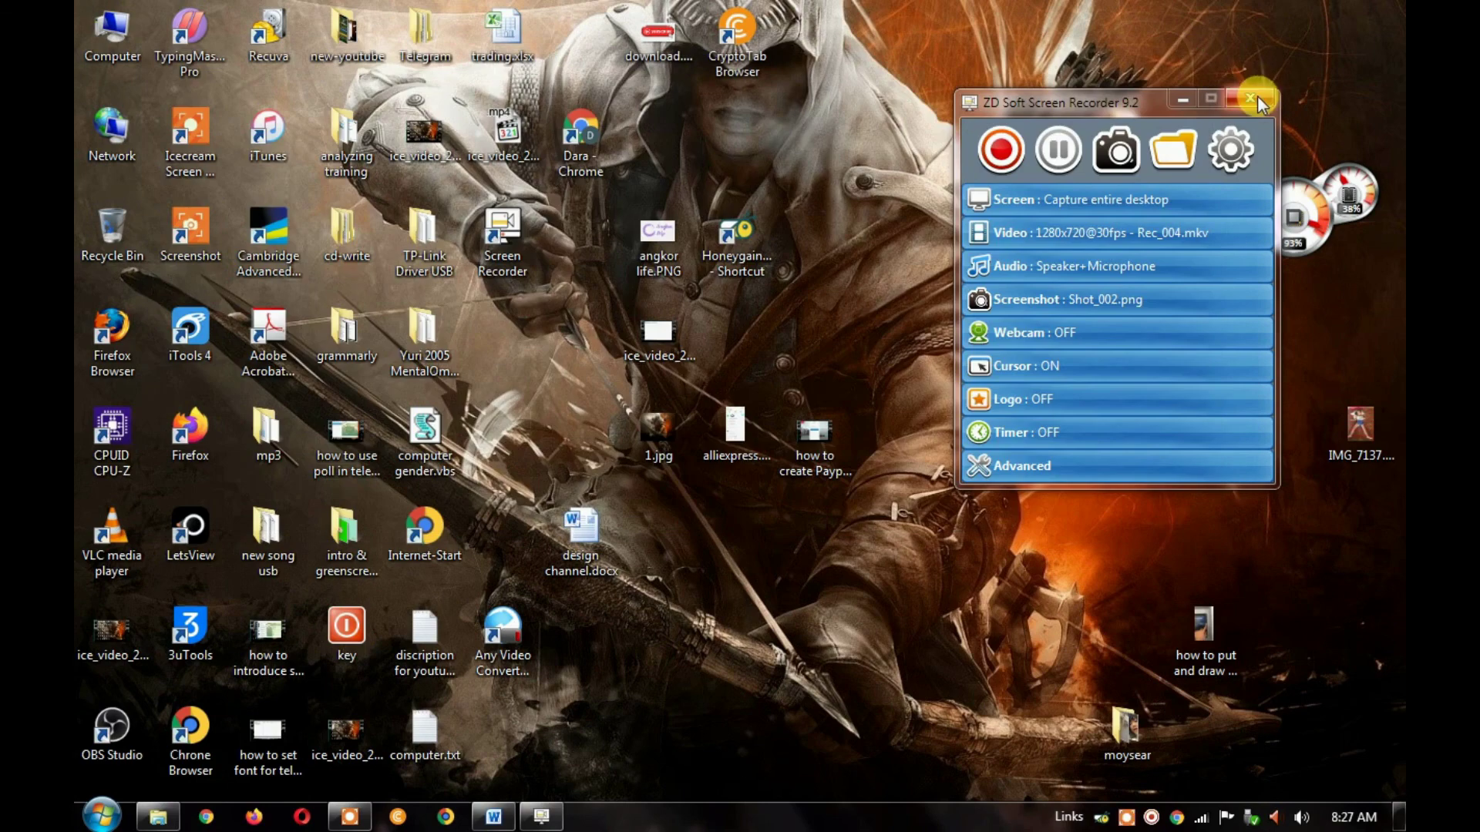